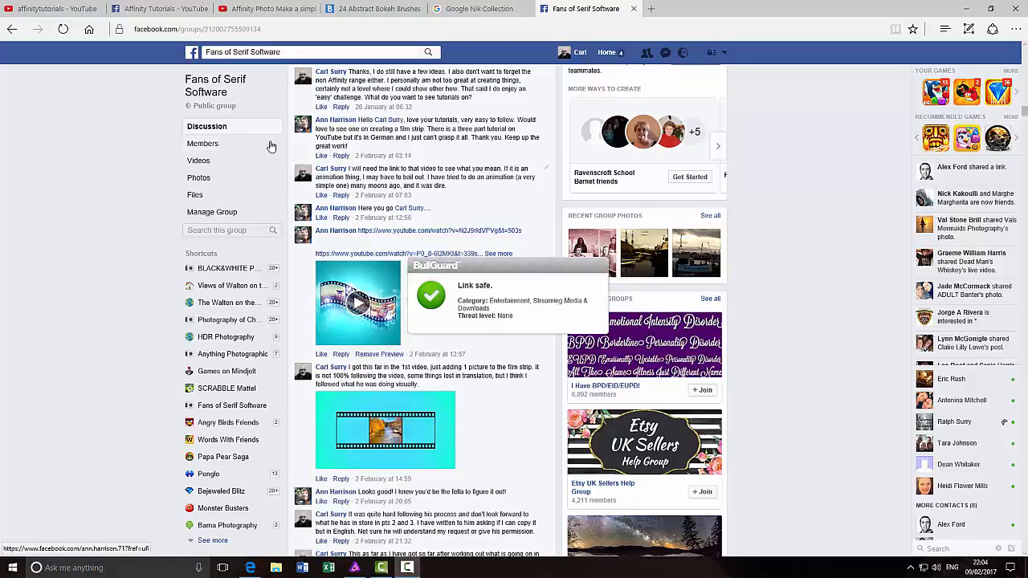
# Review the film strip tutorials on the affinitytutorials YouTube channel and on the Affinity Tutorials Facebook page.
pyautogui.click(44, 10)
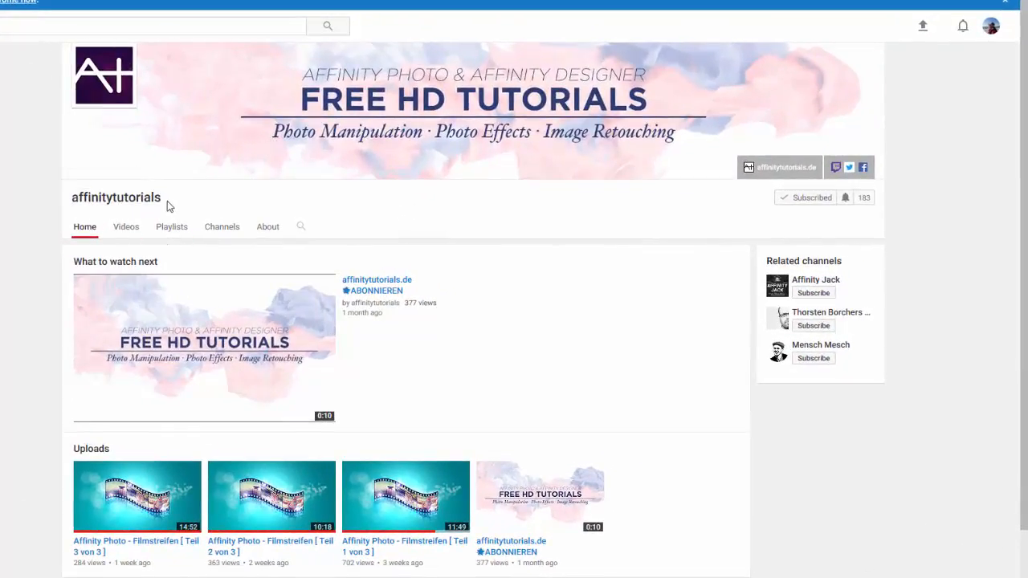
pyautogui.scroll(-1, 650, 264)
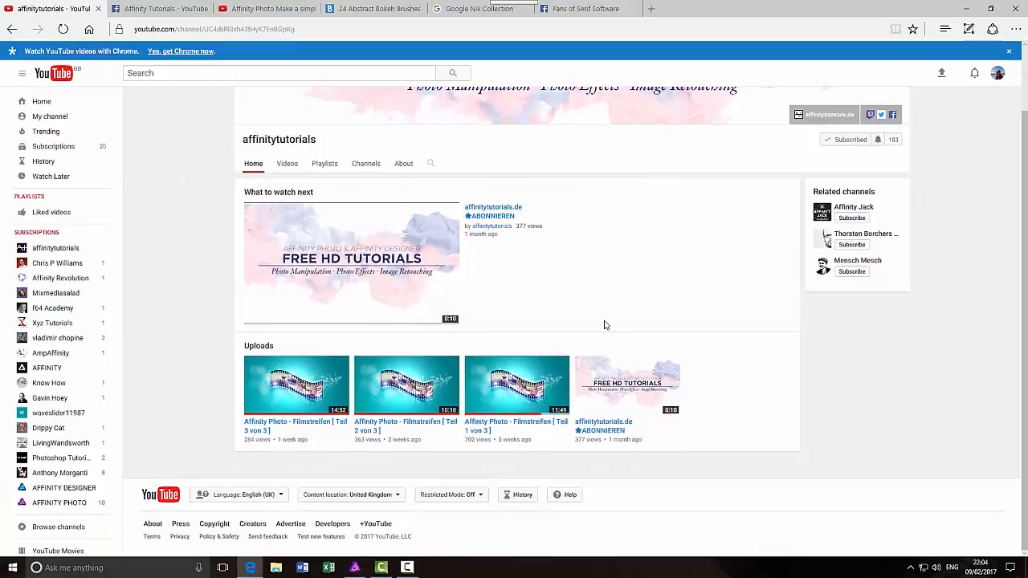
pyautogui.scroll(1, 606, 321)
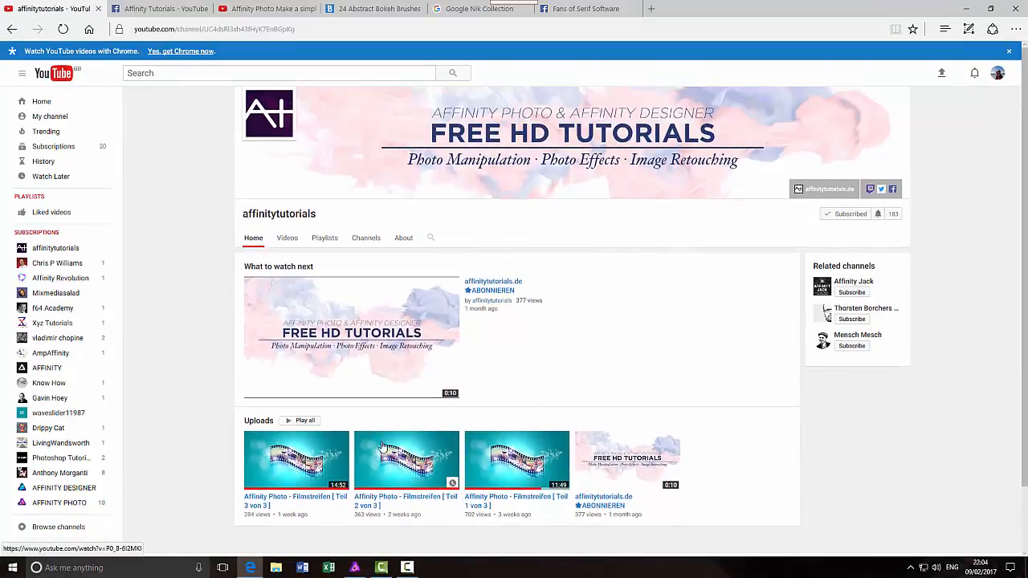
pyautogui.click(152, 12)
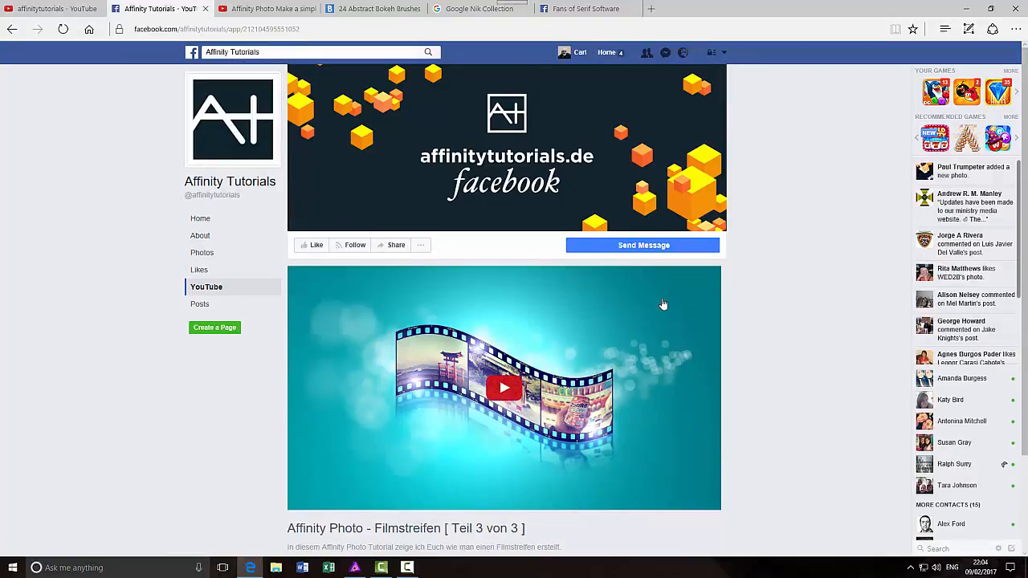
pyautogui.scroll(-2, 665, 308)
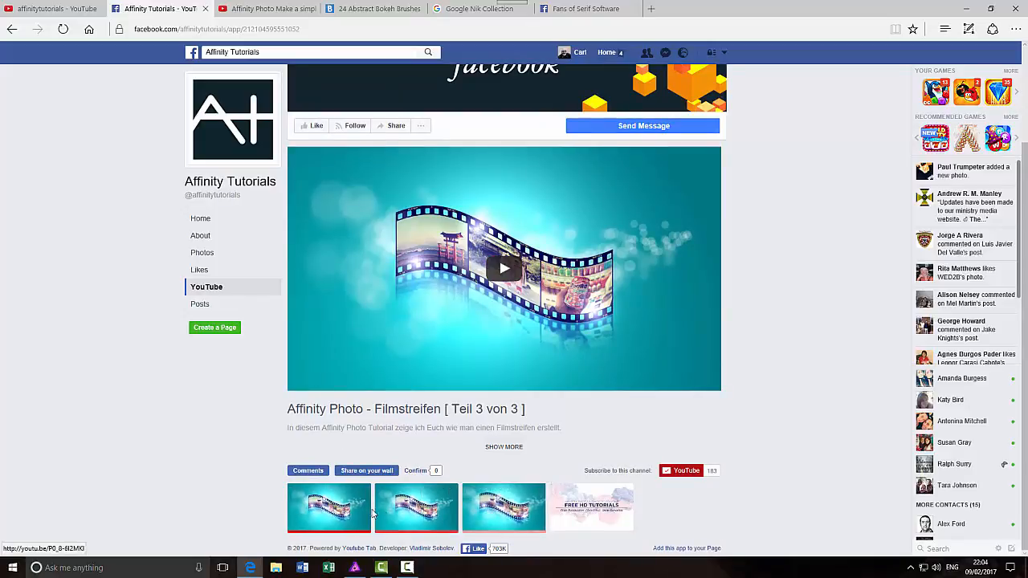
pyautogui.scroll(1, 789, 385)
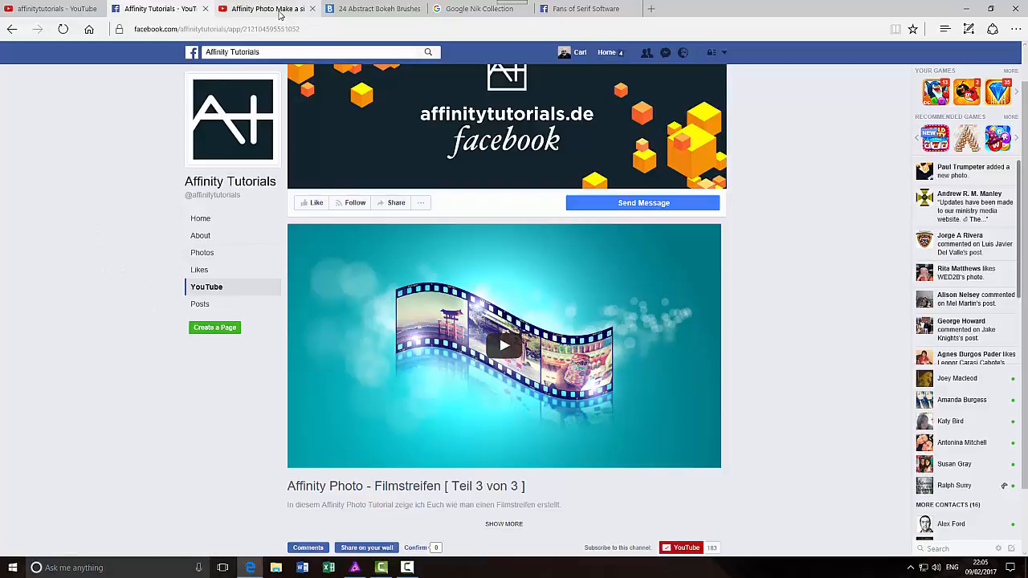
# Review the "Affinity Photo Make a simple Bokeh Brush Tip" video and Brusheezy's "24 Abstract Bokeh Brushes" download page.
pyautogui.click(279, 11)
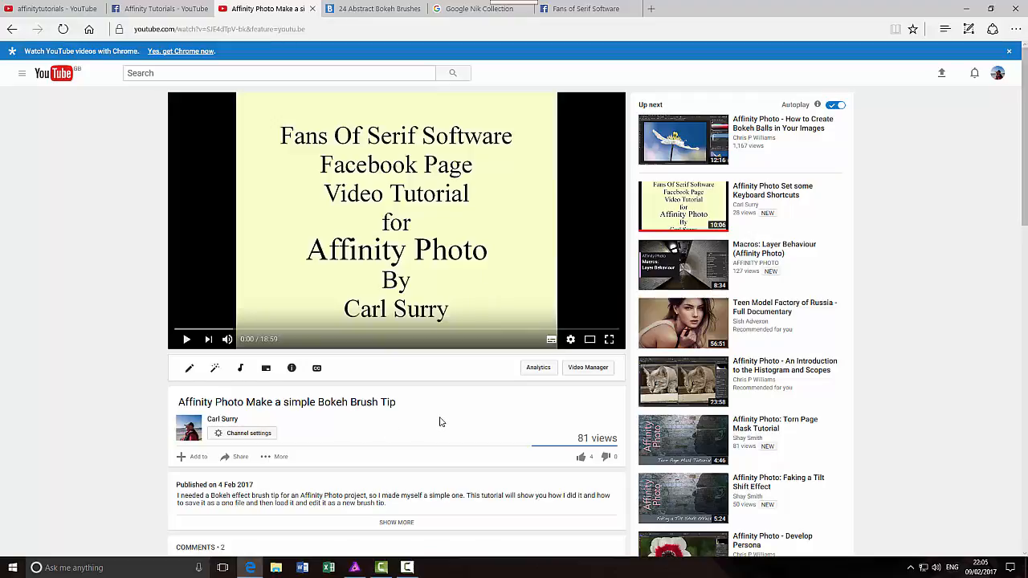
pyautogui.scroll(-2, 439, 422)
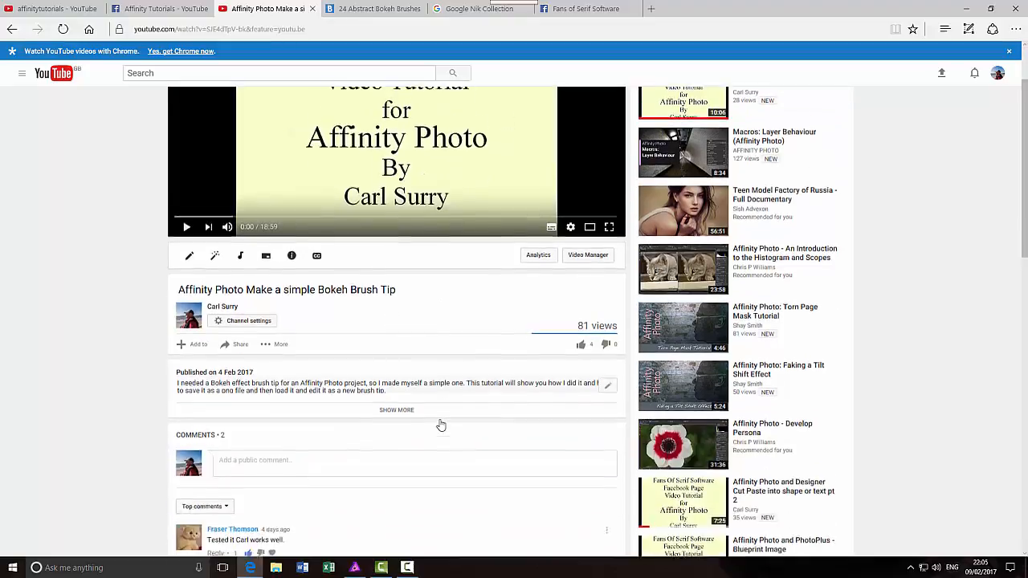
pyautogui.scroll(2, 440, 425)
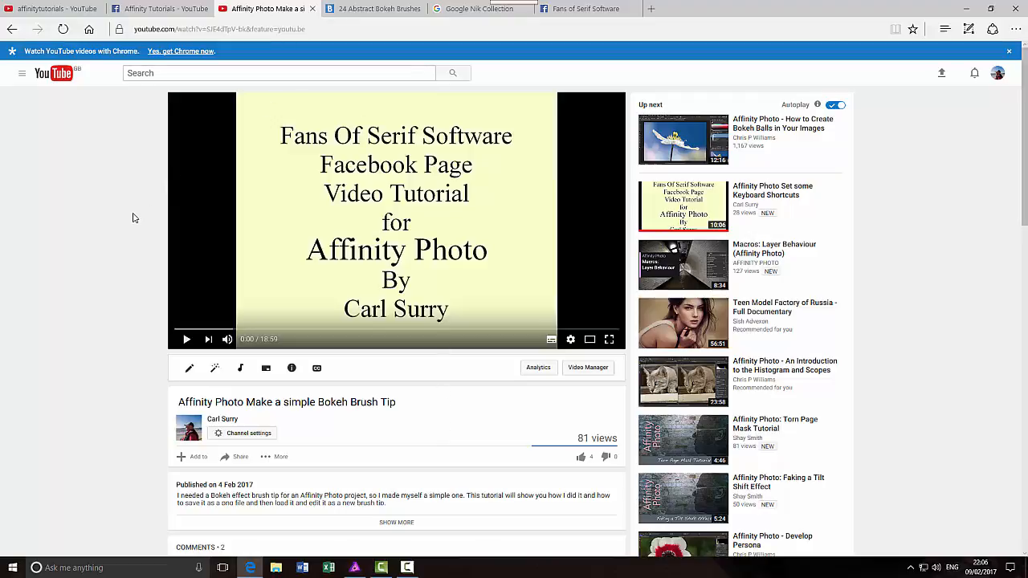
pyautogui.click(382, 9)
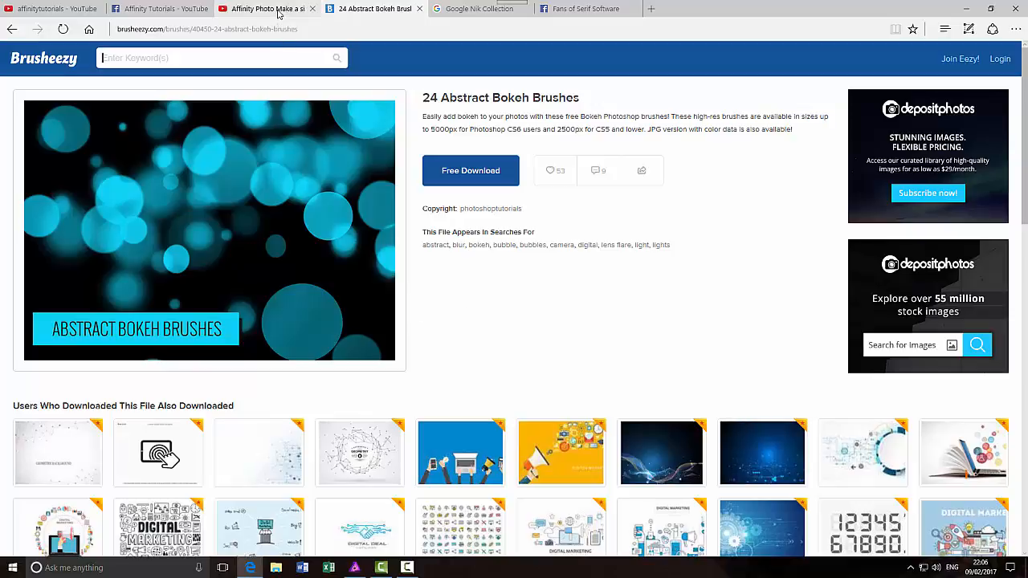
pyautogui.moveTo(279, 13)
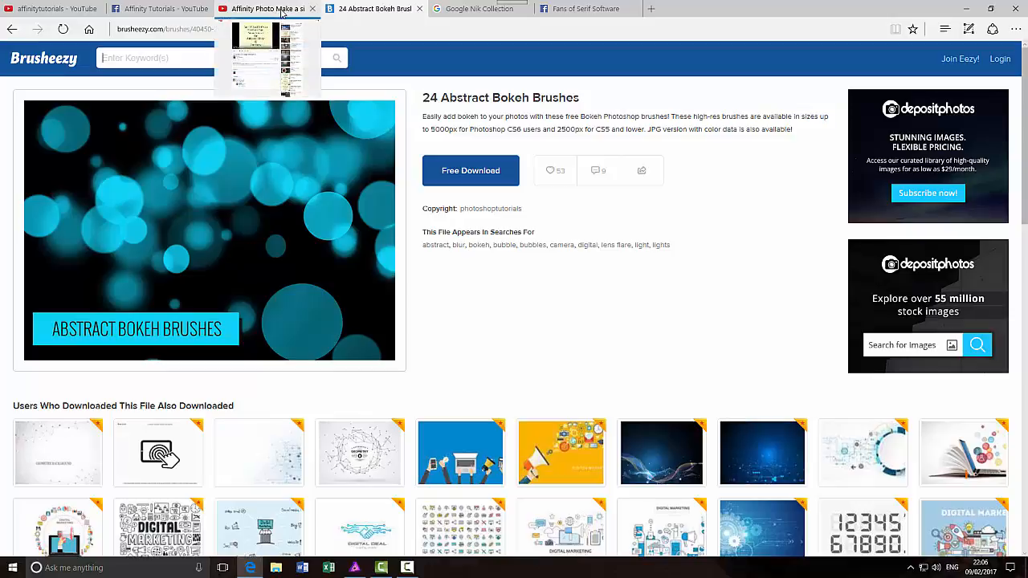
pyautogui.click(280, 13)
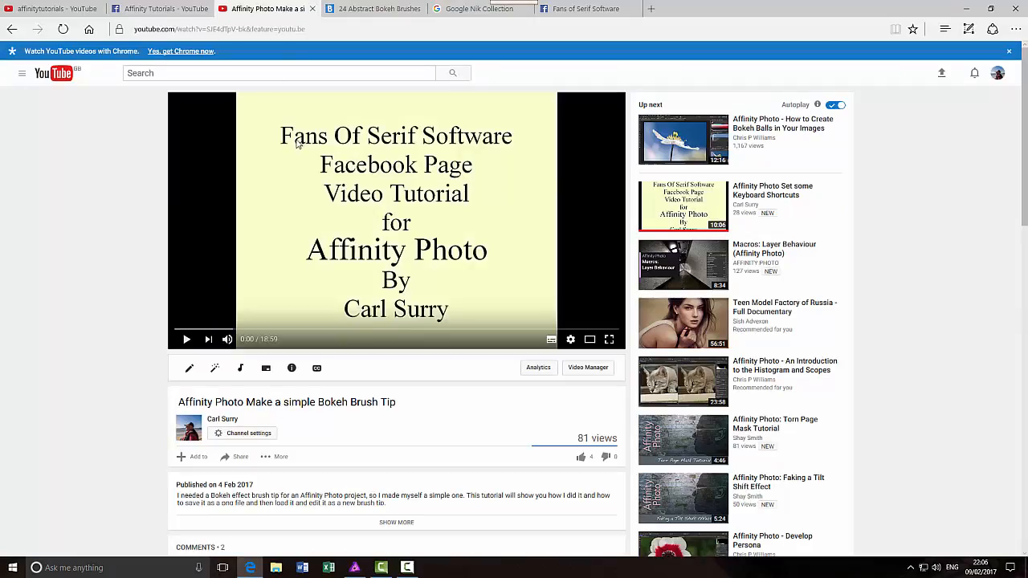
pyautogui.click(365, 12)
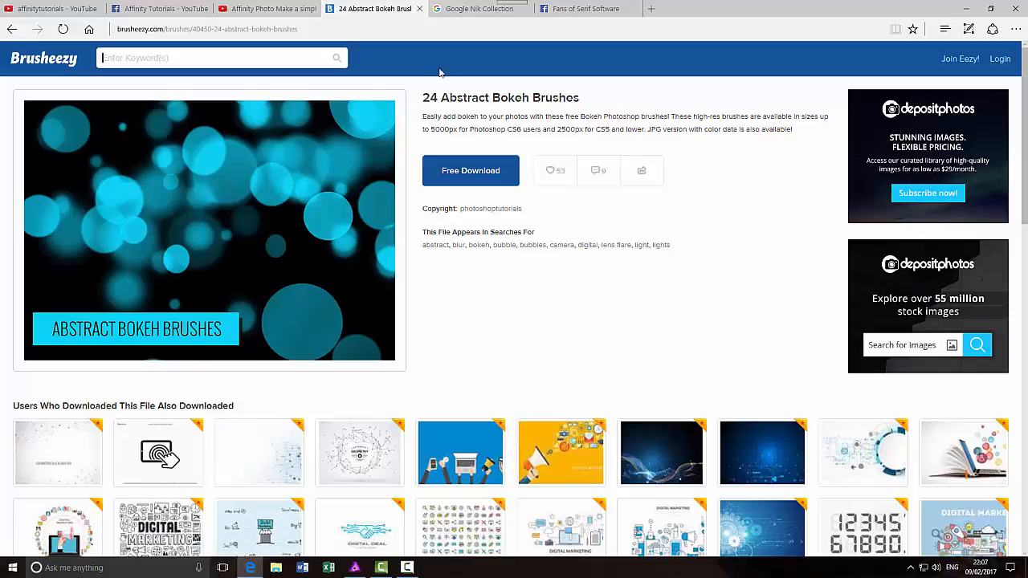
# View the Google Nik Collection page, and revisit the Brusheezy bokeh brushes page and the affinitytutorials YouTube channel.
pyautogui.click(482, 9)
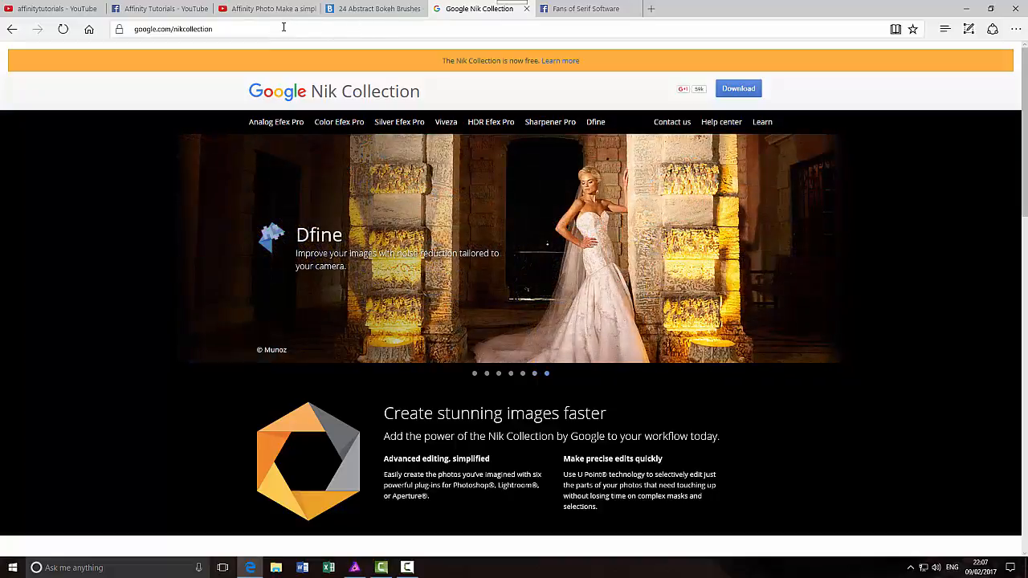
pyautogui.click(368, 9)
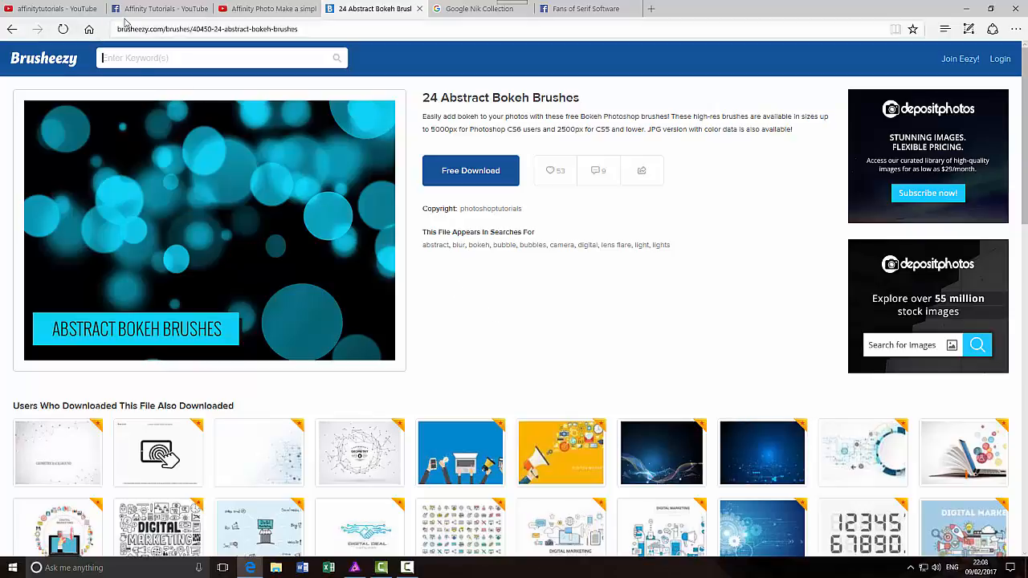
pyautogui.click(67, 13)
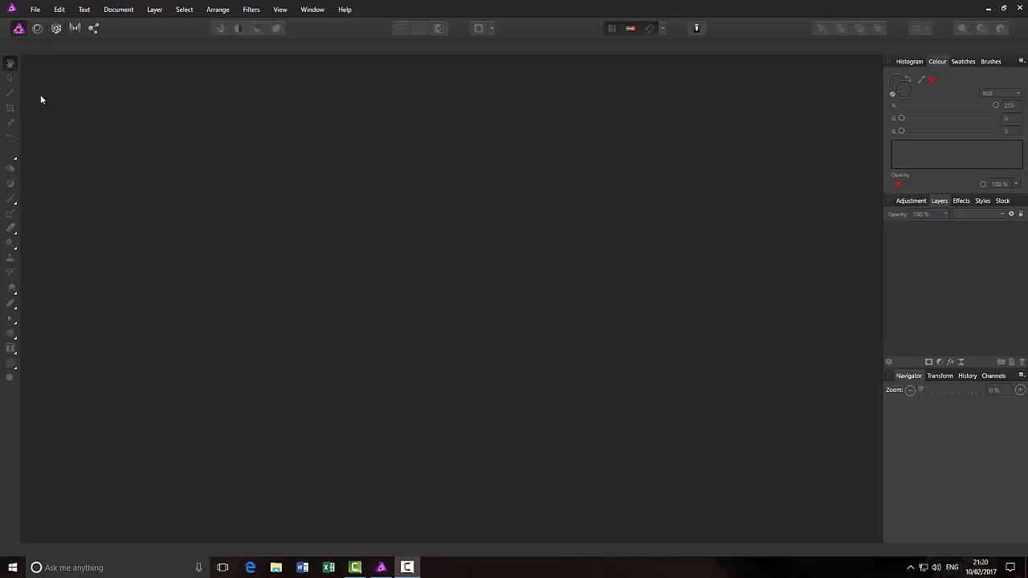
# Start a new document in Affinity Photo with the type Print and the document units in Pixels.
pyautogui.click(36, 9)
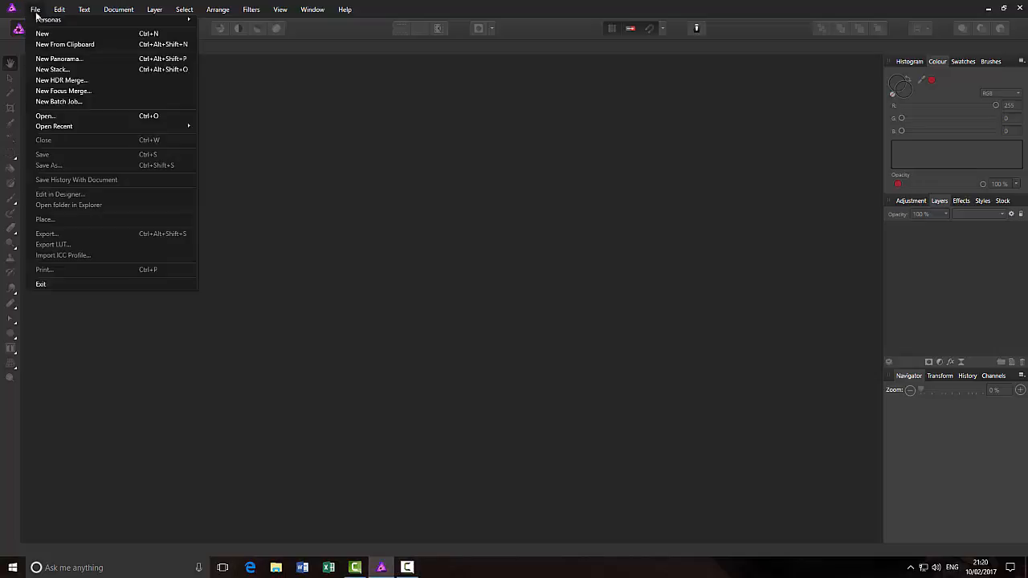
pyautogui.click(42, 34)
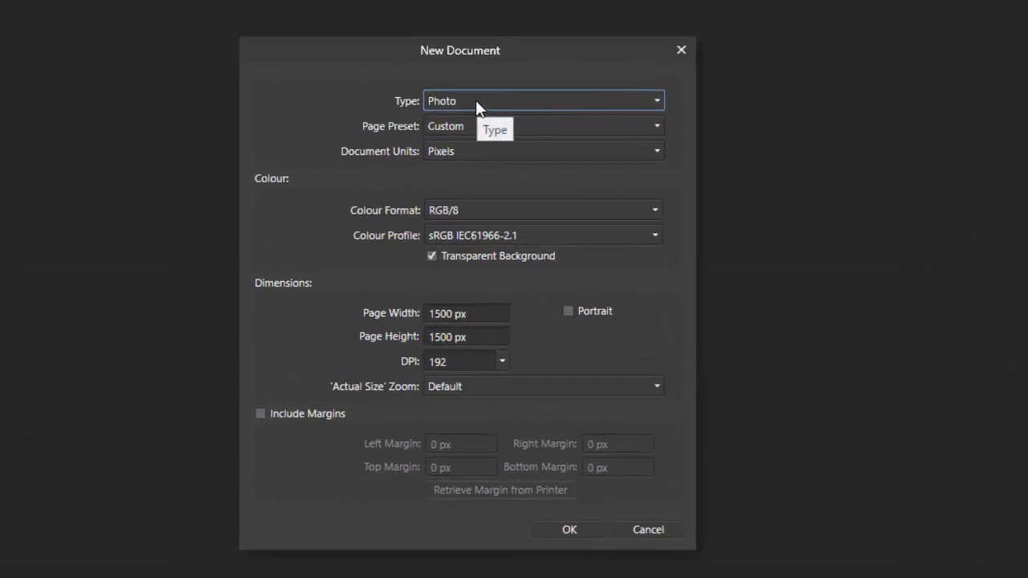
pyautogui.click(657, 103)
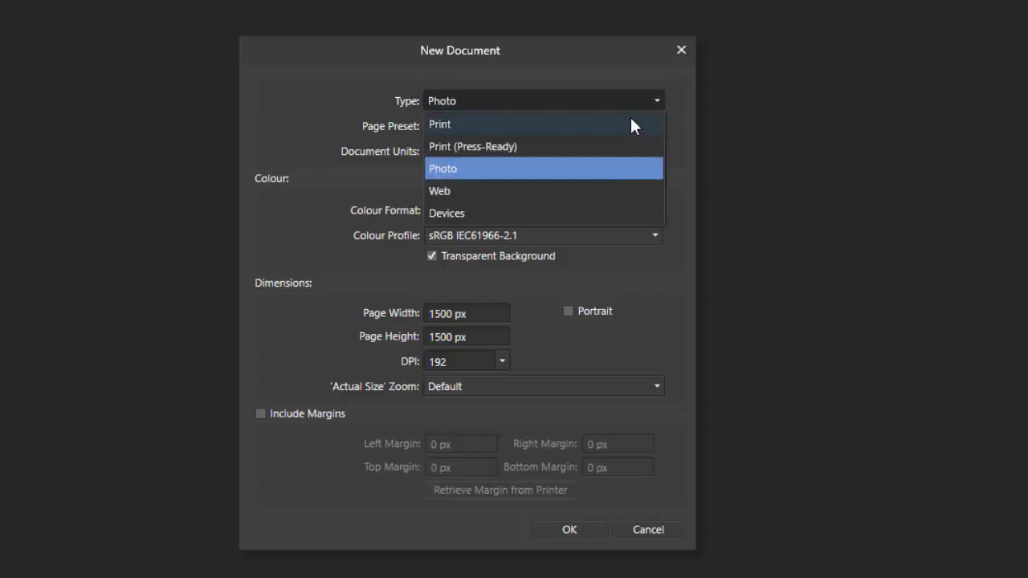
pyautogui.click(631, 124)
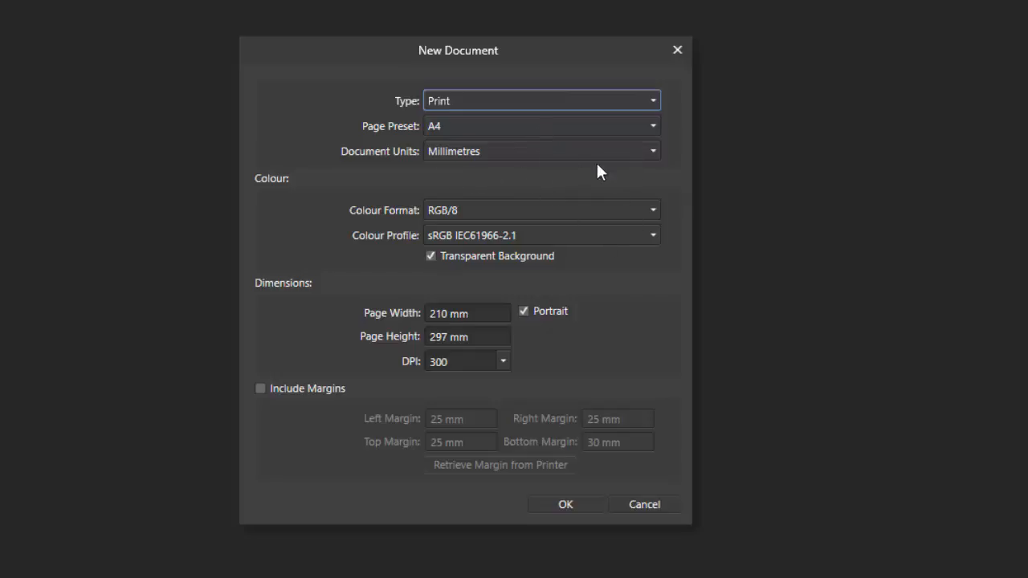
pyautogui.click(653, 152)
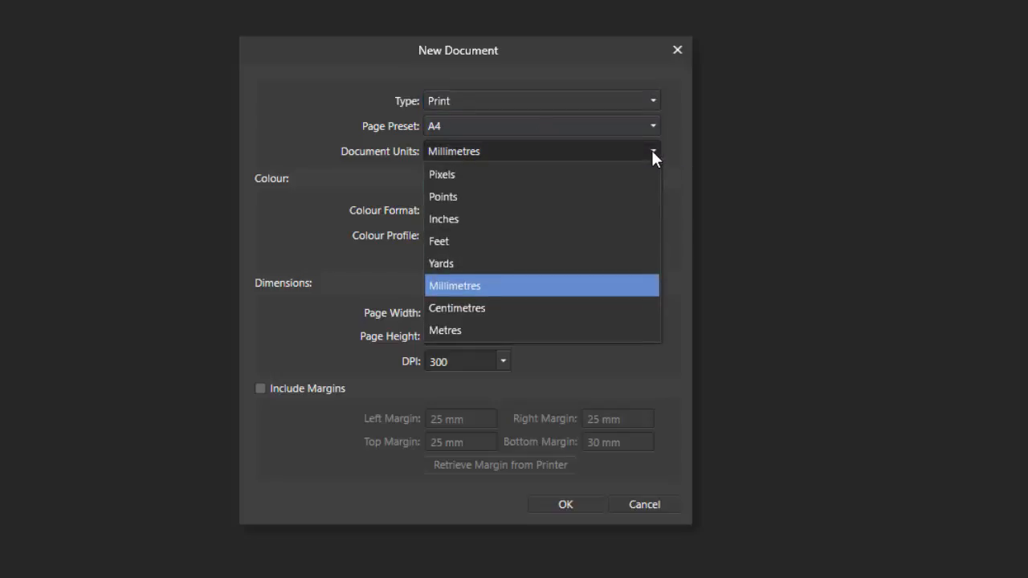
pyautogui.click(533, 182)
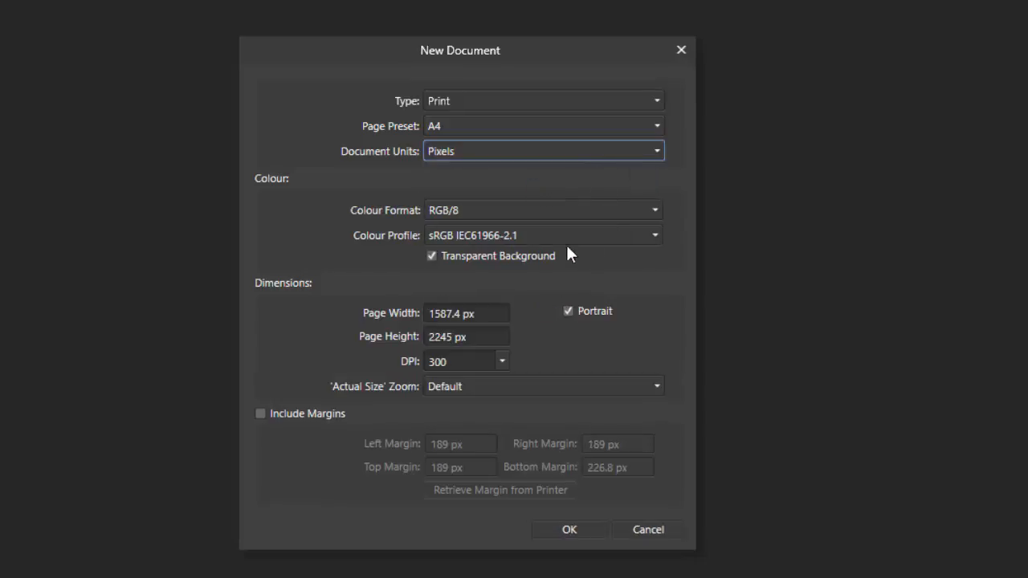
# Set the page size to 1920 px wide by 1080 px high at 144 DPI and create the document.
pyautogui.click(458, 321)
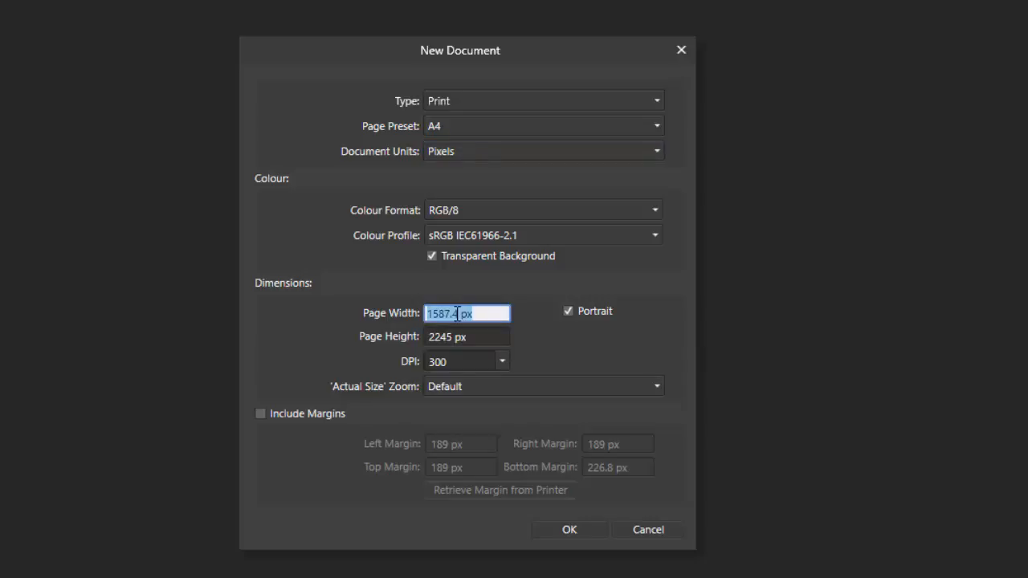
pyautogui.press('BackSpace')
pyautogui.write('192')
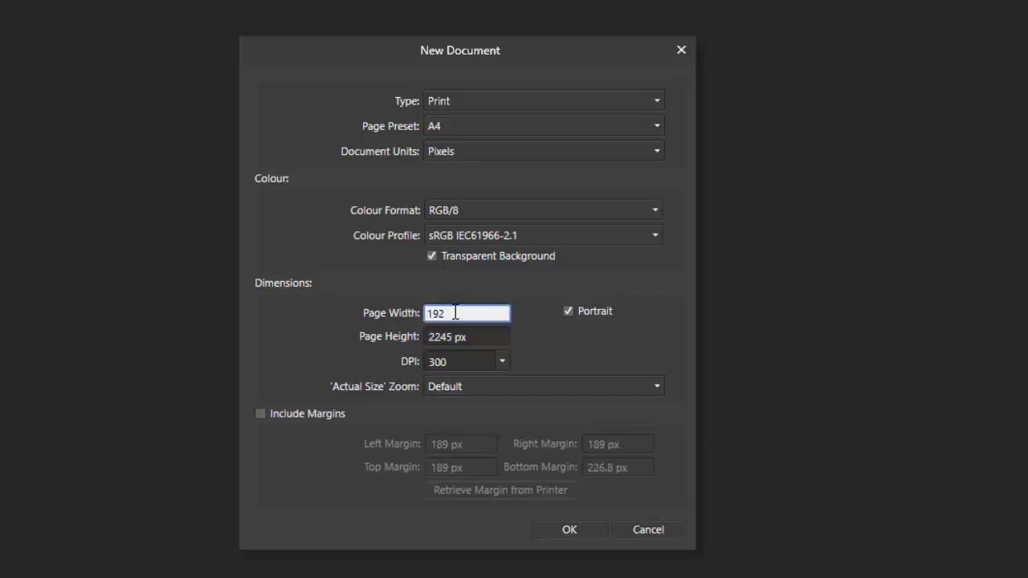
pyautogui.write('0')
pyautogui.click(469, 337)
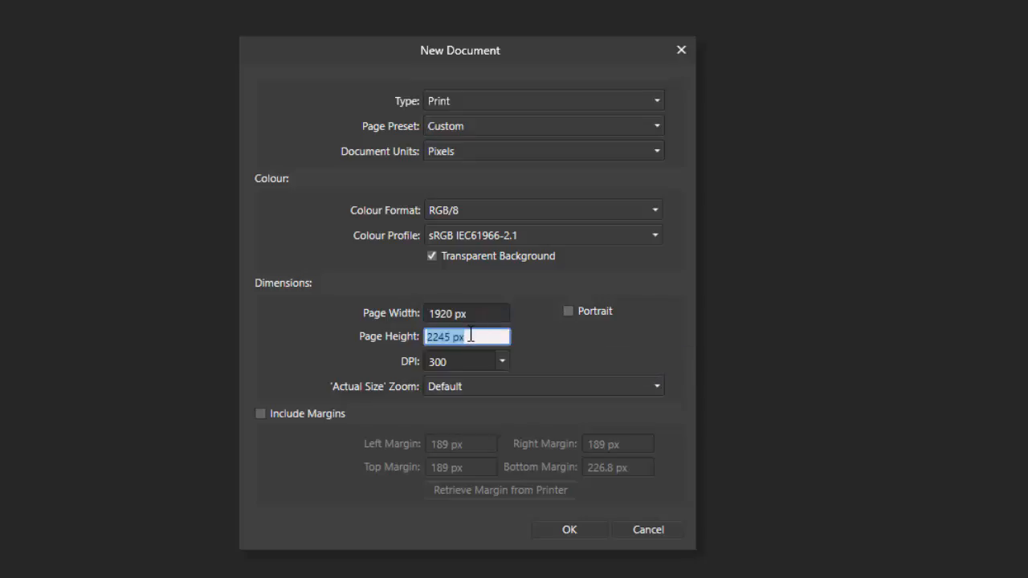
pyautogui.press('BackSpace')
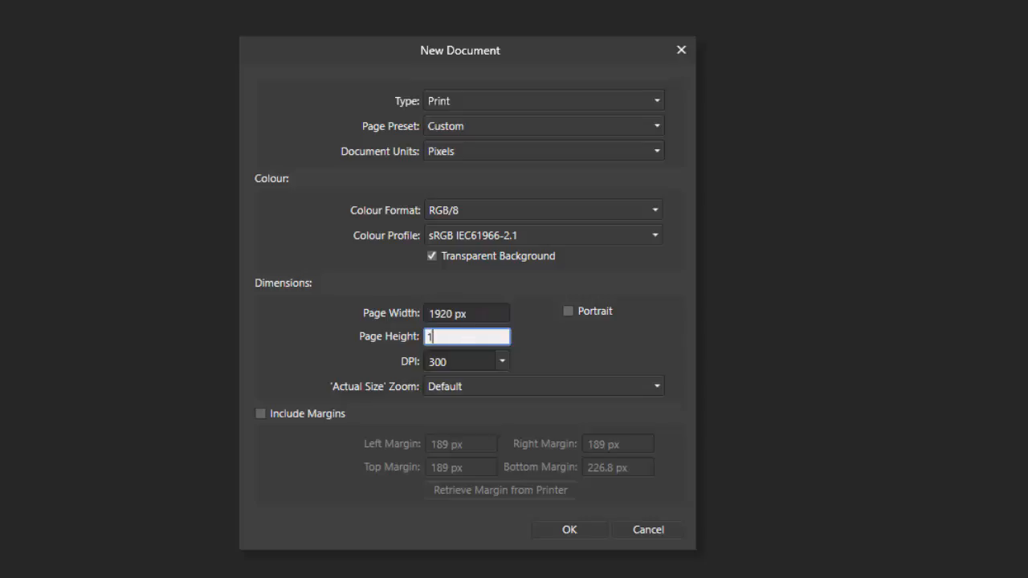
pyautogui.write('1080')
pyautogui.click(504, 359)
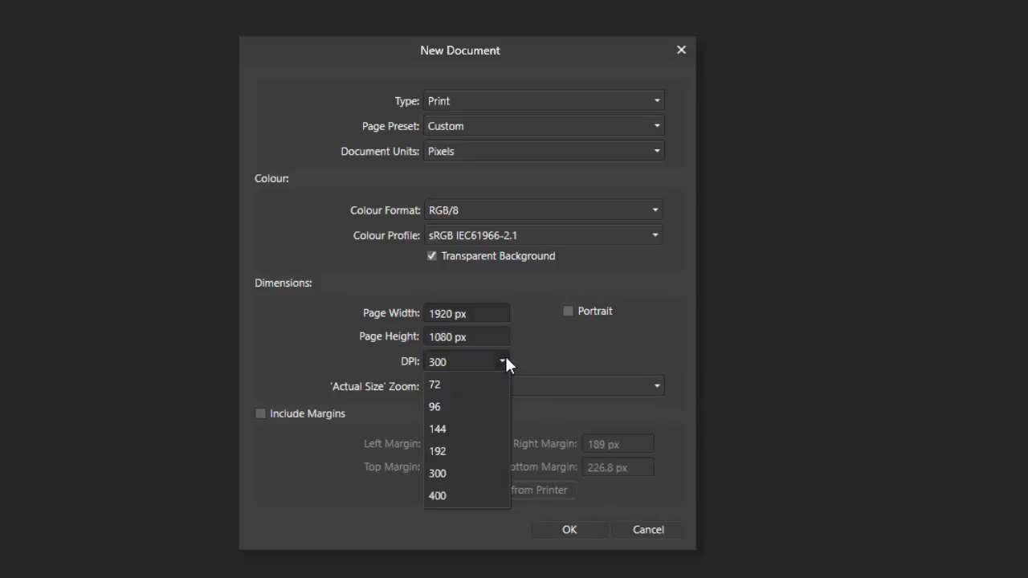
pyautogui.click(447, 430)
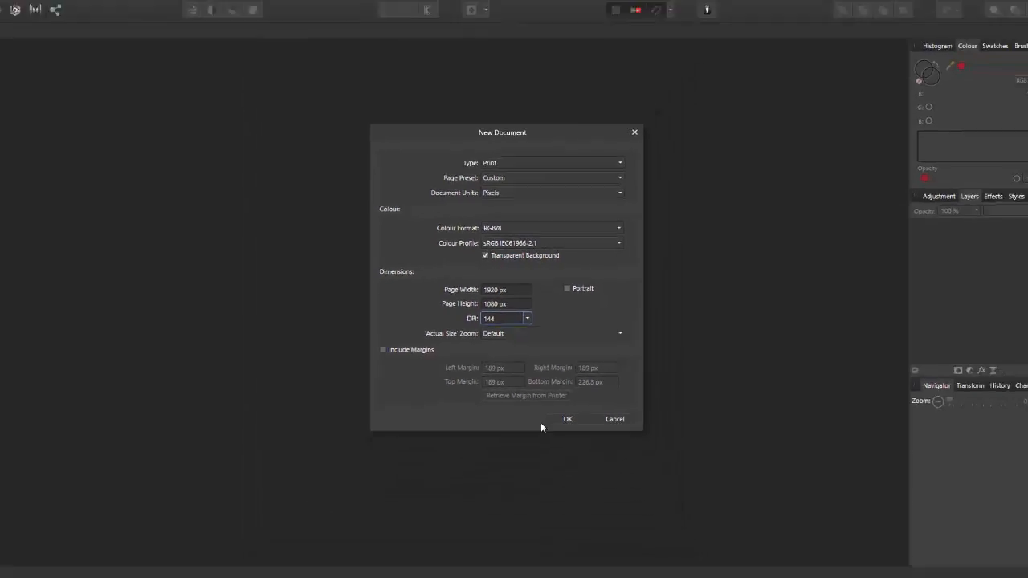
pyautogui.click(575, 407)
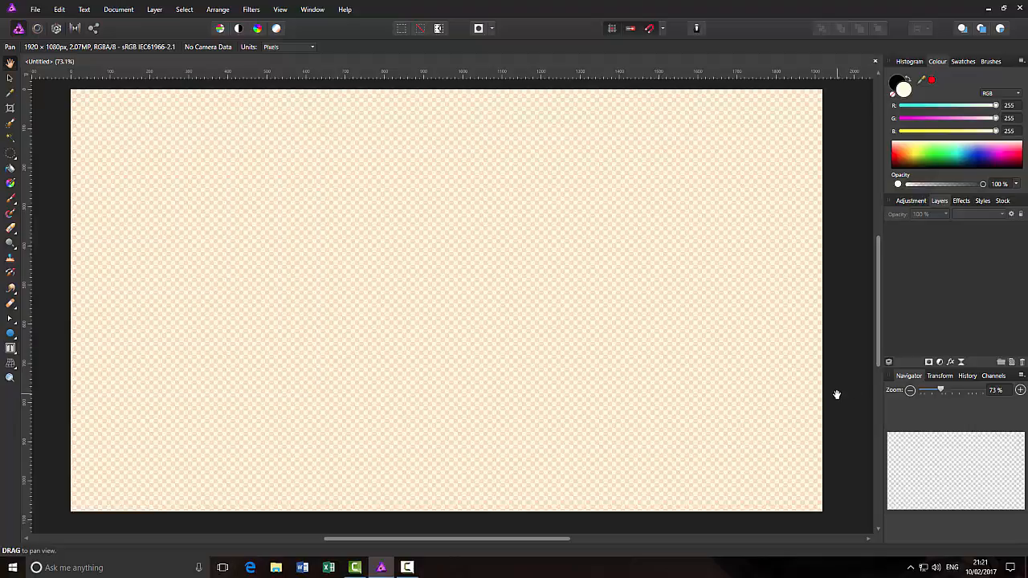
pyautogui.click(12, 339)
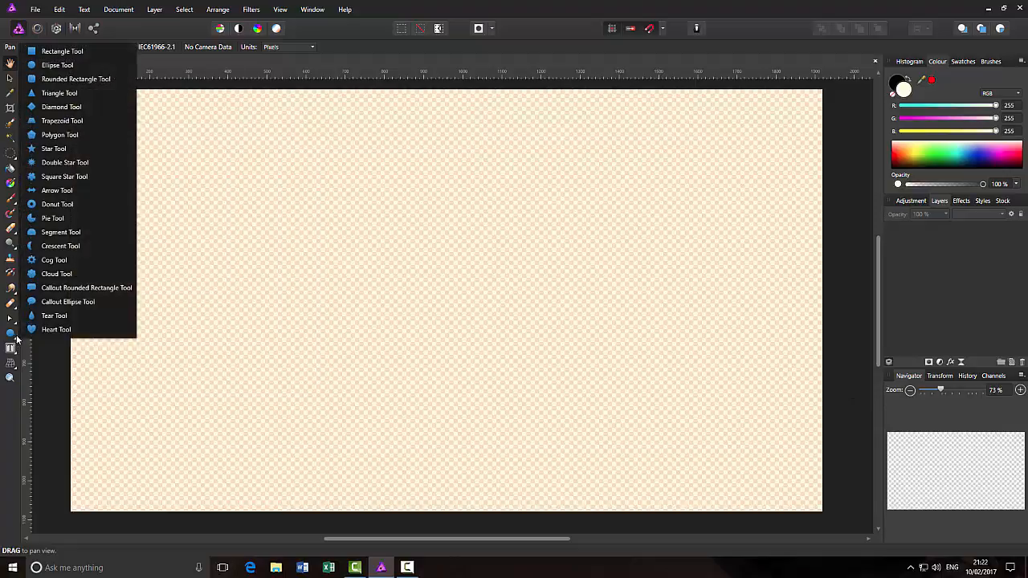
pyautogui.click(48, 52)
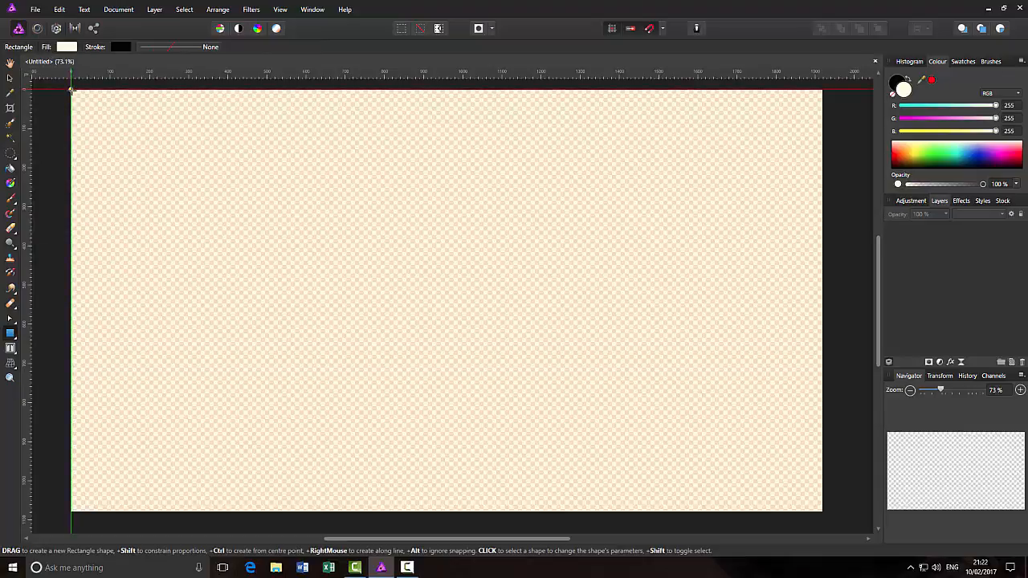
pyautogui.moveTo(71, 90); pyautogui.dragTo(794, 511)
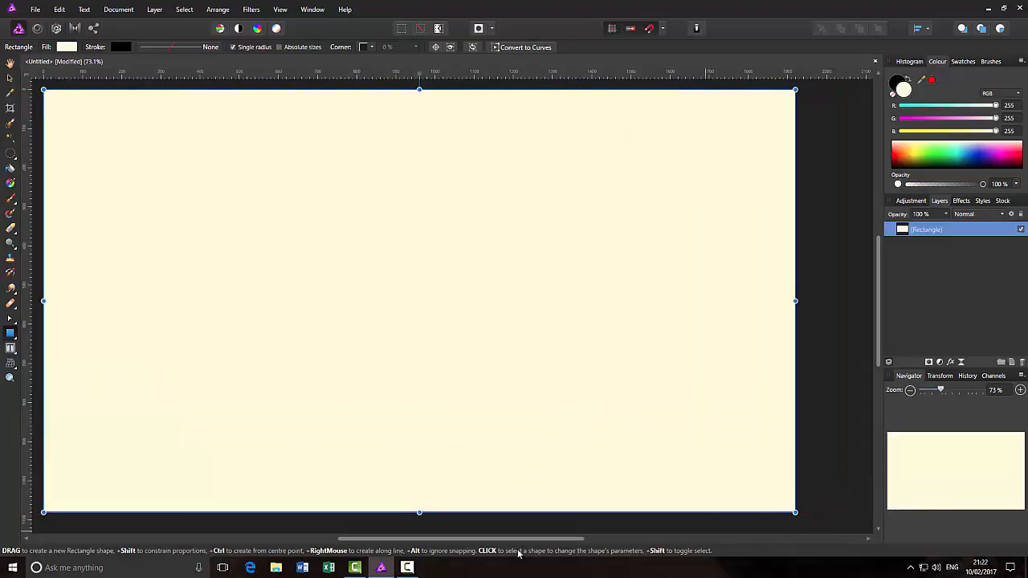
pyautogui.moveTo(489, 540); pyautogui.dragTo(479, 548)
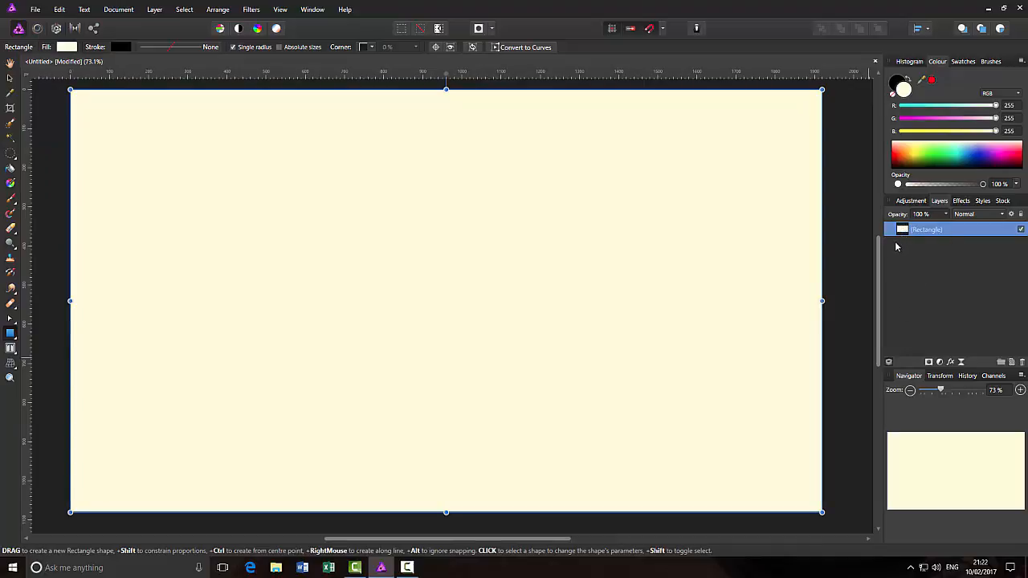
pyautogui.press('Delete')
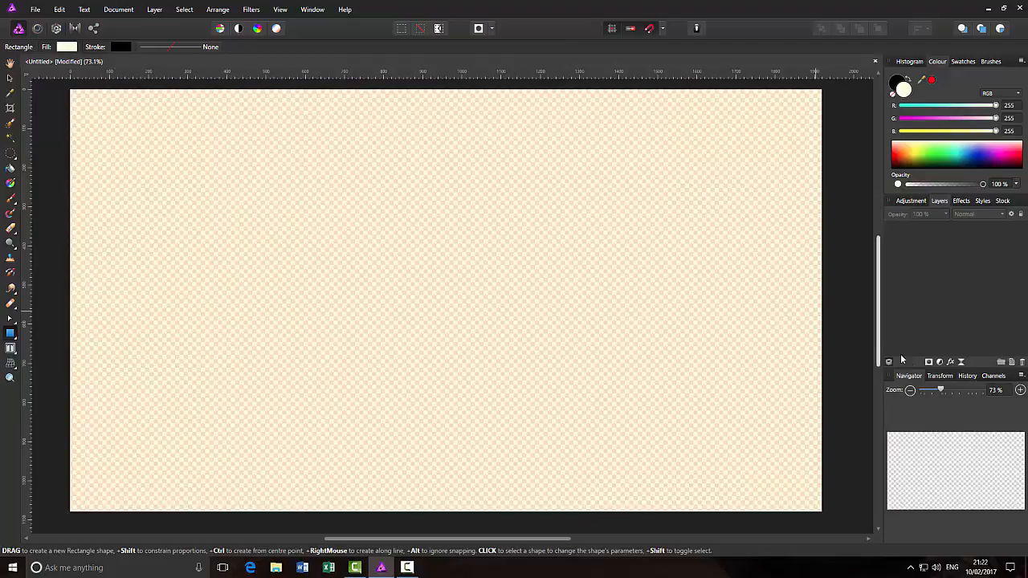
# Add a new pixel layer and flood fill it with white (RGB 255, 255, 255).
pyautogui.click(1011, 363)
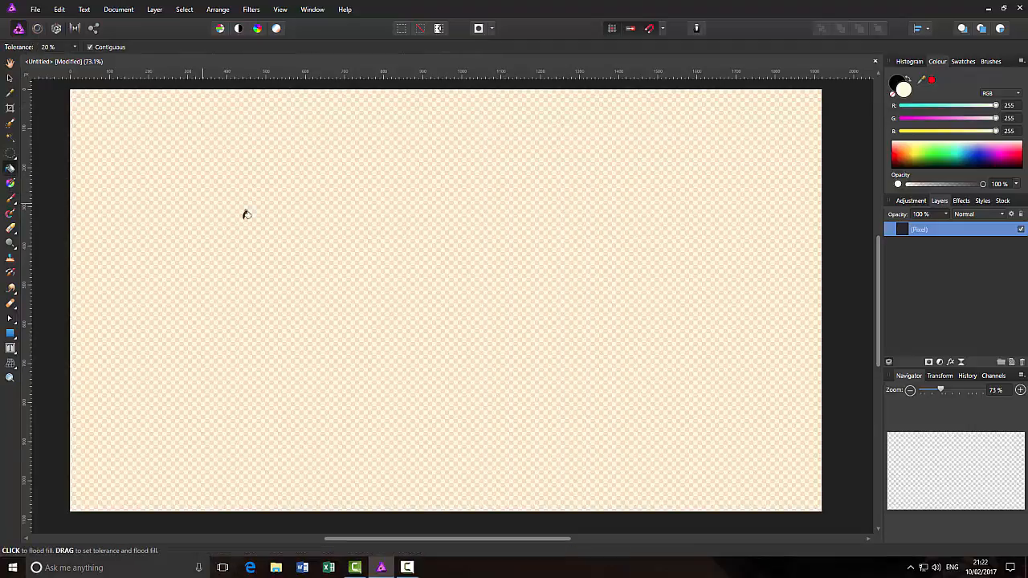
pyautogui.click(289, 229)
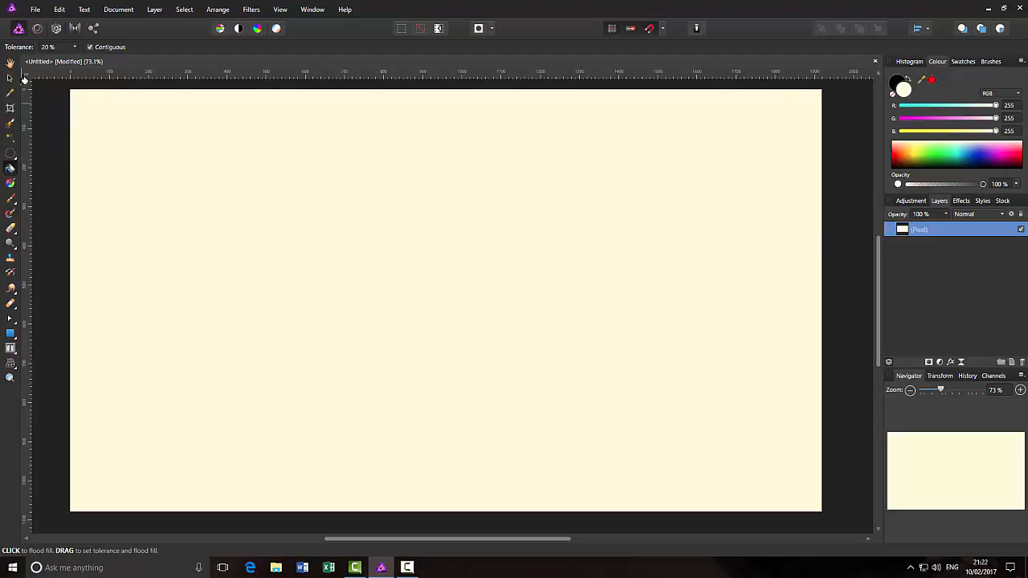
pyautogui.click(9, 63)
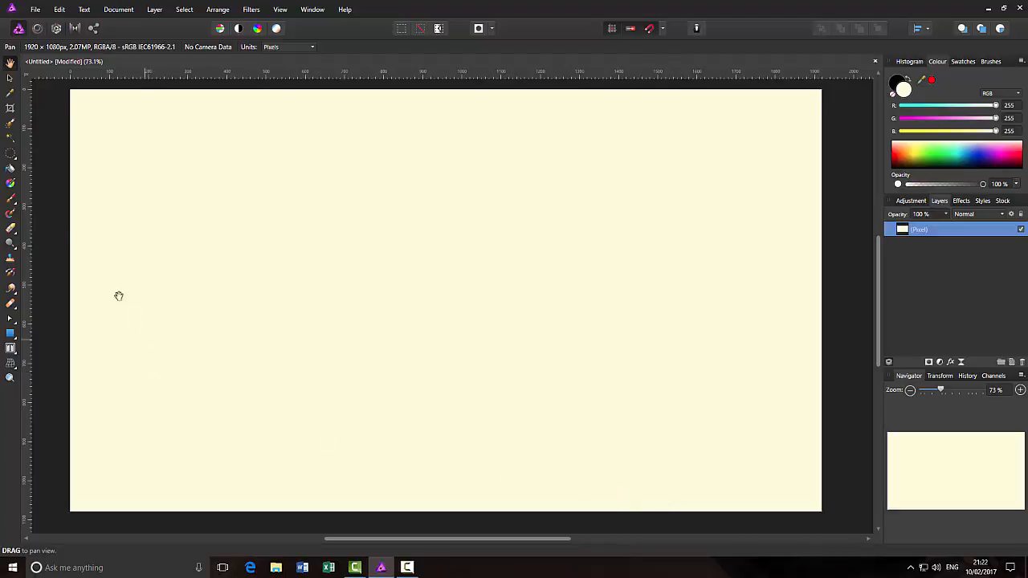
# Apply a Radial gradient fill to the pixel layer, starting from the canvas centre.
pyautogui.click(11, 185)
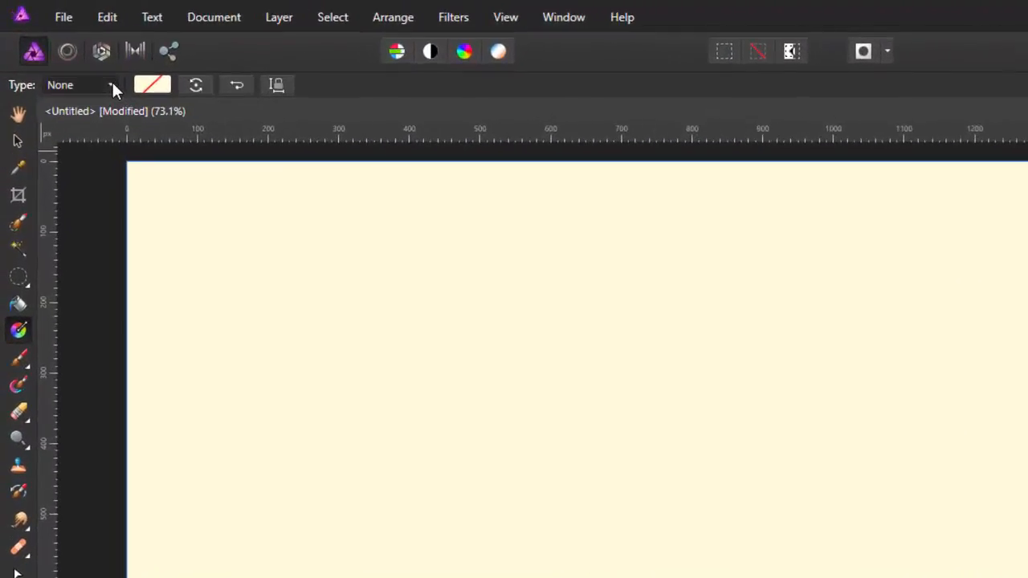
pyautogui.click(62, 48)
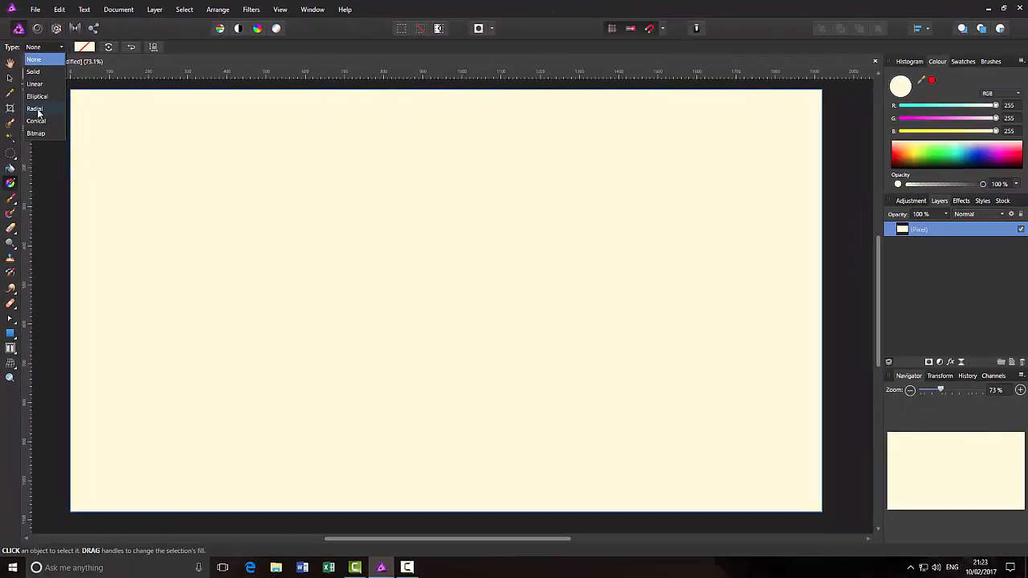
pyautogui.click(63, 196)
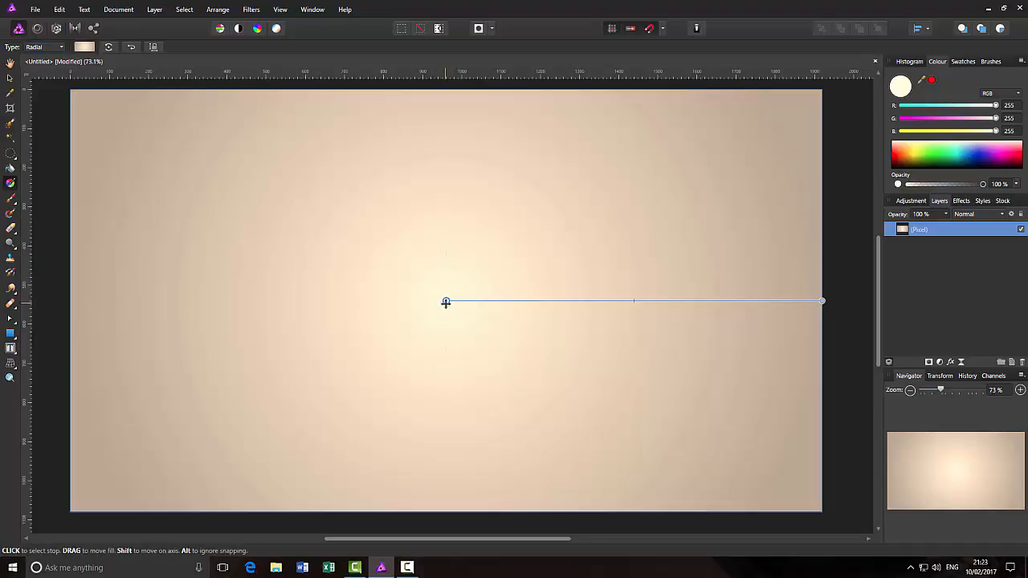
# Colour the gradient's centre stop RGB 255, 83, 53 and its outer stop a darker red, RGB 202, 59, 0.
pyautogui.click(900, 153)
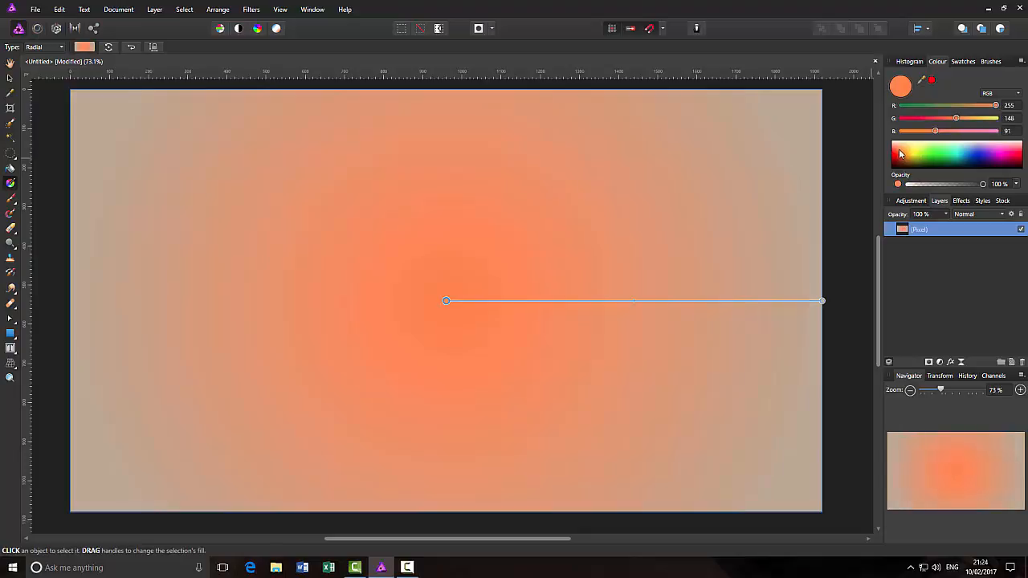
pyautogui.click(897, 154)
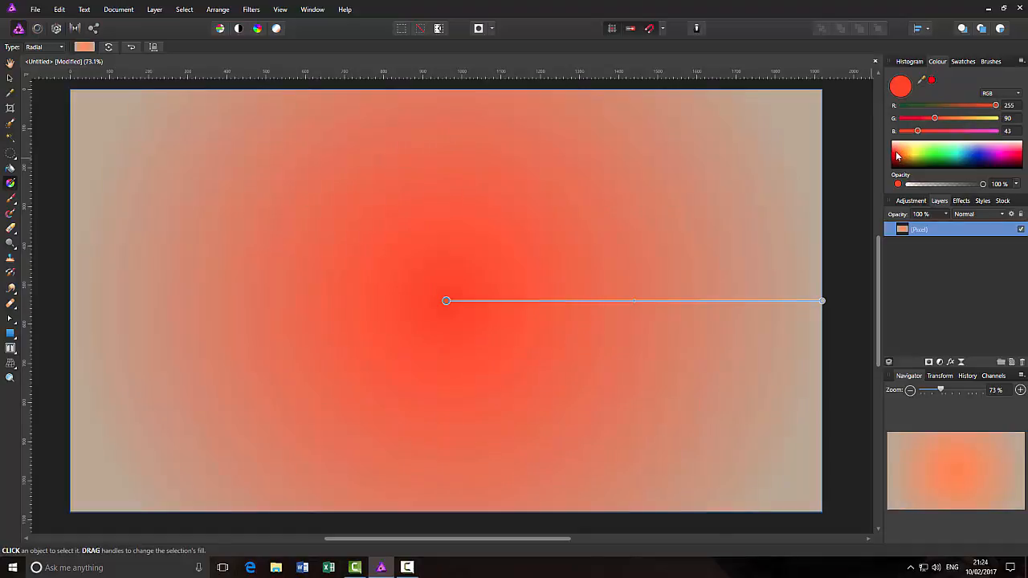
pyautogui.click(897, 155)
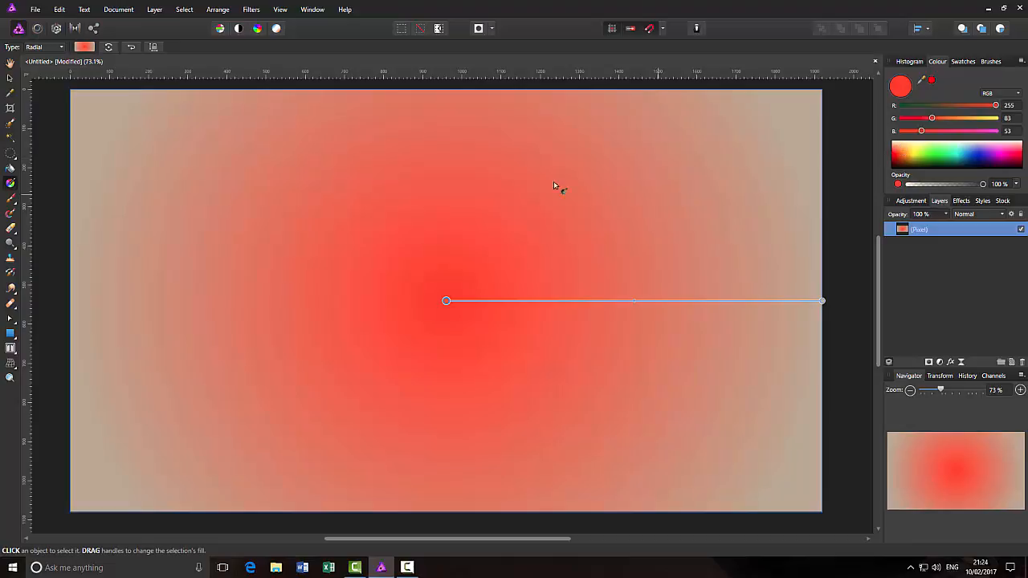
pyautogui.click(821, 301)
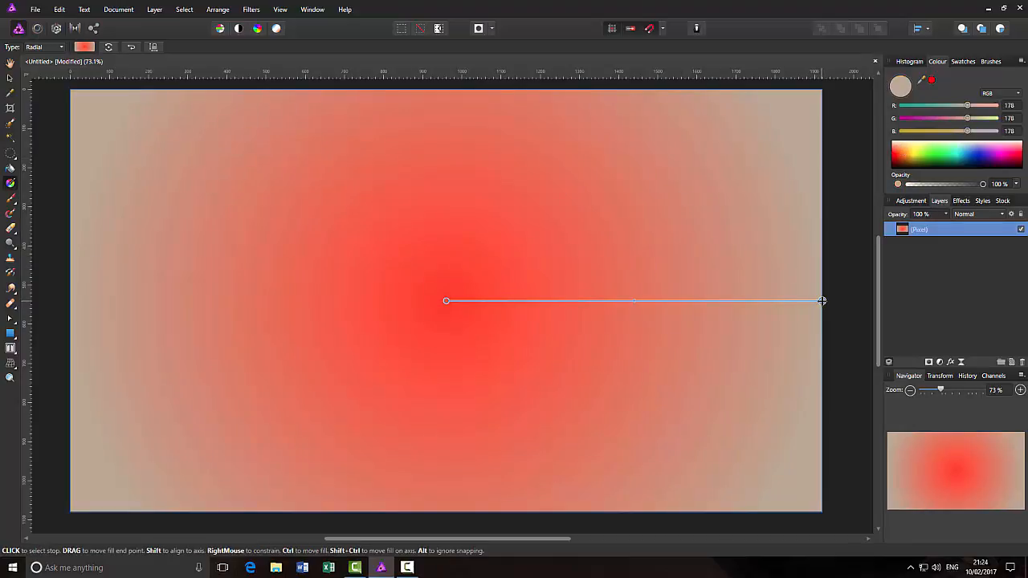
pyautogui.click(899, 162)
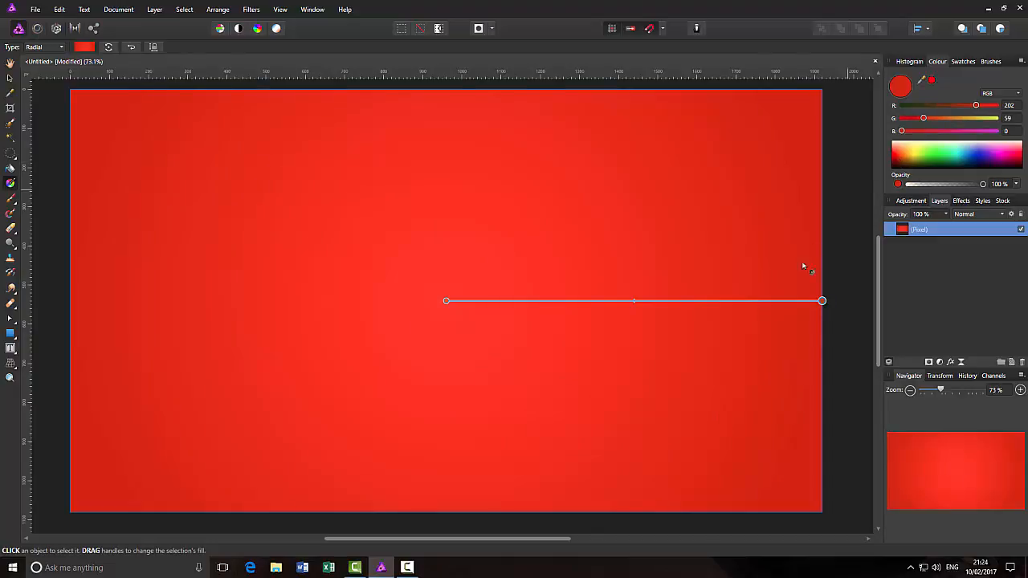
# Lighten the gradient's centre stop to RGB 255, 143, 120 and shift the gradient midpoint slightly toward the centre.
pyautogui.click(446, 300)
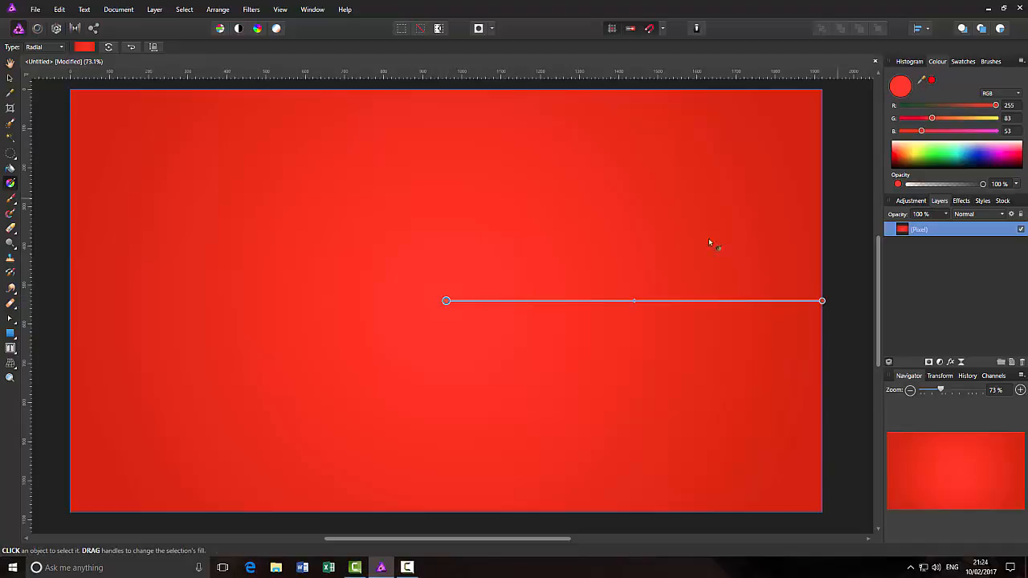
pyautogui.click(898, 158)
pyautogui.click(897, 154)
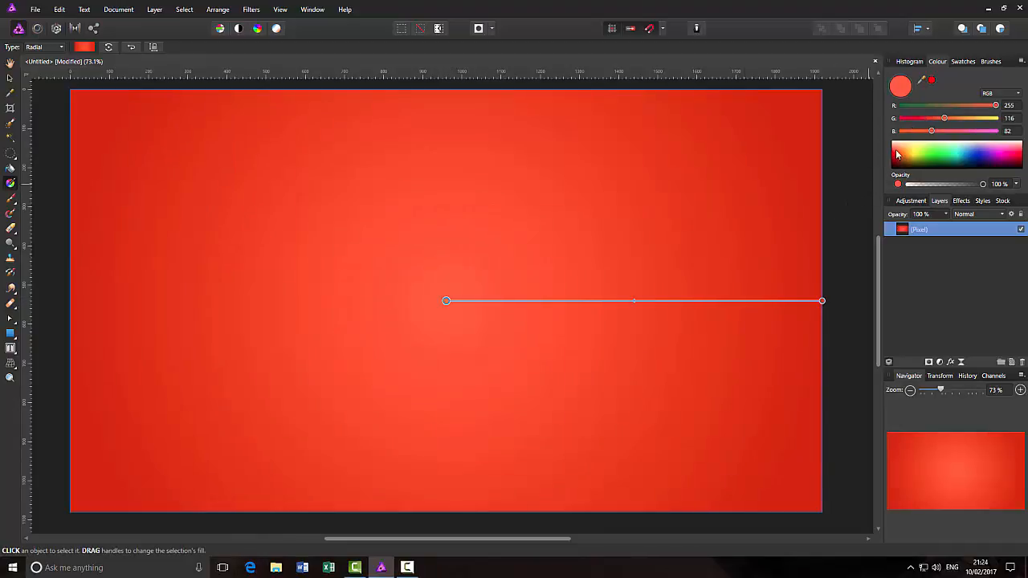
pyautogui.click(895, 149)
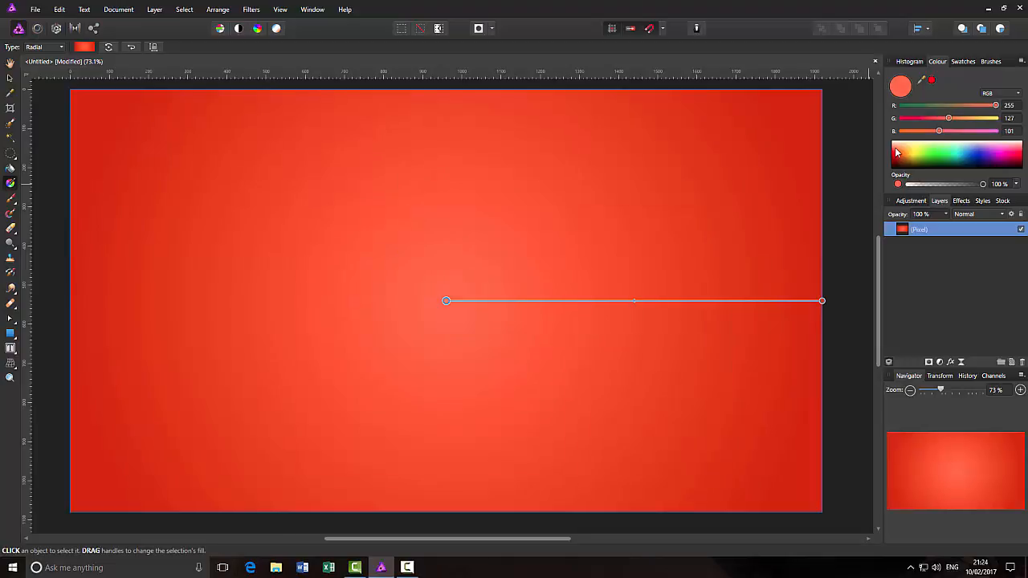
pyautogui.click(895, 148)
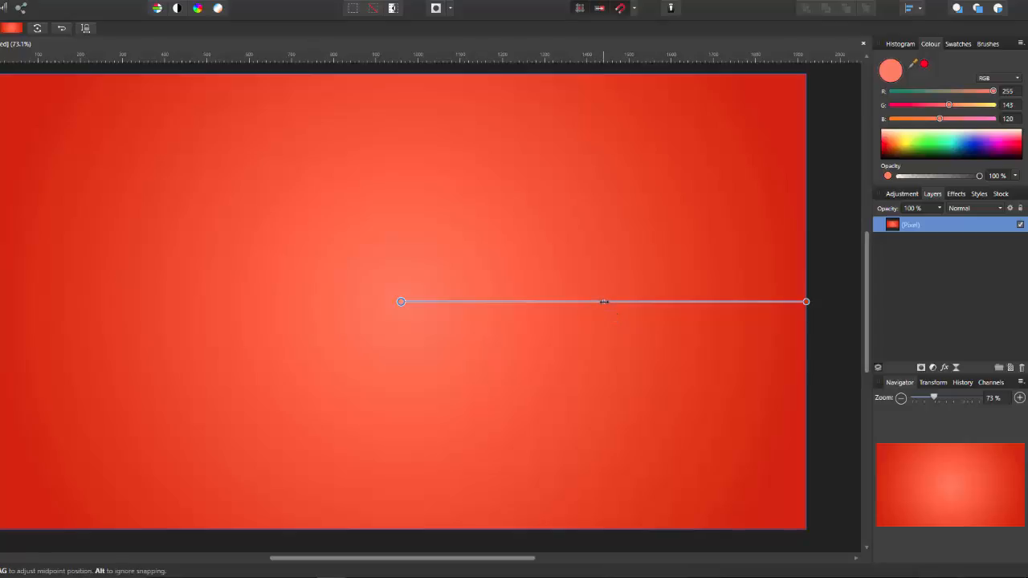
pyautogui.moveTo(593, 302)
pyautogui.mouseDown()
pyautogui.moveTo(466, 302)
pyautogui.moveTo(782, 304)
pyautogui.moveTo(599, 304)
pyautogui.mouseUp()
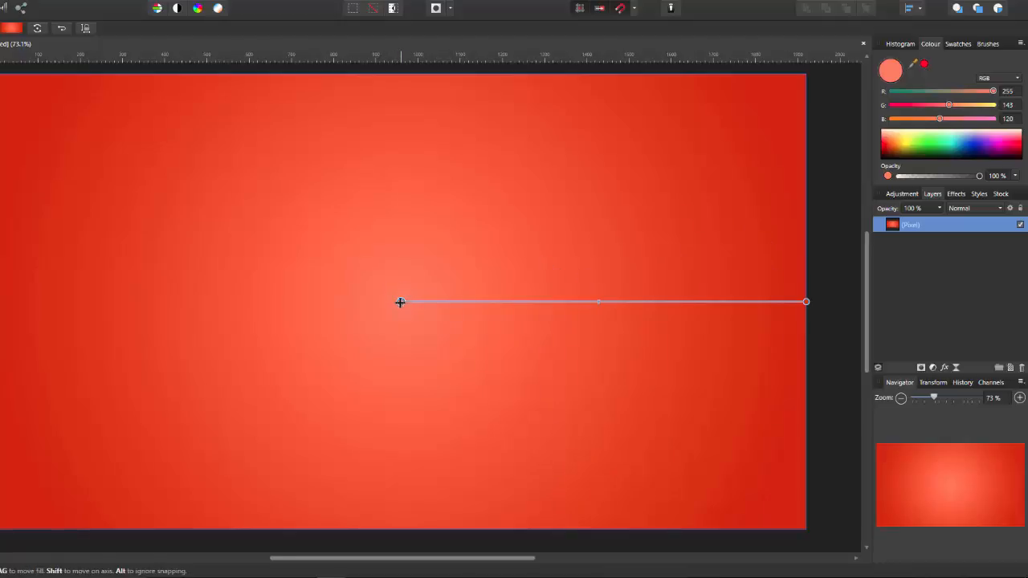
# Try reversing the radial gradient and restore its original direction.
pyautogui.click(61, 29)
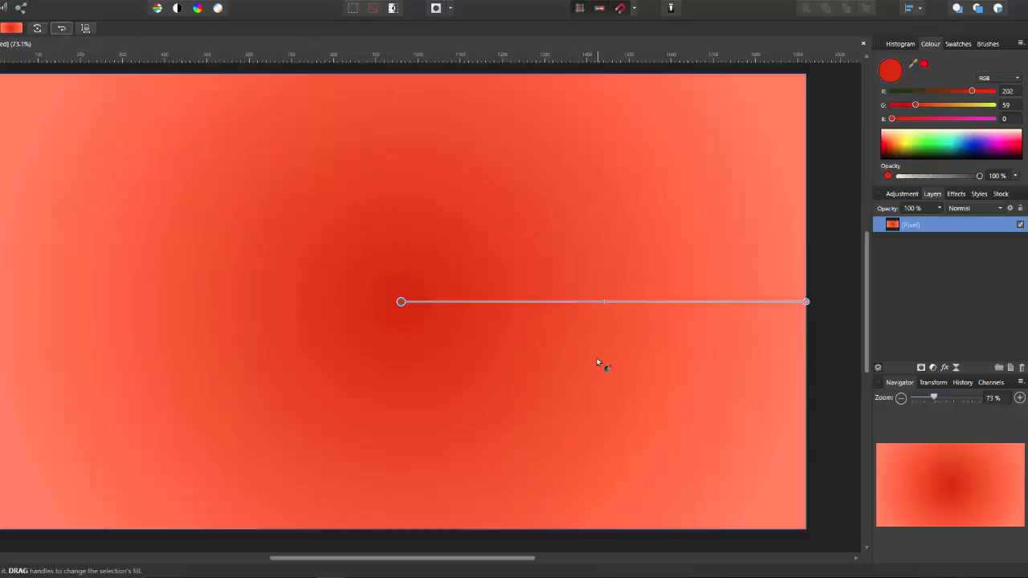
pyautogui.click(61, 29)
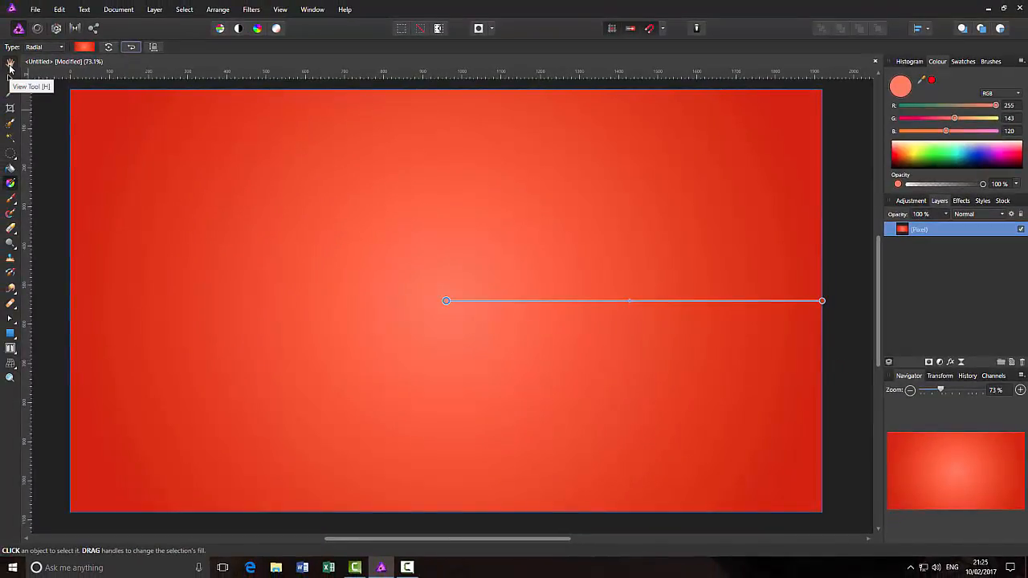
pyautogui.click(10, 66)
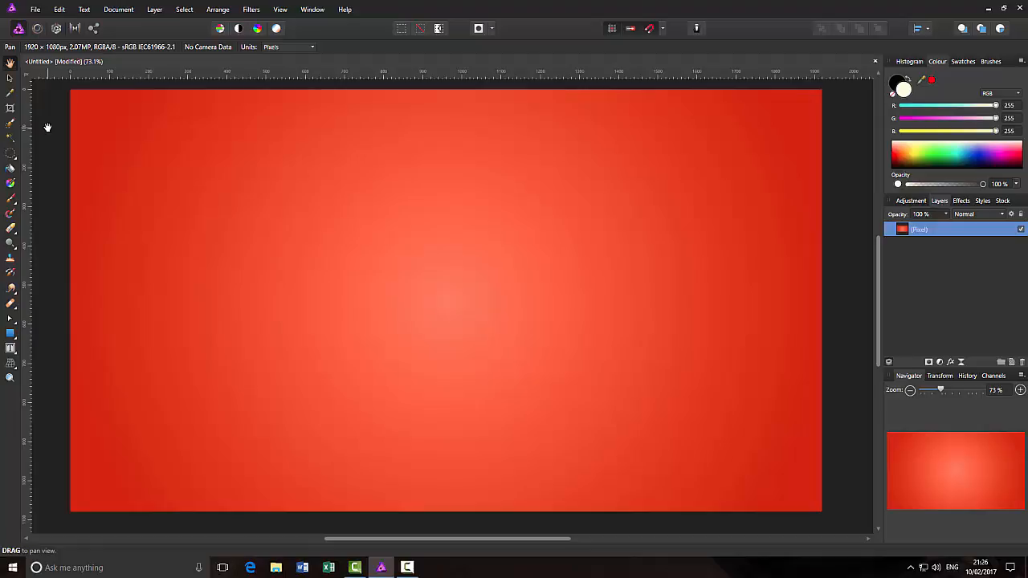
# Draw a black-filled rectangle about 1114 by 390 px across the middle of the canvas.
pyautogui.click(10, 336)
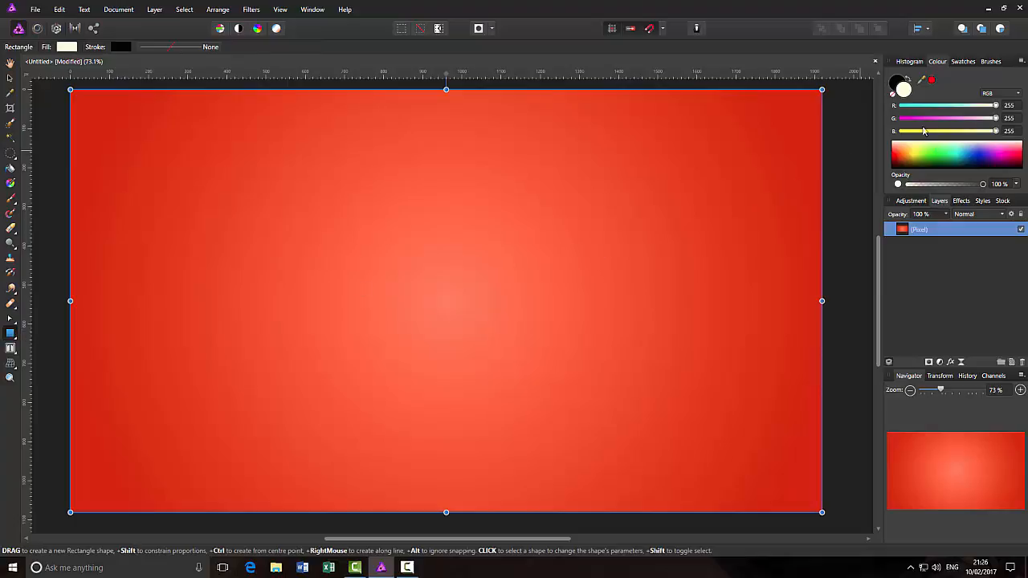
pyautogui.click(910, 82)
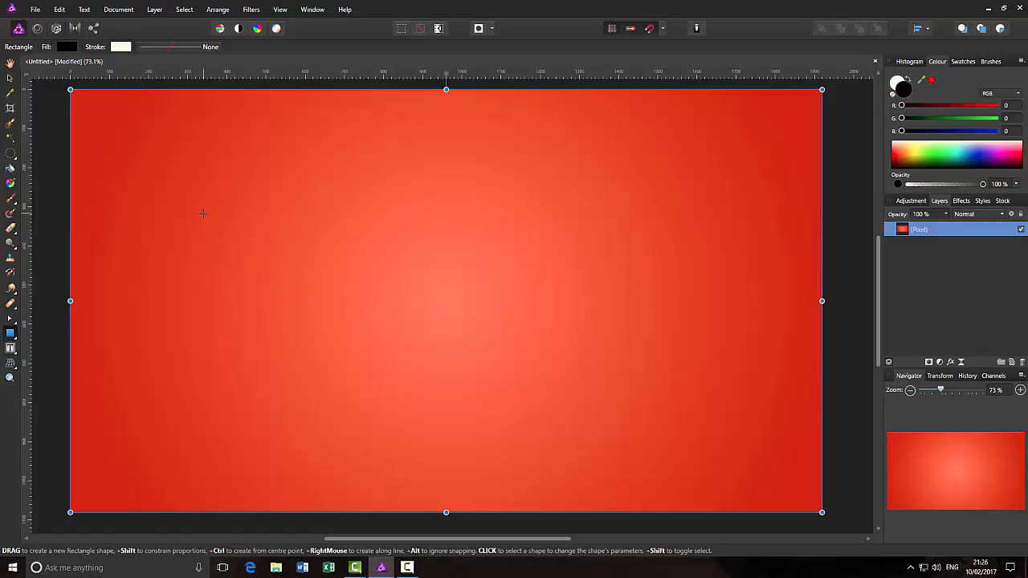
pyautogui.moveTo(204, 213); pyautogui.dragTo(639, 366)
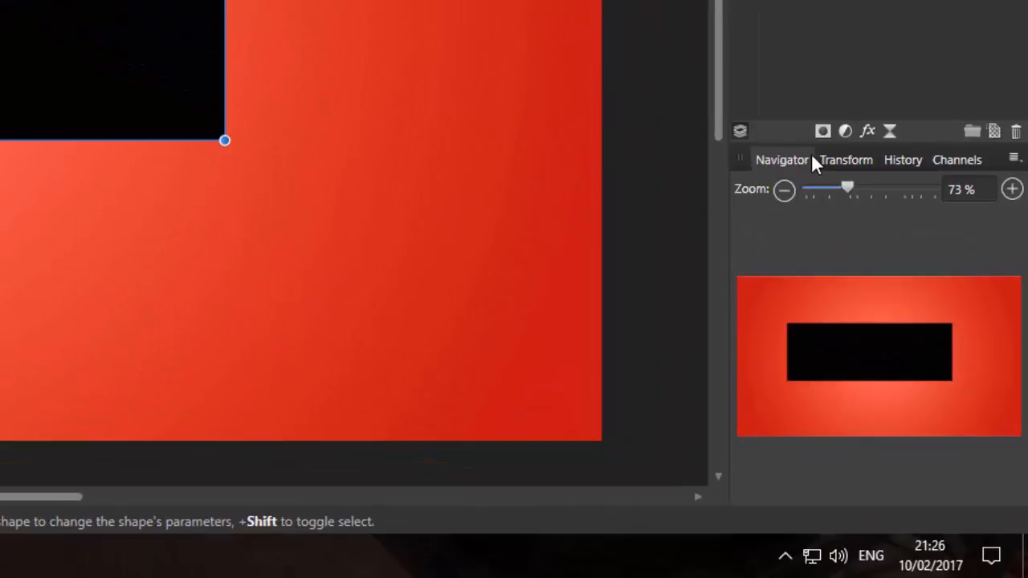
# Set the black rectangle's width to 950 px and its height to 280 px.
pyautogui.click(849, 159)
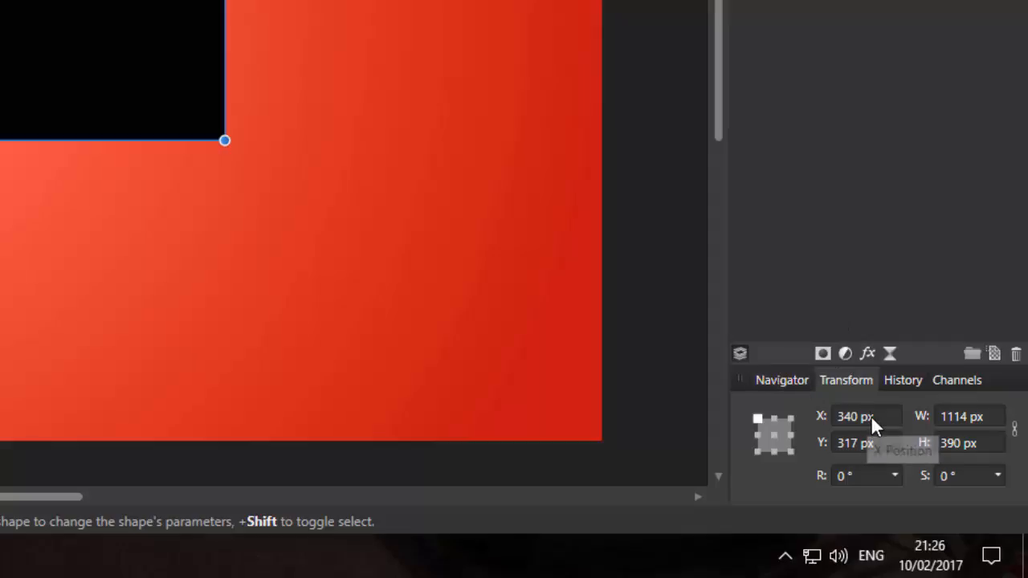
pyautogui.click(956, 413)
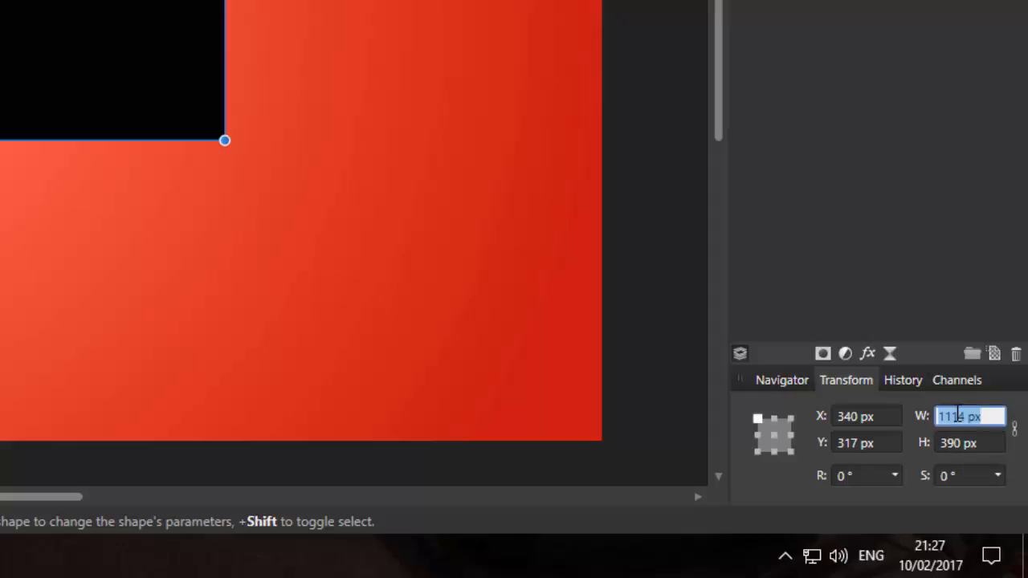
pyautogui.write('950')
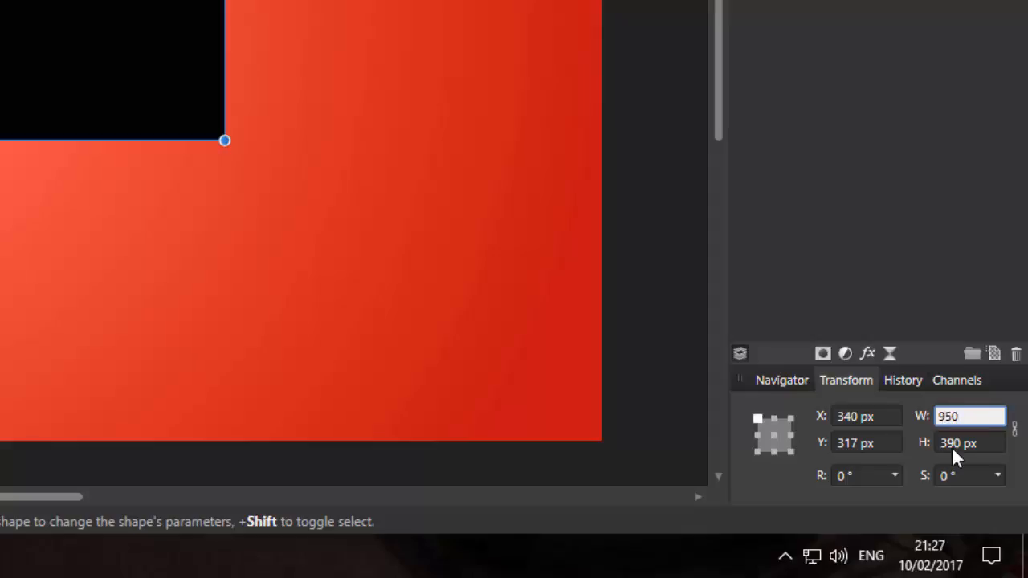
pyautogui.click(958, 442)
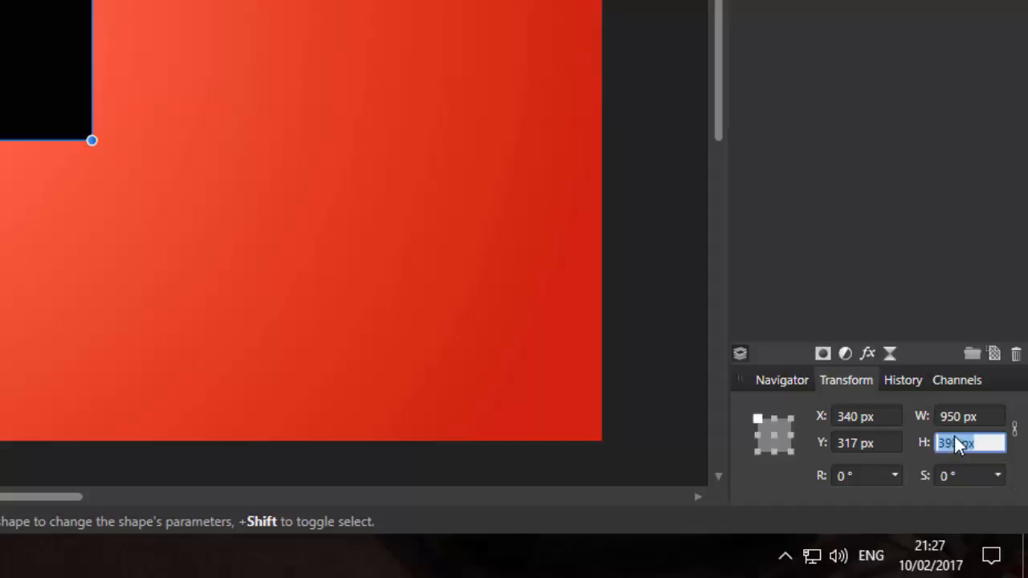
pyautogui.write('280')
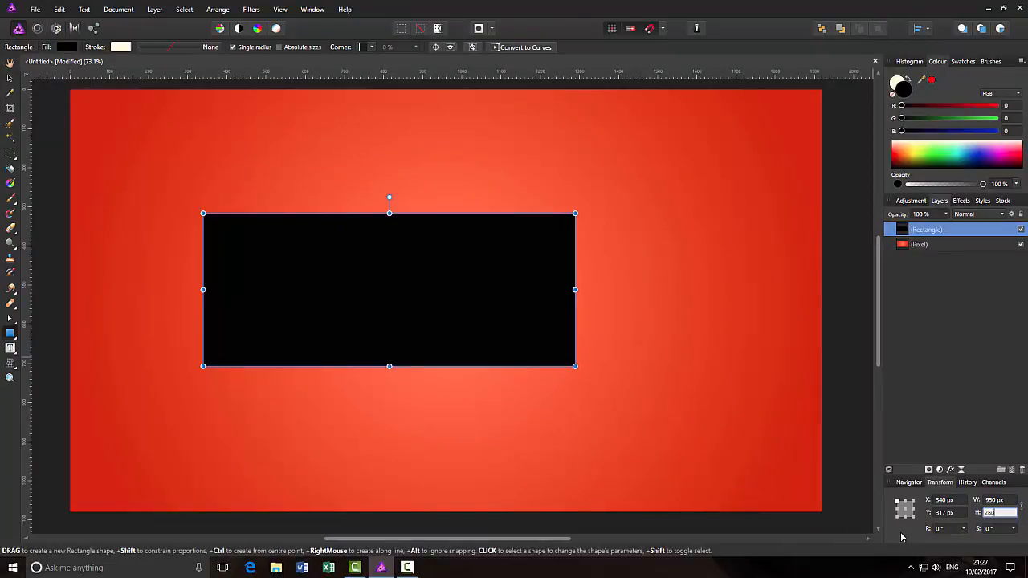
pyautogui.click(857, 473)
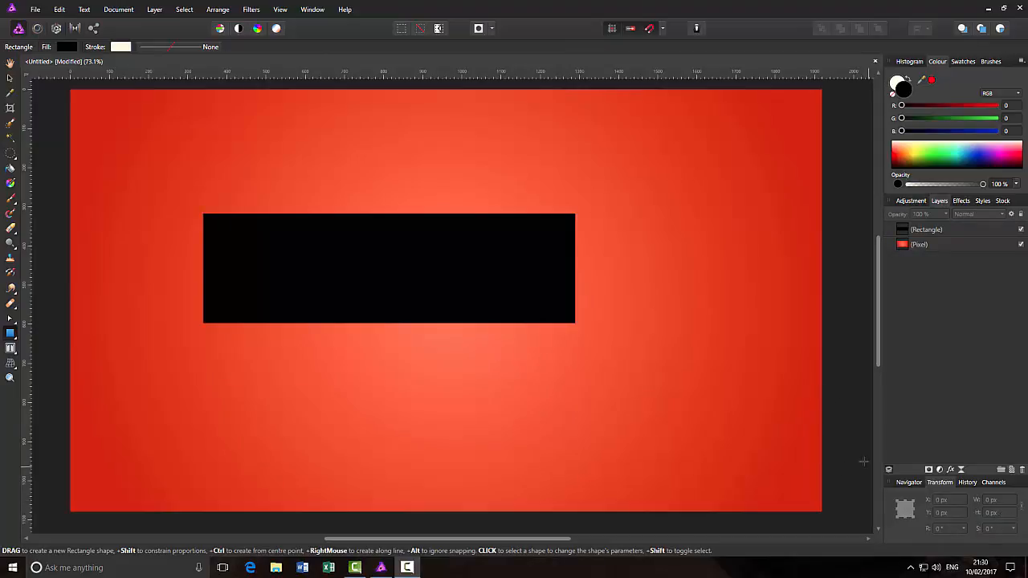
# Align the black rectangle to the centre of the canvas horizontally and vertically.
pyautogui.click(954, 234)
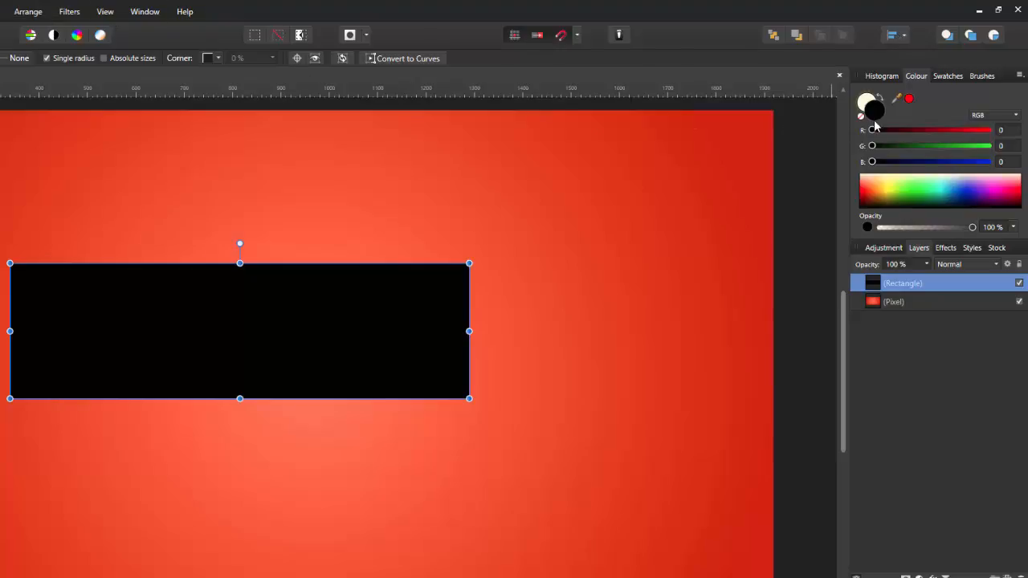
pyautogui.click(903, 38)
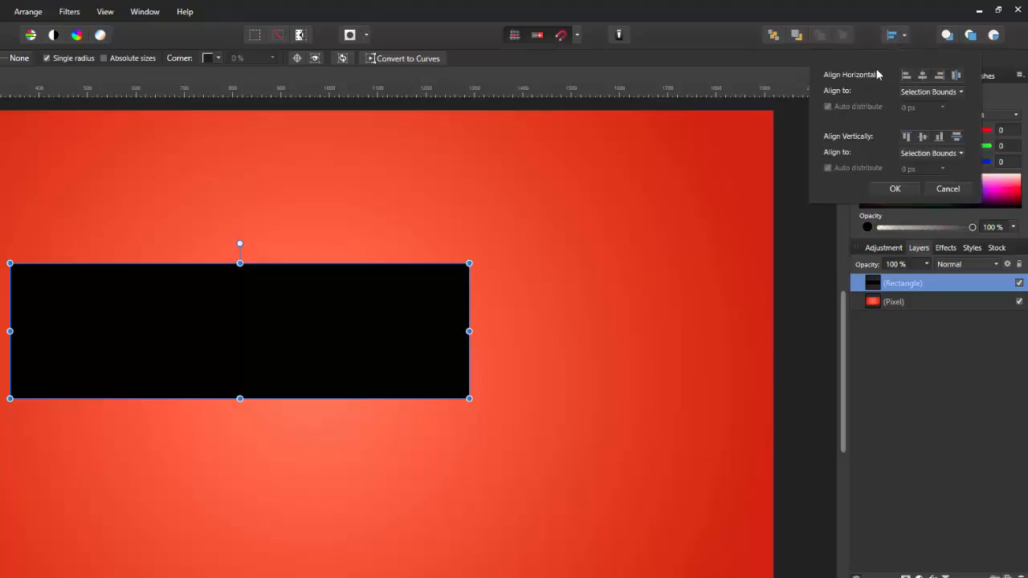
pyautogui.click(923, 75)
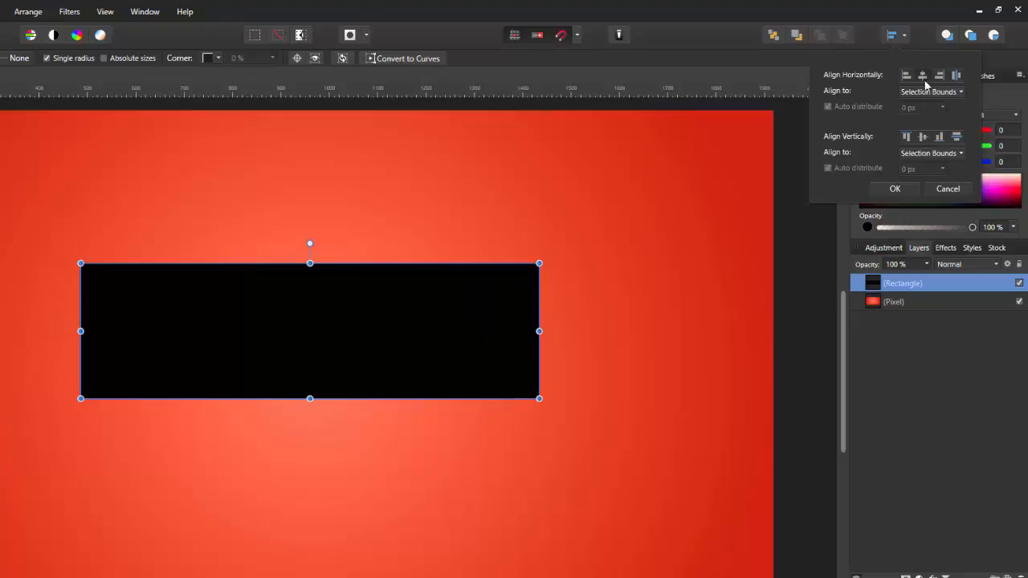
pyautogui.click(922, 138)
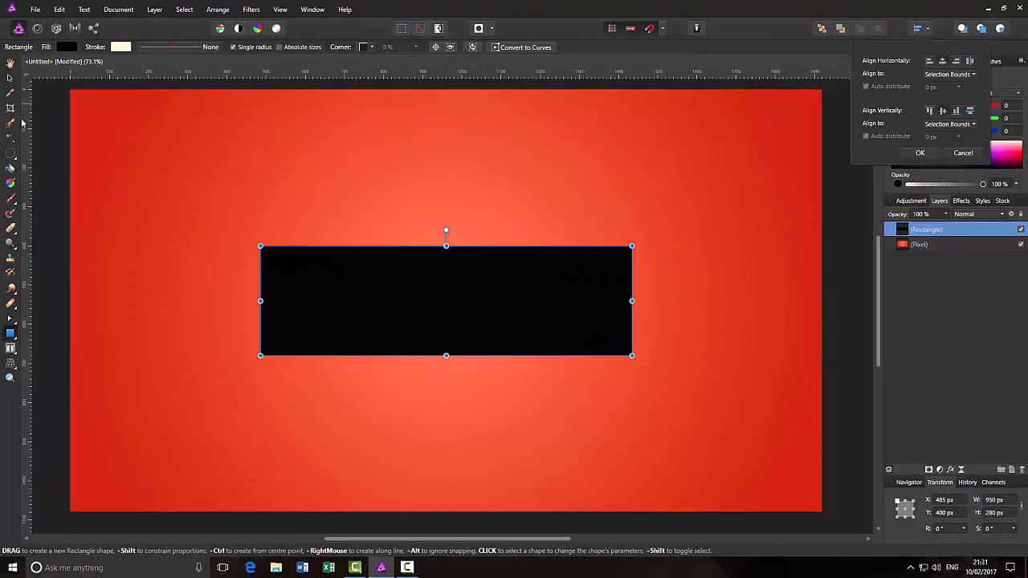
pyautogui.click(11, 64)
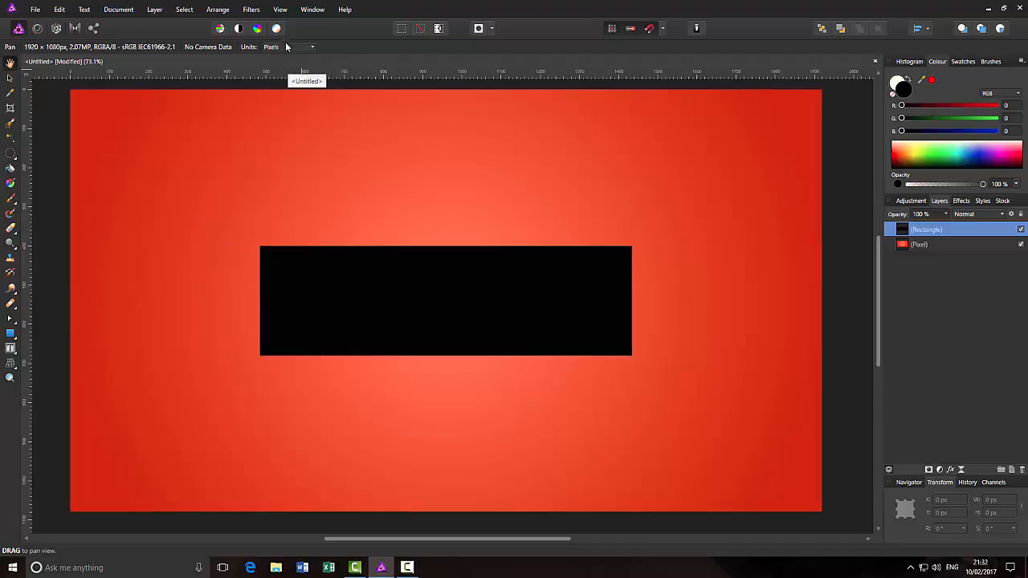
pyautogui.click(281, 9)
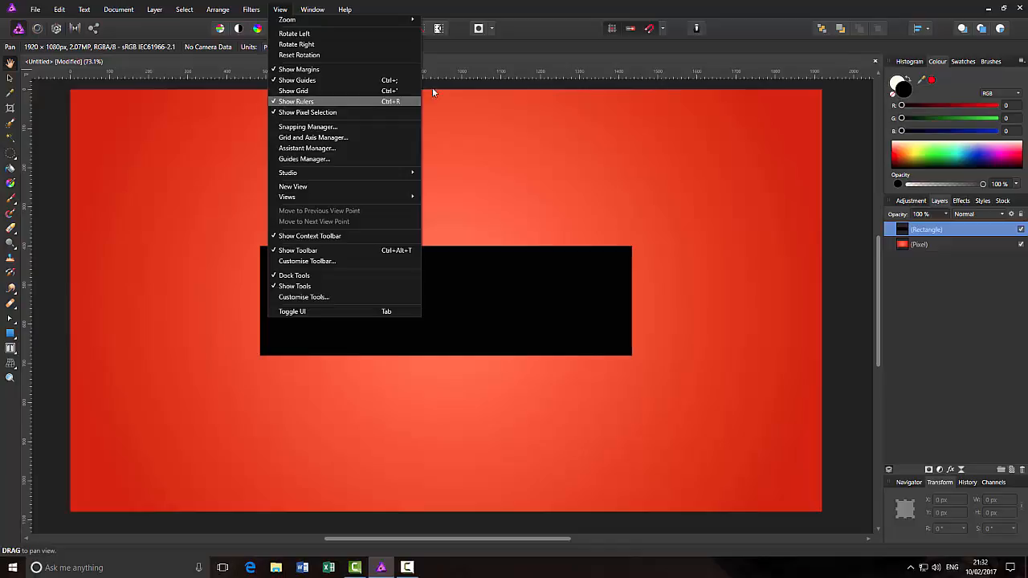
pyautogui.click(546, 24)
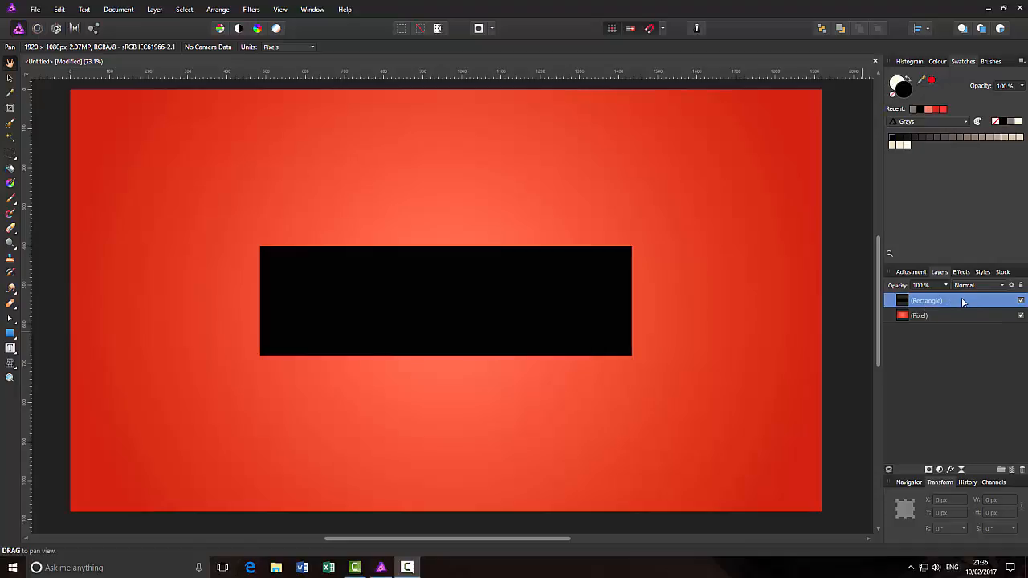
# Add a new pixel layer above the black rectangle and choose the mid-grey swatch as the fill colour.
pyautogui.click(1011, 470)
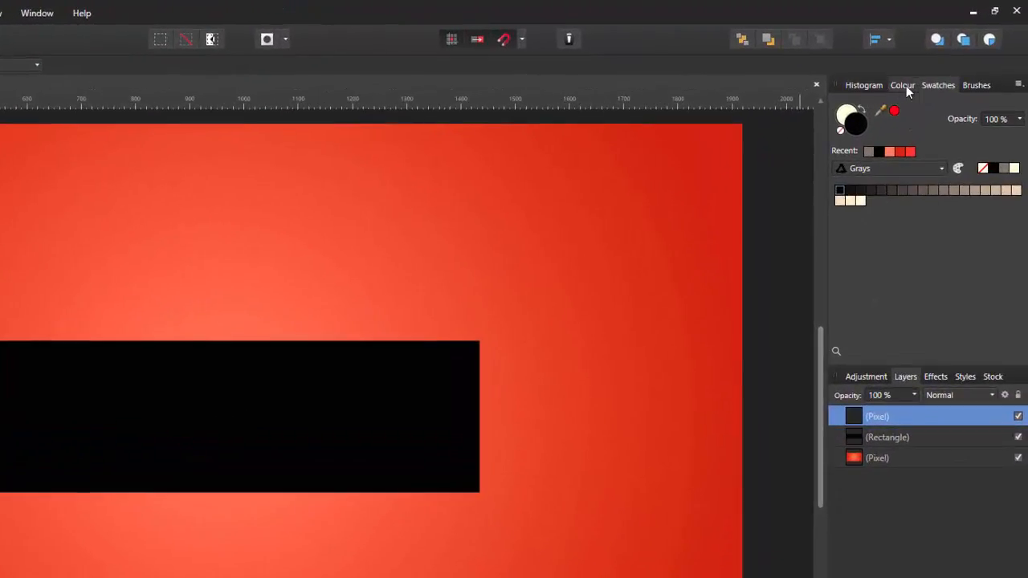
pyautogui.click(903, 85)
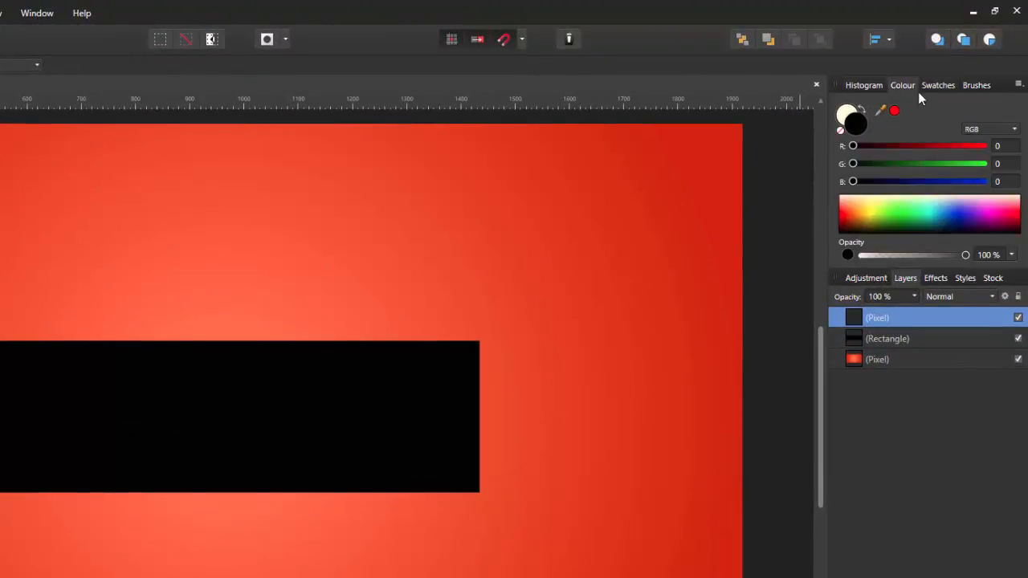
pyautogui.click(936, 85)
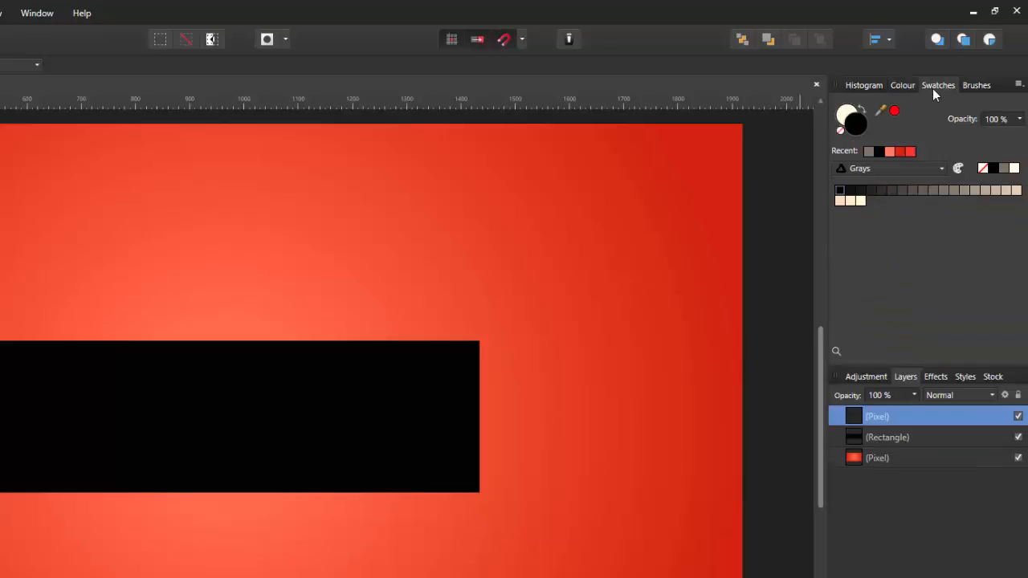
pyautogui.click(942, 168)
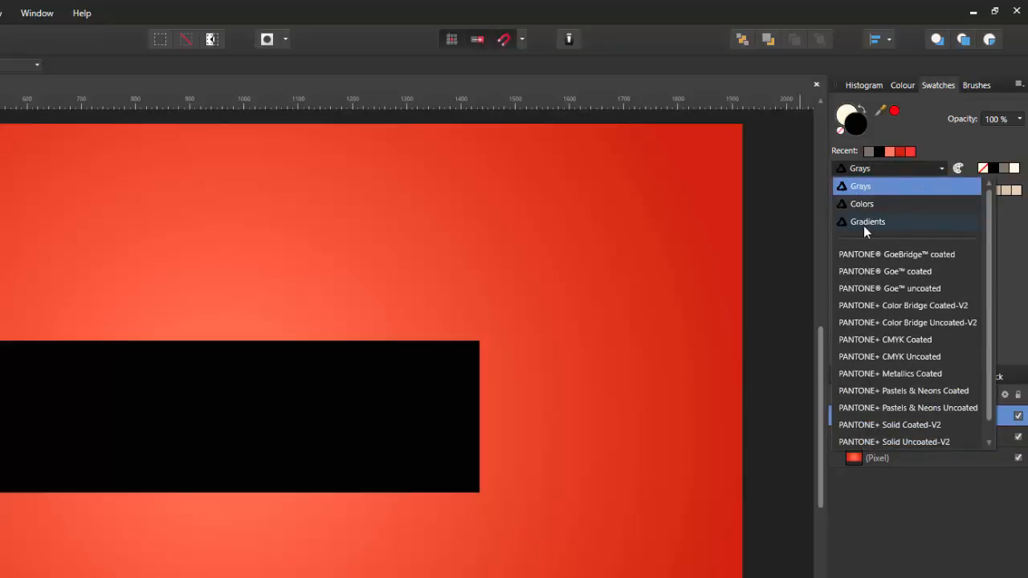
pyautogui.click(940, 165)
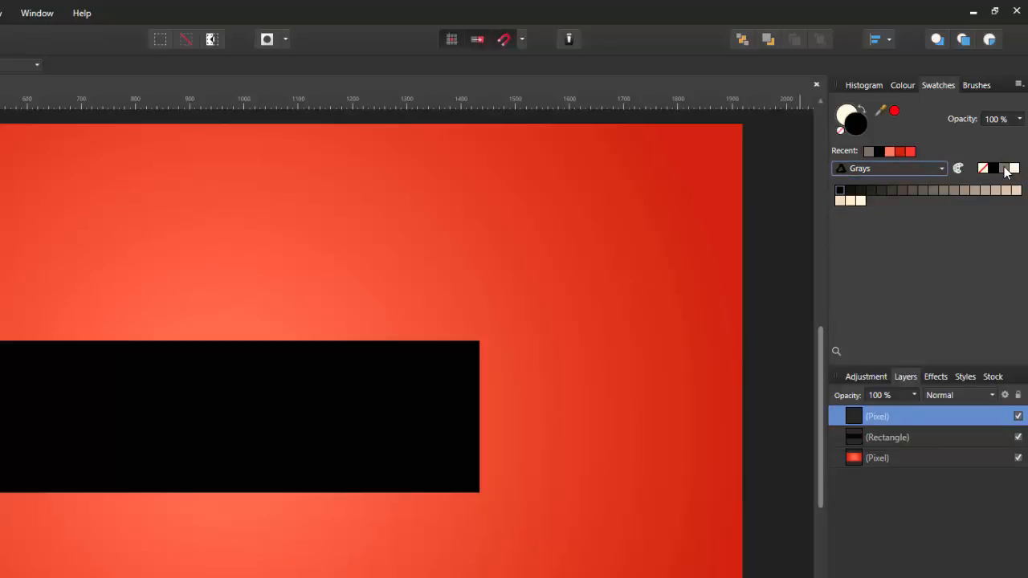
pyautogui.click(1004, 168)
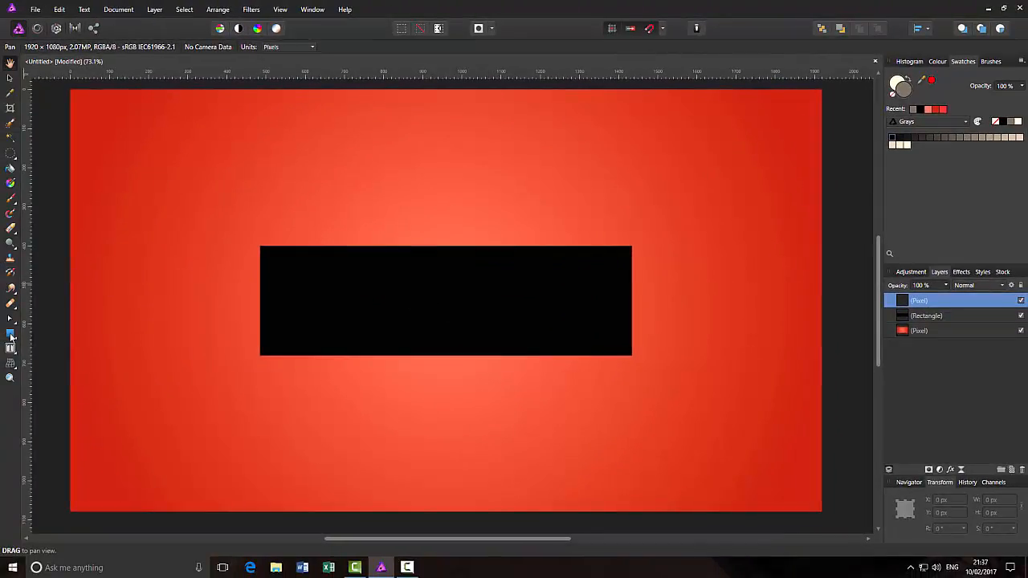
# Draw a grey rectangle inside the left part of the black strip and size it to 310 px wide by 200 px high.
pyautogui.click(11, 334)
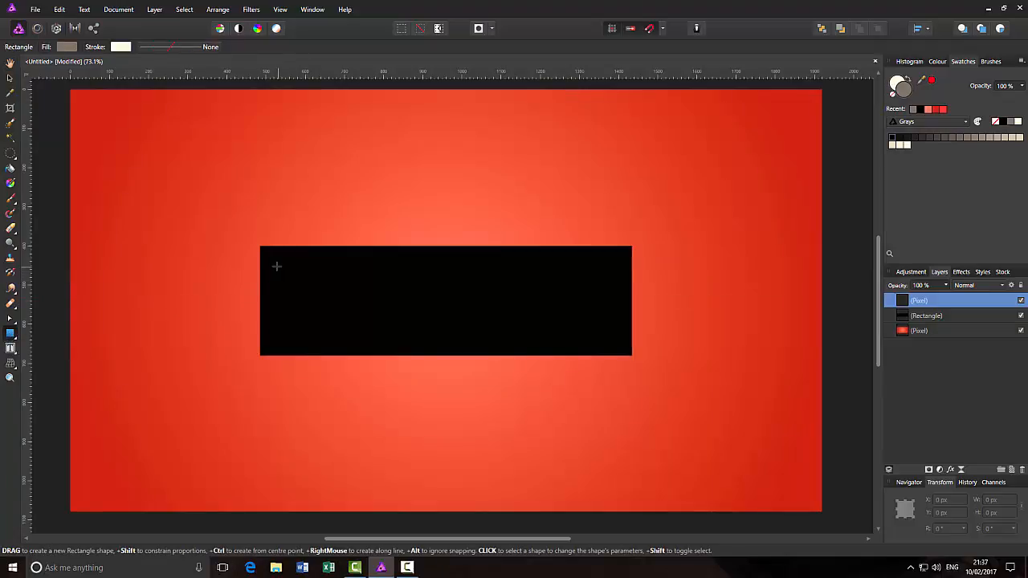
pyautogui.moveTo(274, 265); pyautogui.dragTo(364, 329)
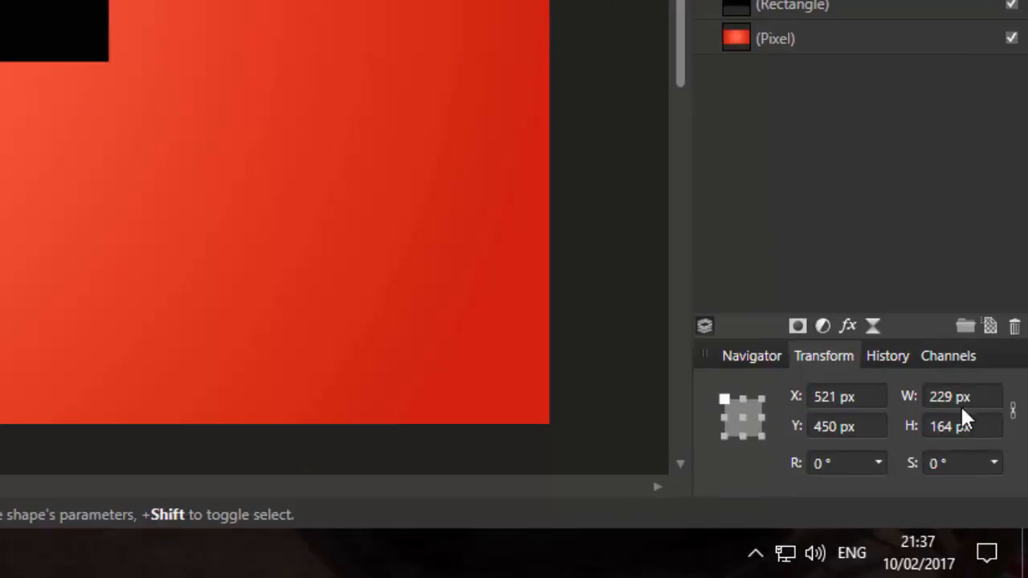
pyautogui.click(955, 393)
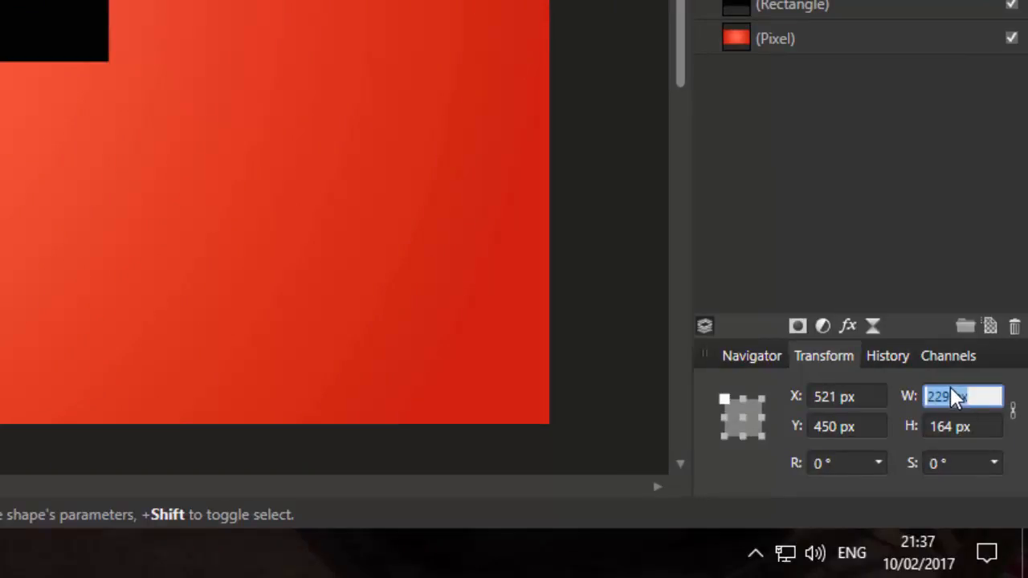
pyautogui.write('310')
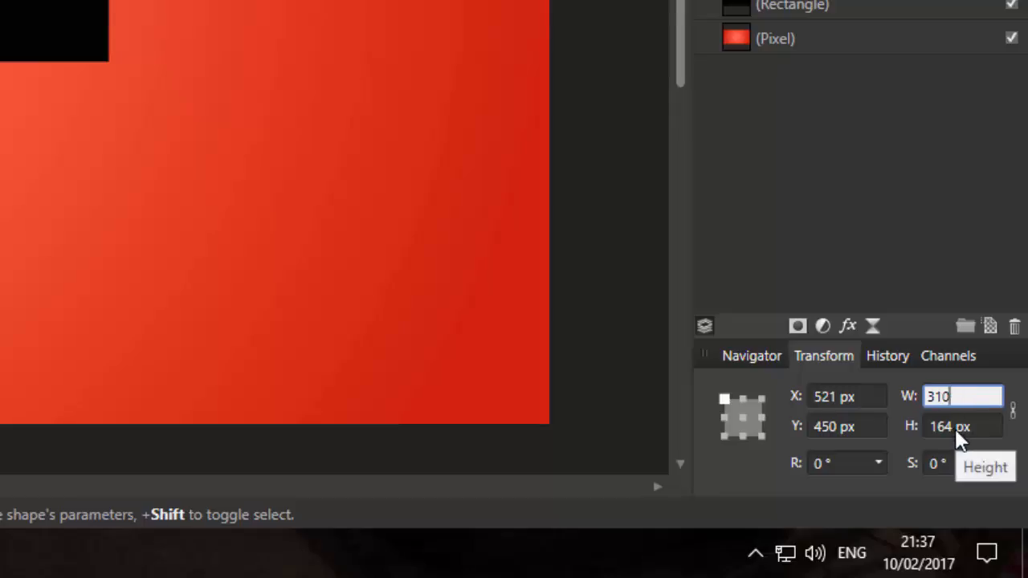
pyautogui.click(956, 431)
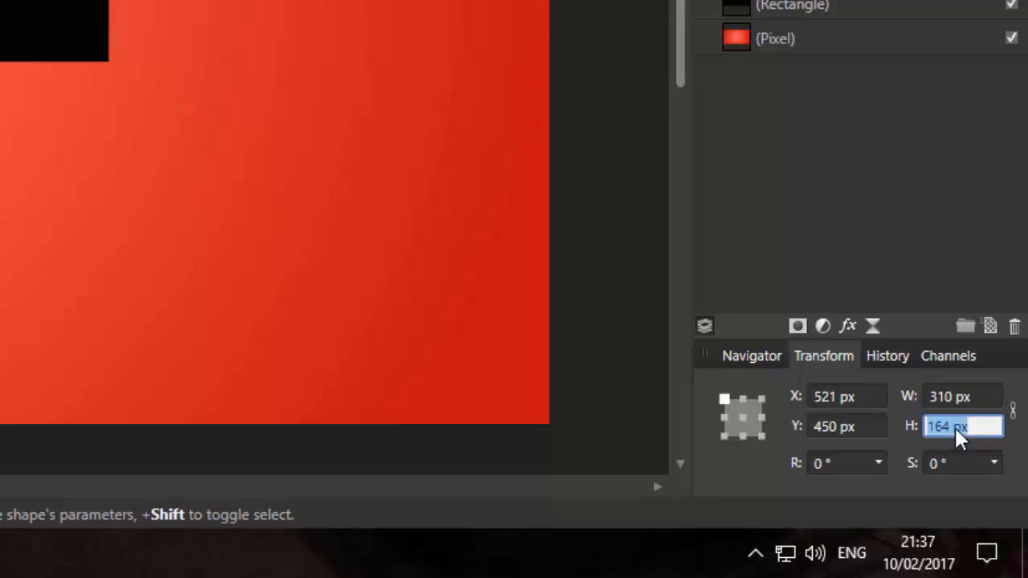
pyautogui.write('200')
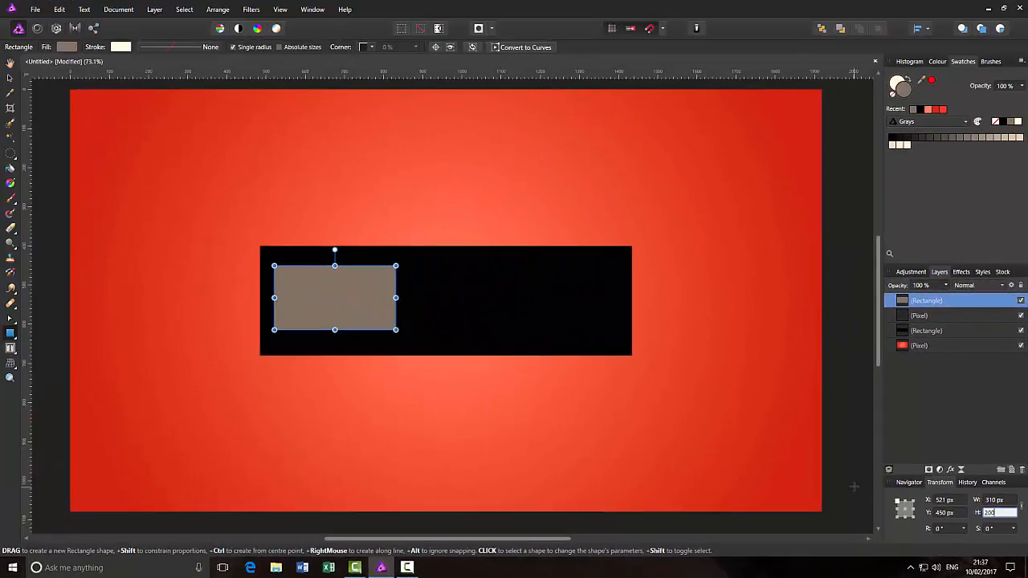
pyautogui.press('Return')
pyautogui.click(854, 482)
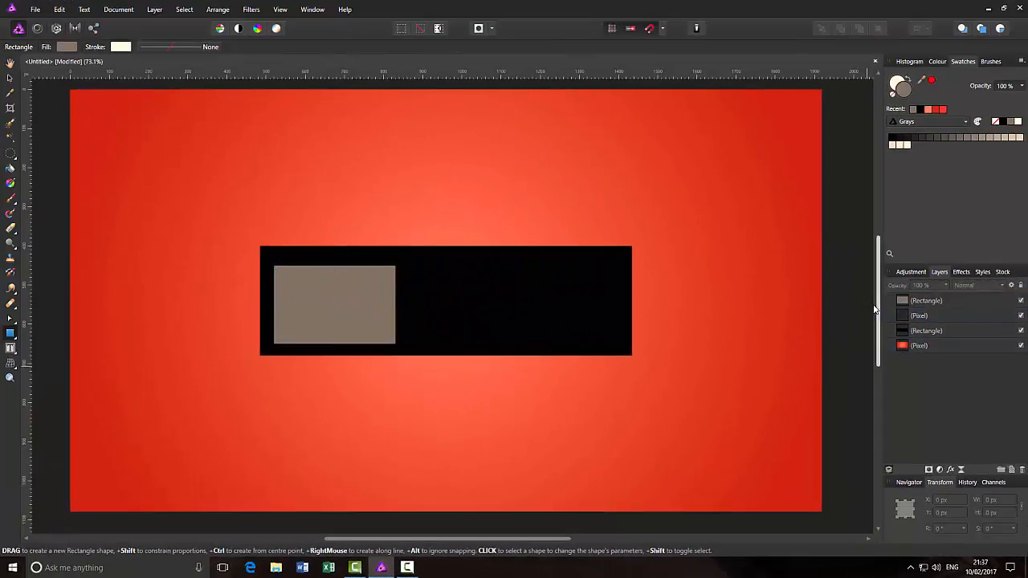
# Align the grey rectangle vertically to the middle of the canvas.
pyautogui.click(987, 303)
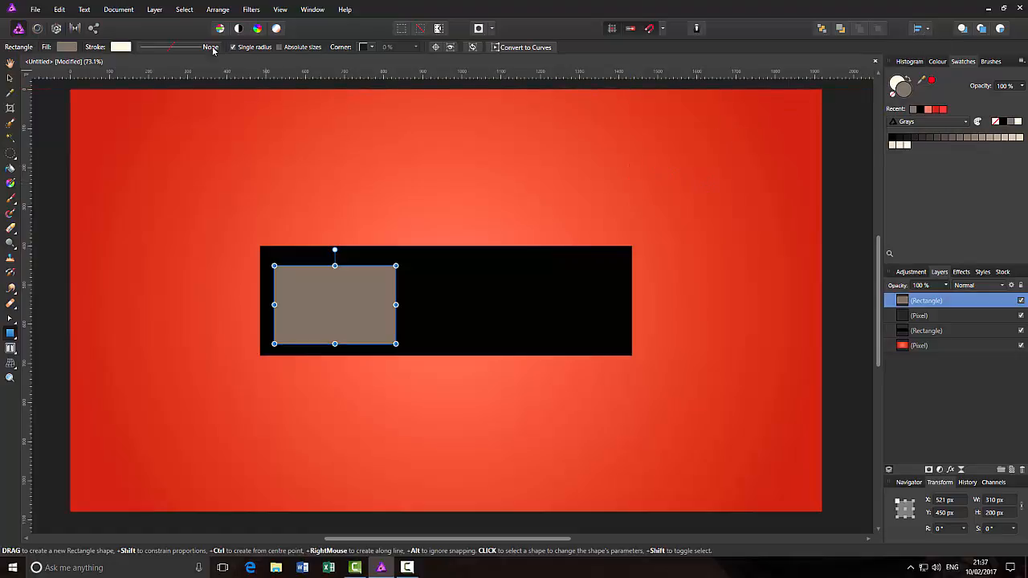
pyautogui.click(218, 10)
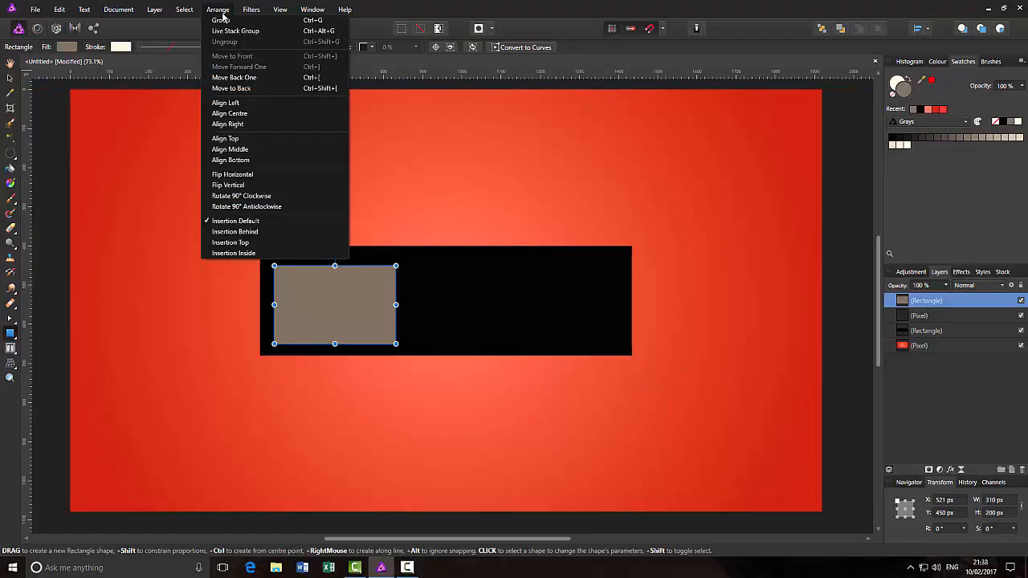
pyautogui.click(236, 151)
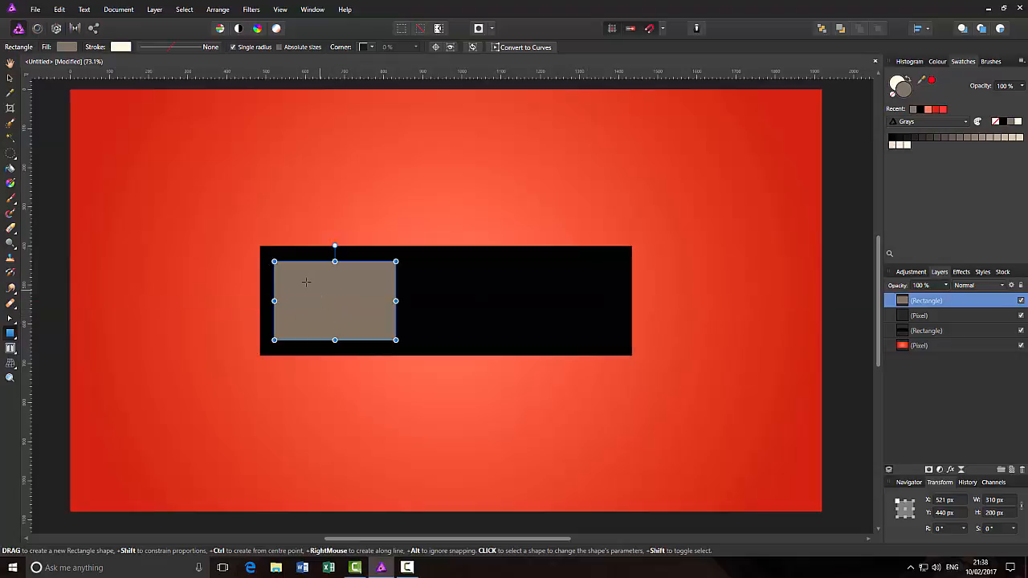
# Duplicate the grey rectangle near the right end of the black strip and align the copy vertically to the middle.
pyautogui.click(13, 79)
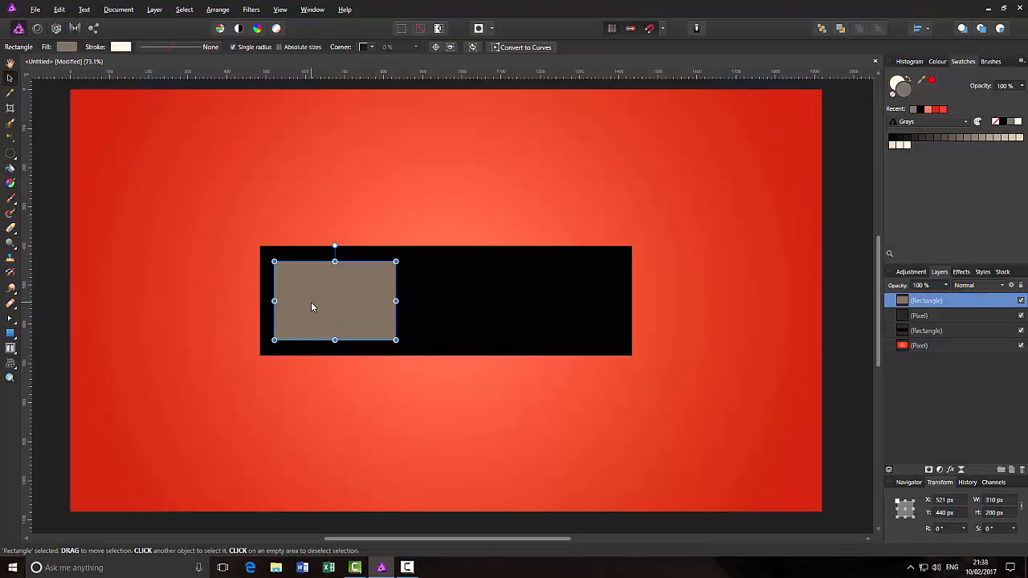
pyautogui.moveTo(315, 308); pyautogui.dragTo(537, 305)
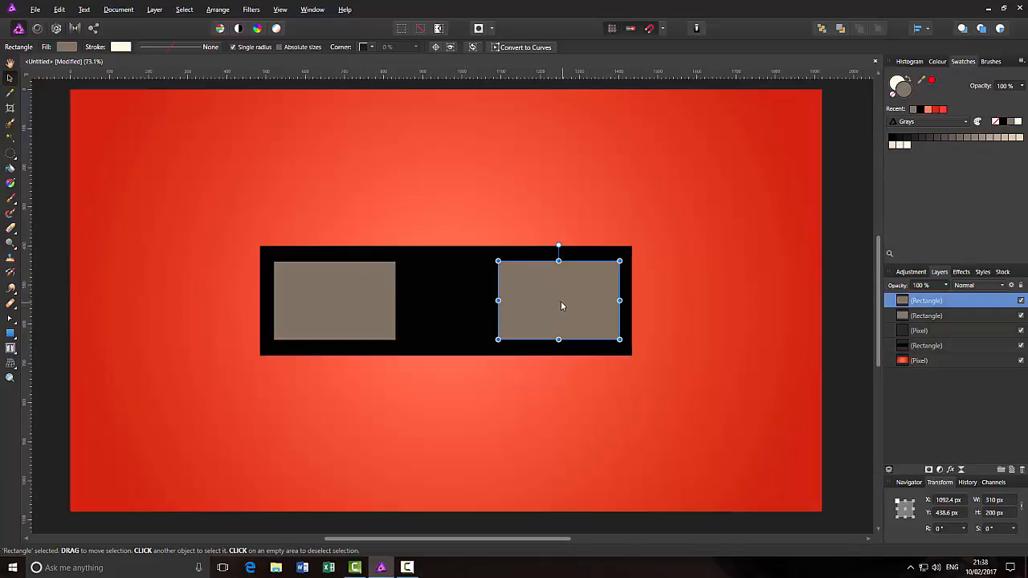
pyautogui.click(218, 9)
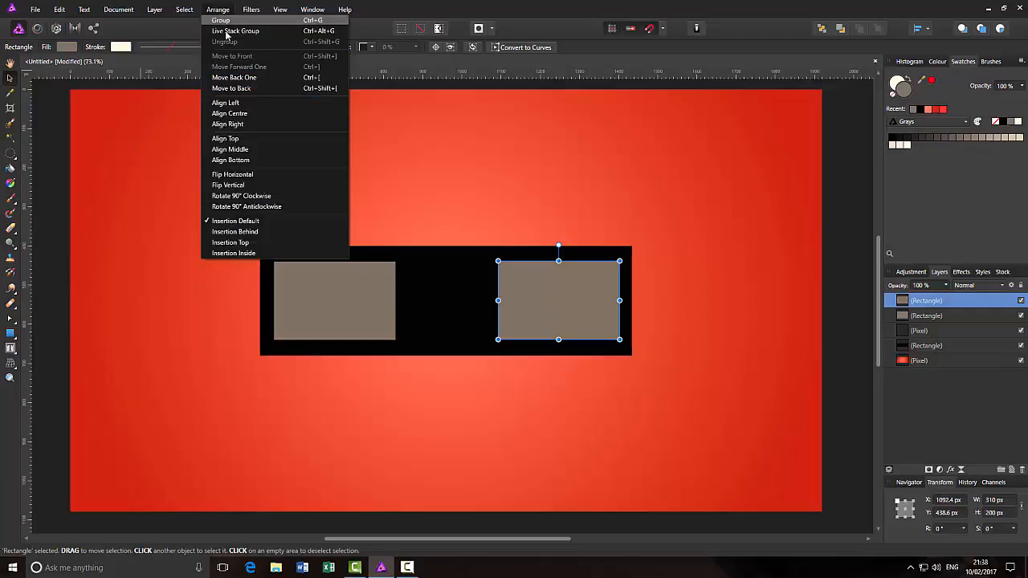
pyautogui.click(241, 150)
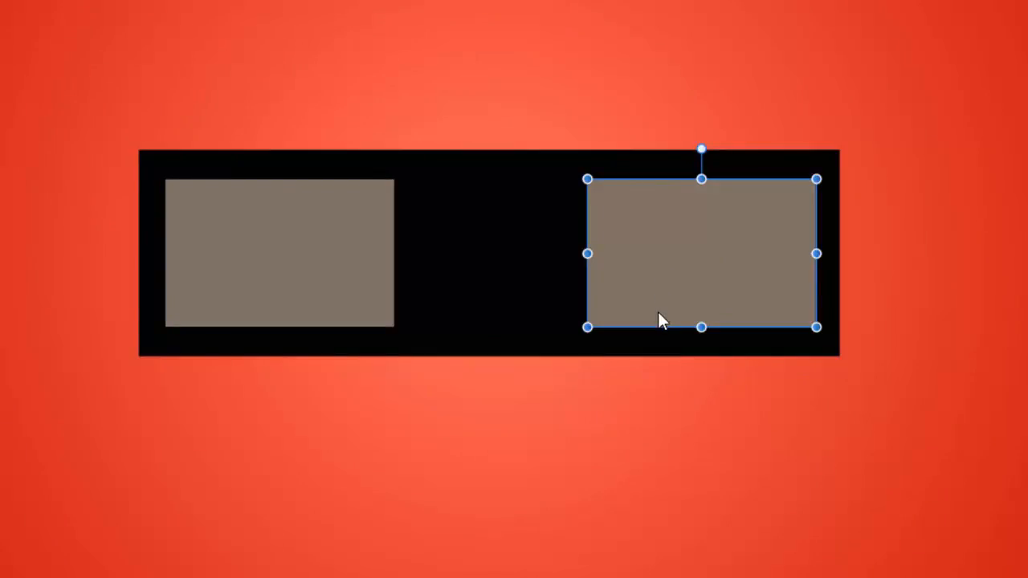
# Move the right grey rectangle horizontally until its outer side is flush with the black strip's right edge.
pyautogui.moveTo(658, 318); pyautogui.dragTo(680, 319)
pyautogui.press('Right')
pyautogui.press('Right')
pyautogui.press('Right')
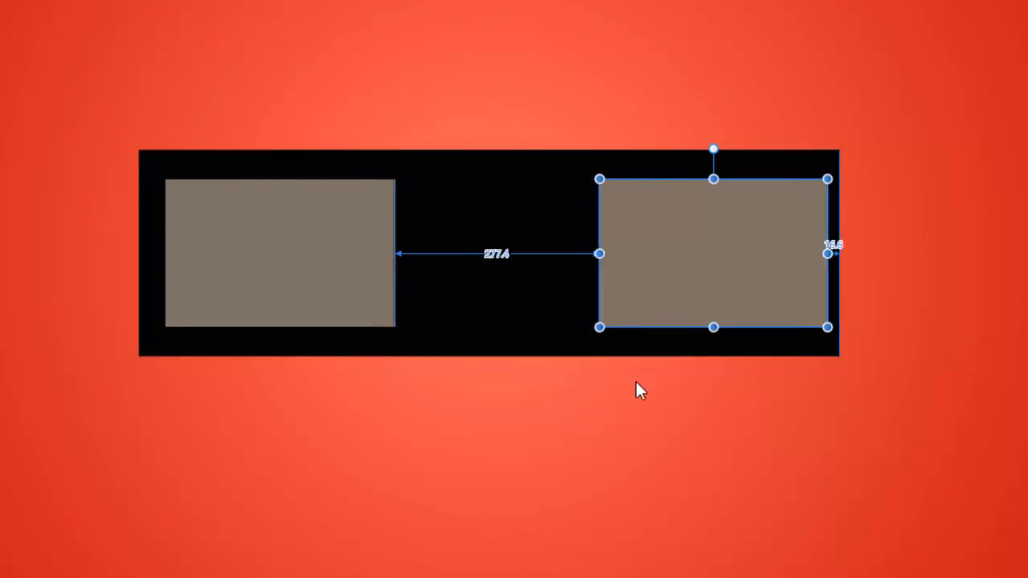
pyautogui.press('Right')
pyautogui.press('Right')
pyautogui.press('Right')
pyautogui.press('Right')
pyautogui.press('Right')
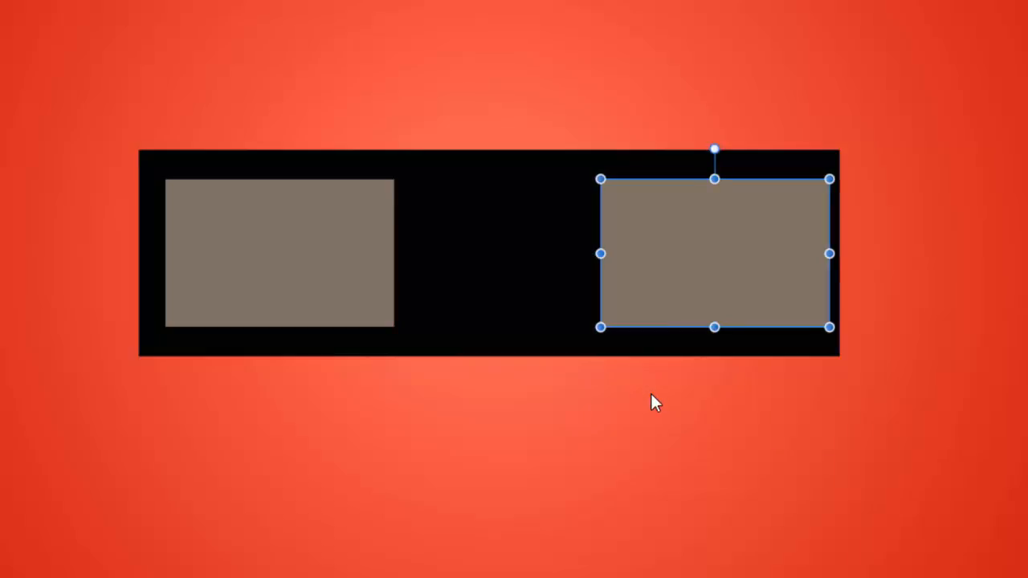
pyautogui.press('Right')
pyautogui.press('Right')
pyautogui.press('Right')
pyautogui.press('Right')
pyautogui.press('Right')
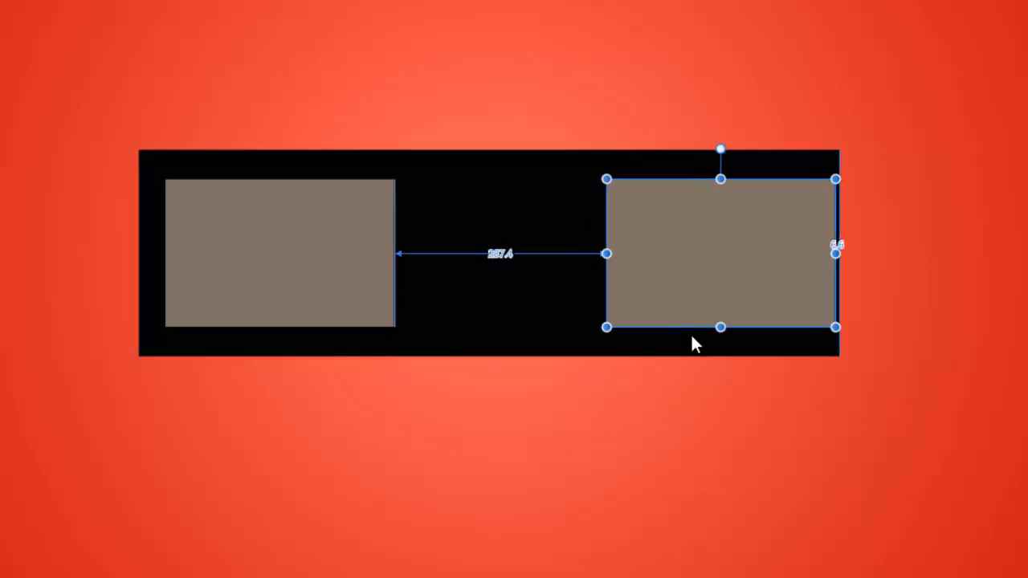
pyautogui.press('Right')
pyautogui.press('Right')
pyautogui.press('Right')
pyautogui.press('Right')
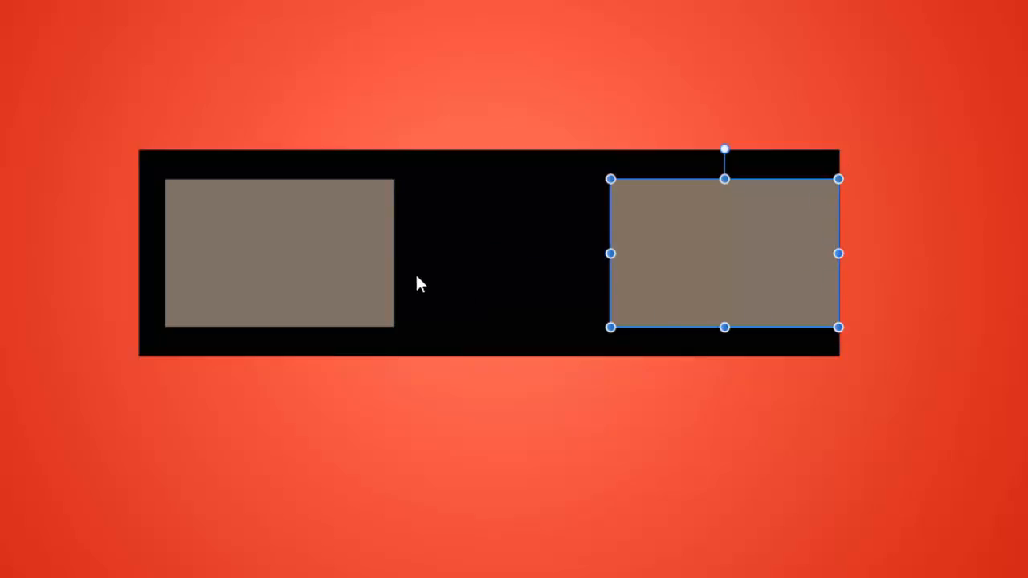
# Move the left grey rectangle horizontally until its outer side is flush with the black strip's left edge, at X 485 px.
pyautogui.click(279, 253)
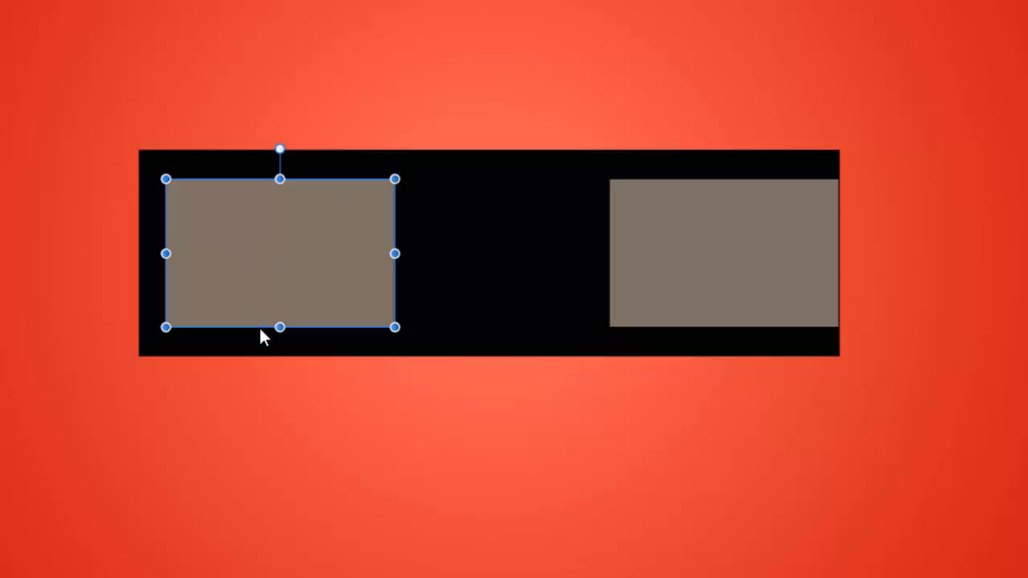
pyautogui.press('Left')
pyautogui.press('Left')
pyautogui.press('Left')
pyautogui.press('Left')
pyautogui.press('Left')
pyautogui.press('Left')
pyautogui.press('Left')
pyautogui.press('Left')
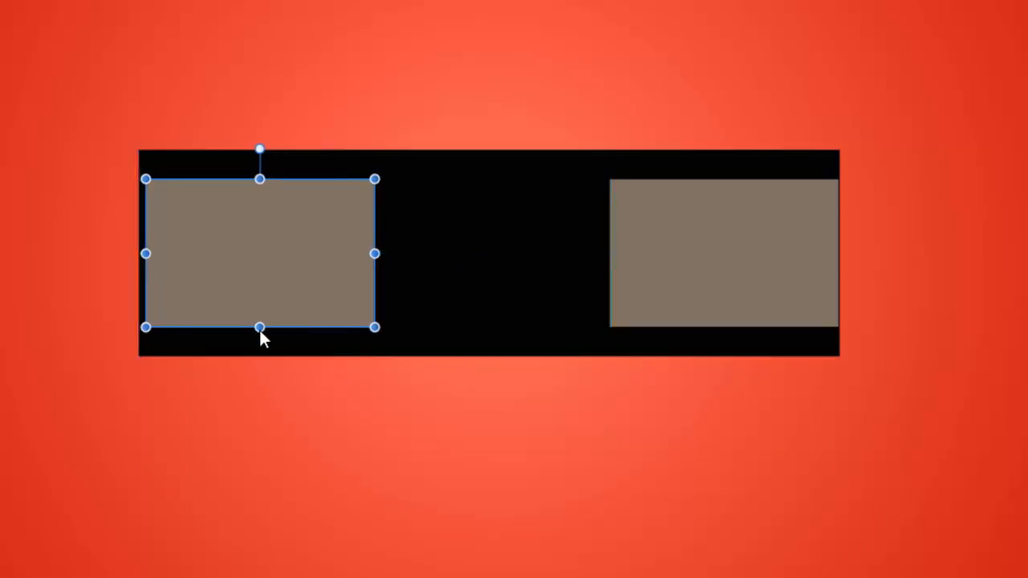
pyautogui.press('Left')
pyautogui.press('Left')
pyautogui.press('Left')
pyautogui.press('Left')
pyautogui.press('Left')
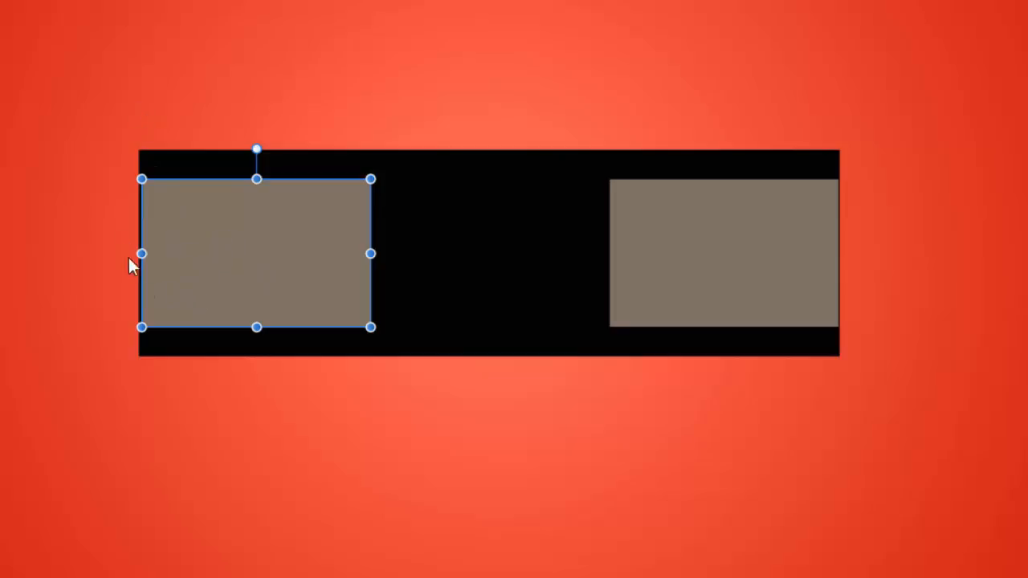
pyautogui.press('Left')
pyautogui.press('Left')
pyautogui.press('Left')
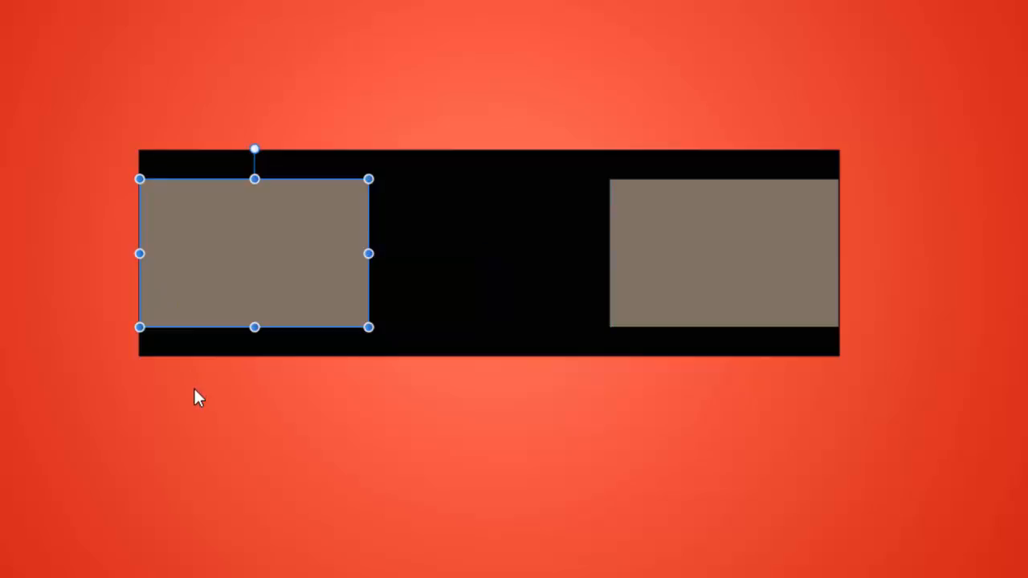
pyautogui.press('Left')
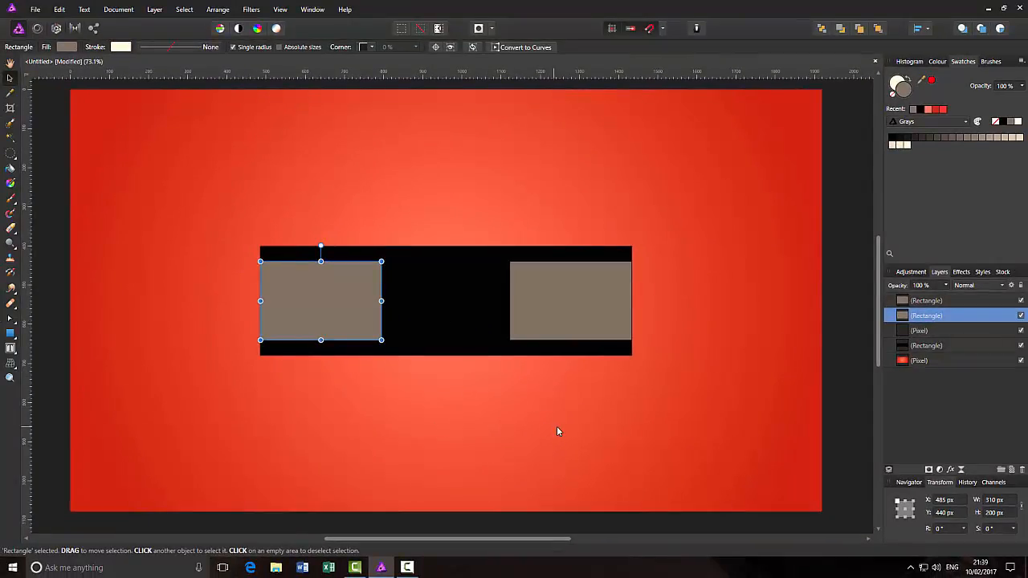
pyautogui.click(557, 429)
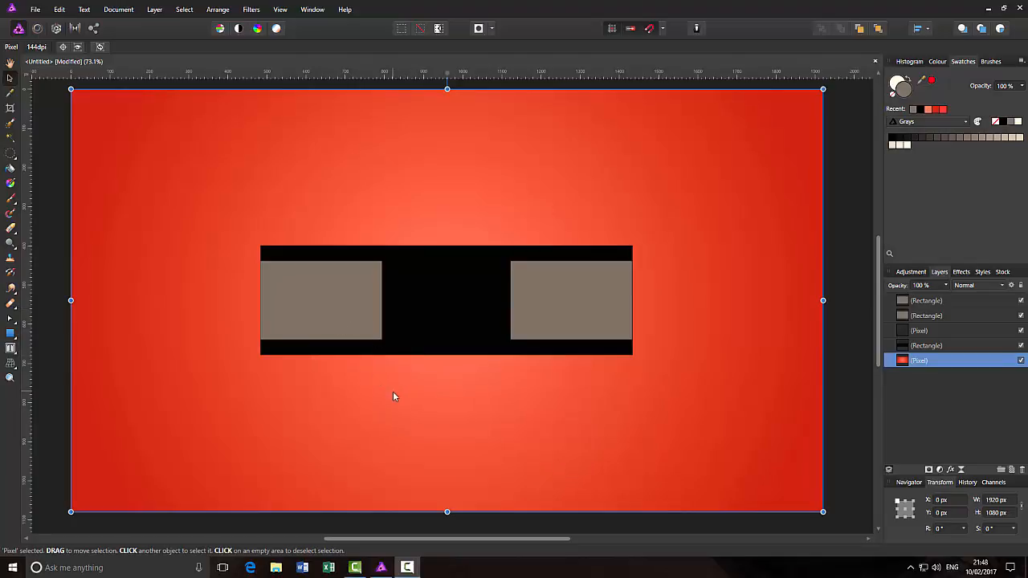
# Offset the left grey rectangle 5 px inward from the strip's left edge by adding 5 to its X position.
pyautogui.click(329, 307)
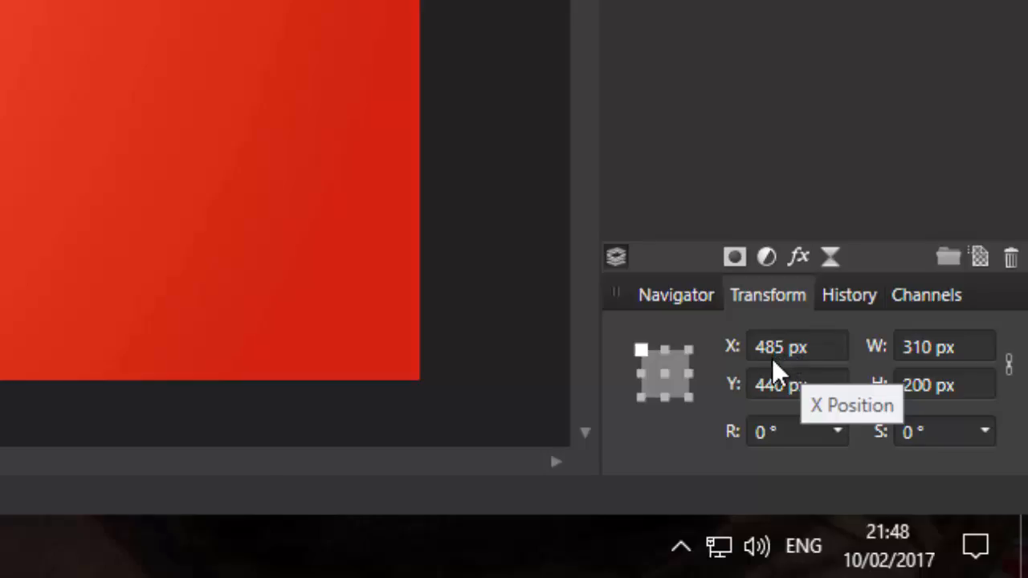
pyautogui.click(818, 348)
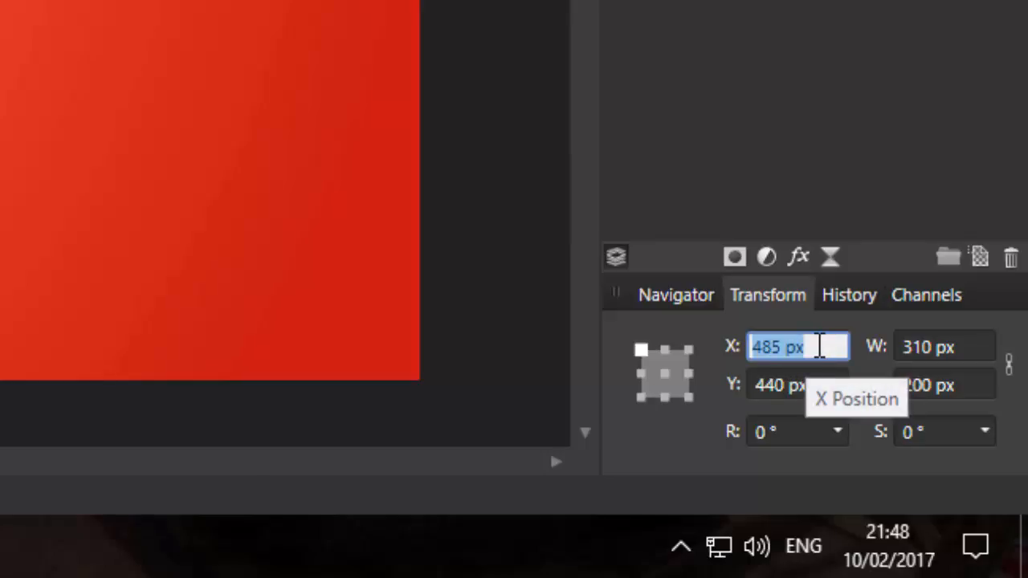
pyautogui.click(814, 347)
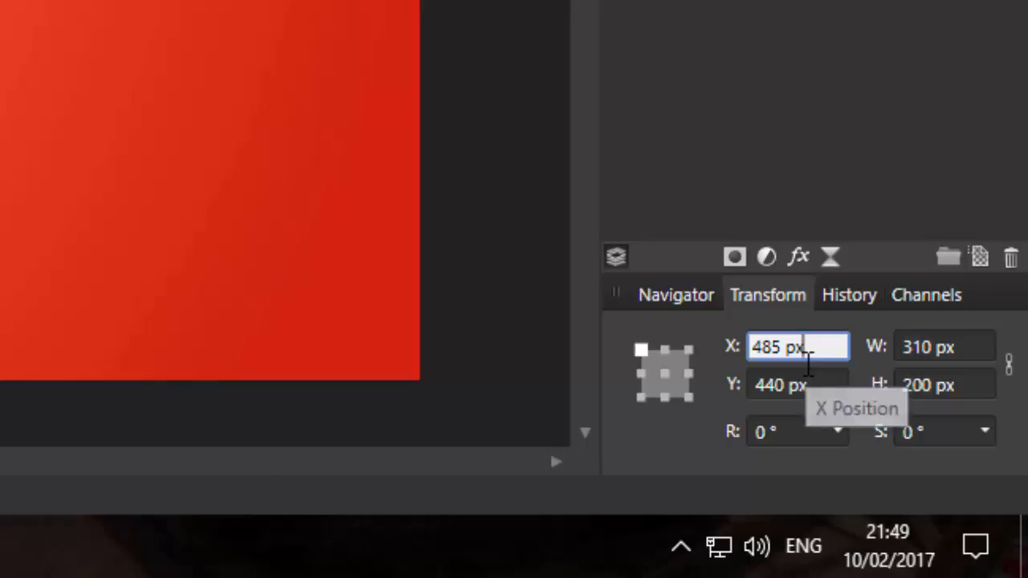
pyautogui.write('+5')
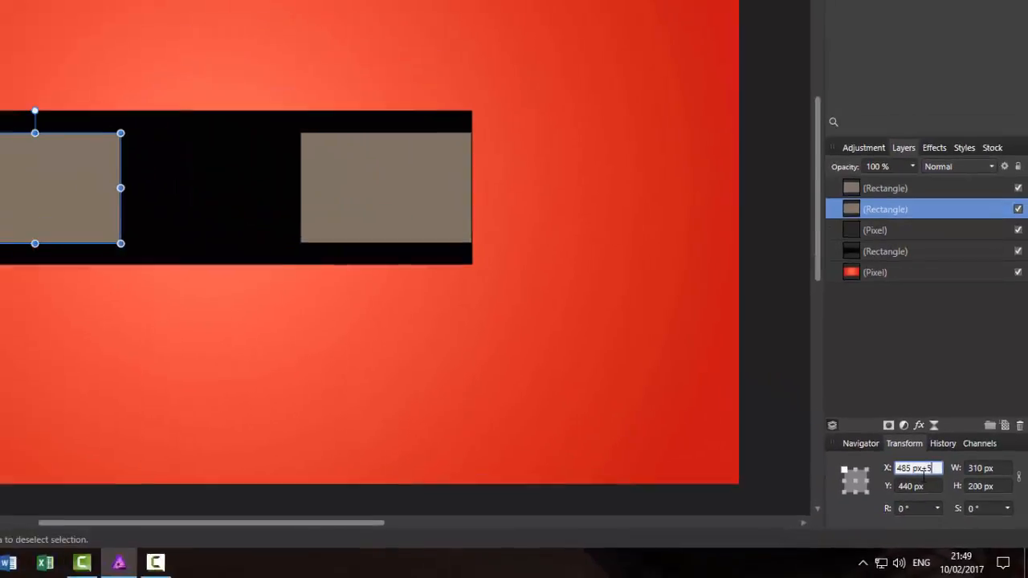
pyautogui.press('Return')
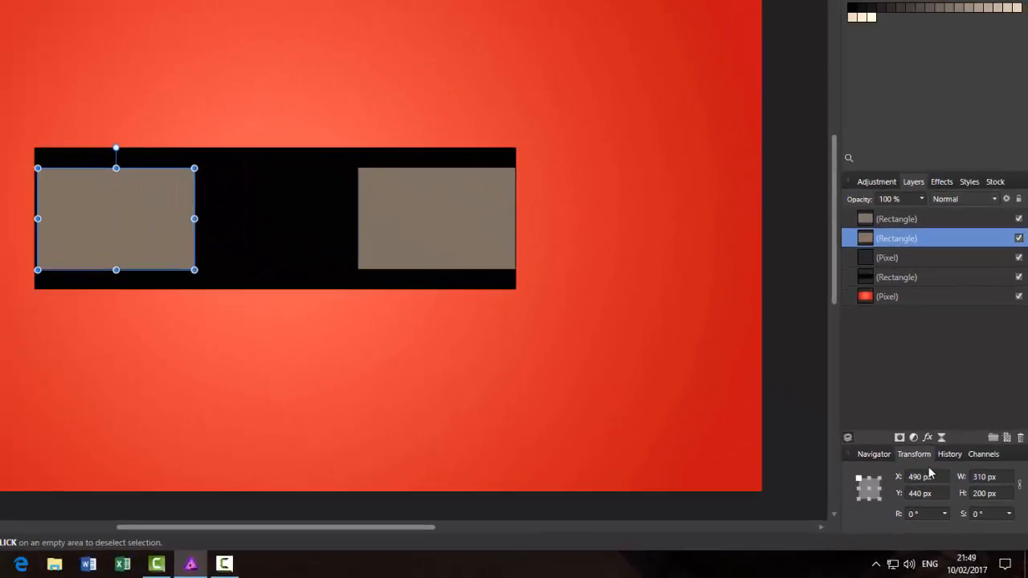
# Offset the right grey rectangle 5 px inward from the strip's right edge by subtracting 5 from its X position.
pyautogui.click(454, 214)
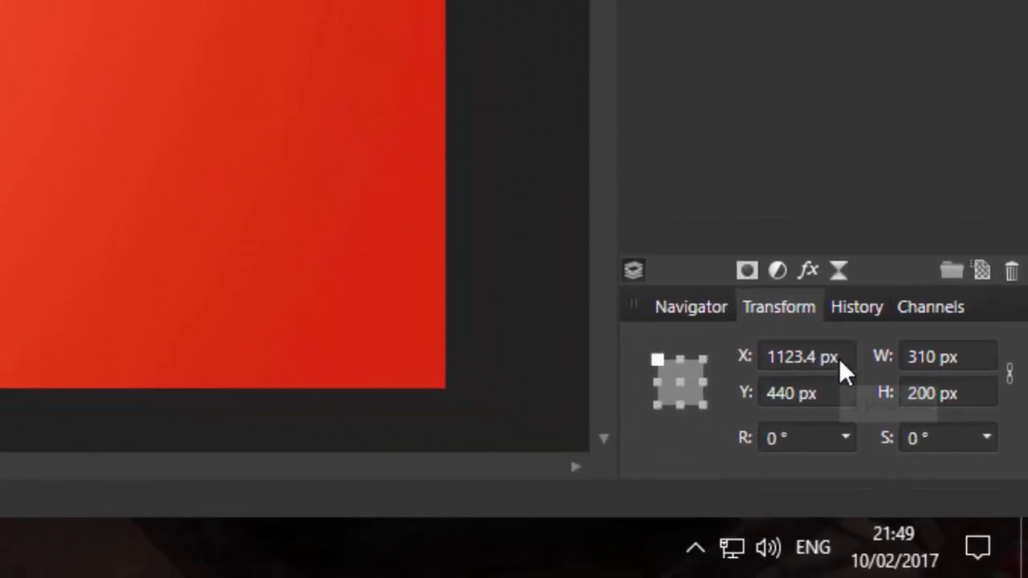
pyautogui.click(836, 356)
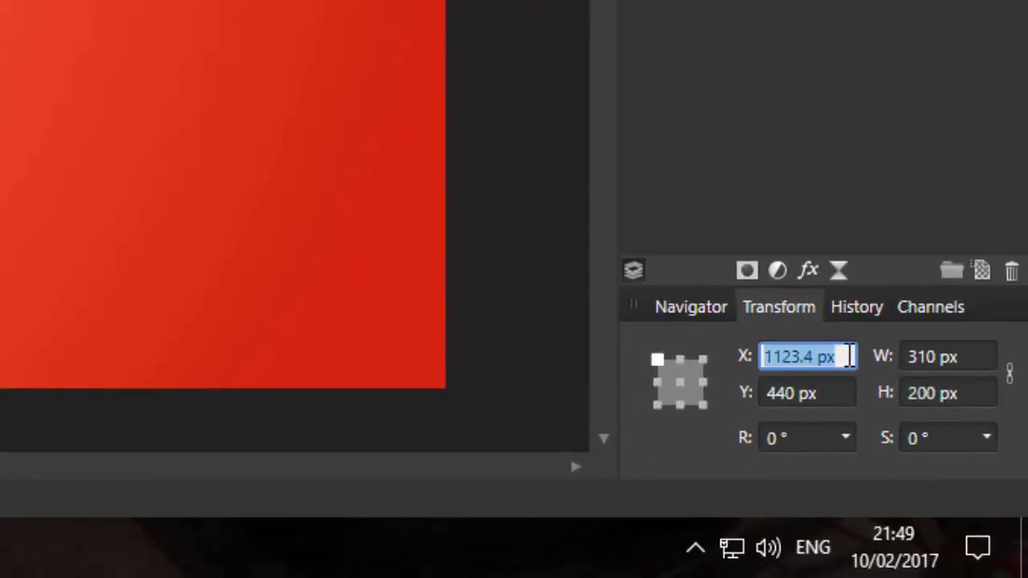
pyautogui.click(846, 356)
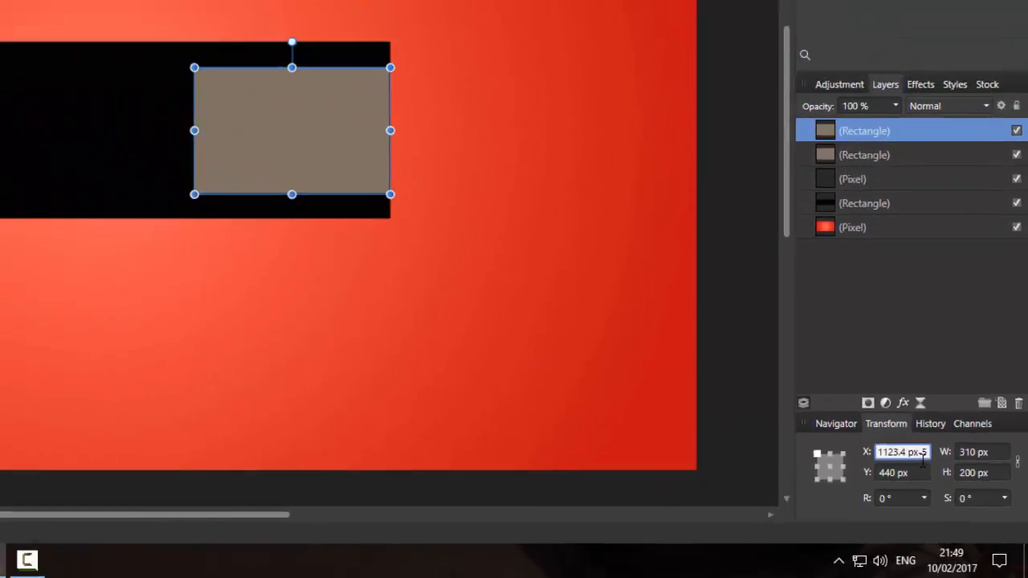
pyautogui.write('-5')
pyautogui.press('Return')
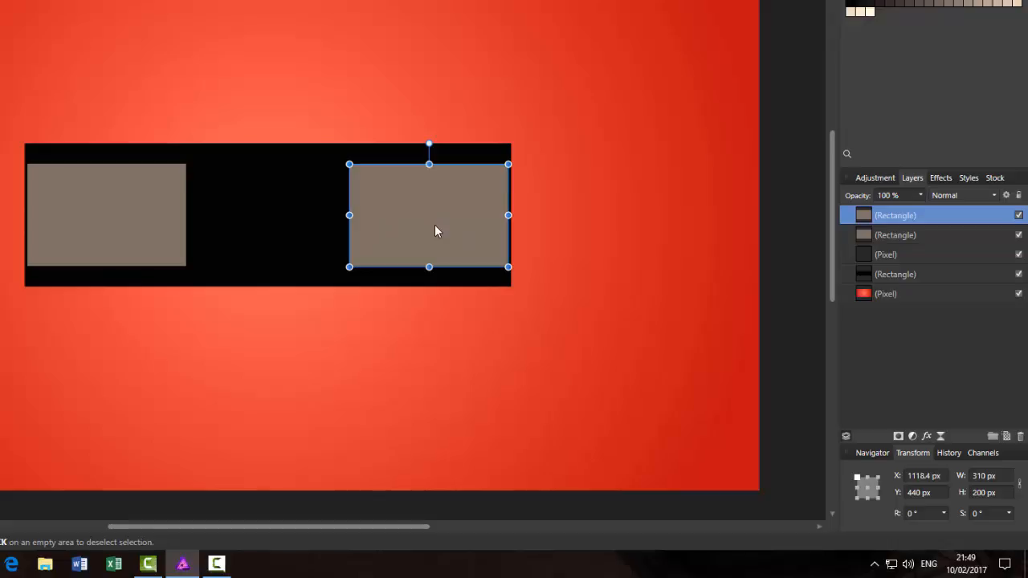
# Duplicate the right grey rectangle into the gap between the two frames and align the copy to the centre and middle.
pyautogui.moveTo(434, 230); pyautogui.dragTo(275, 228)
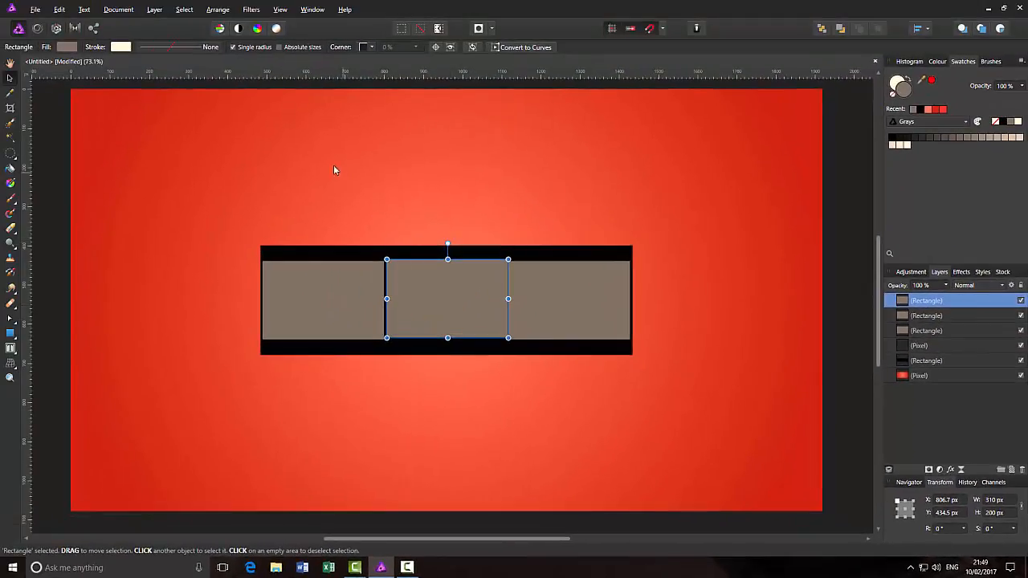
pyautogui.click(217, 12)
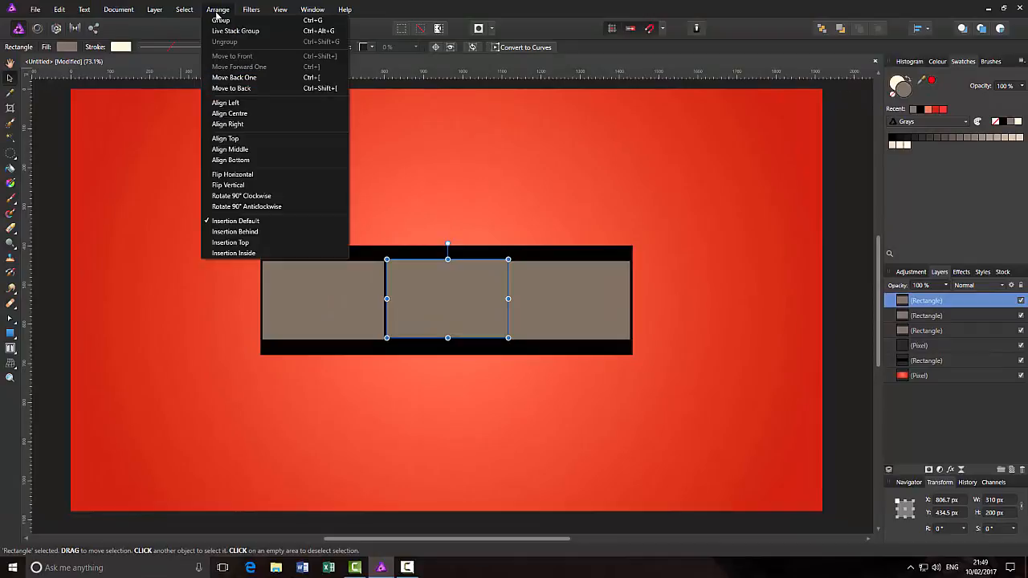
pyautogui.click(228, 116)
pyautogui.click(217, 10)
pyautogui.click(228, 150)
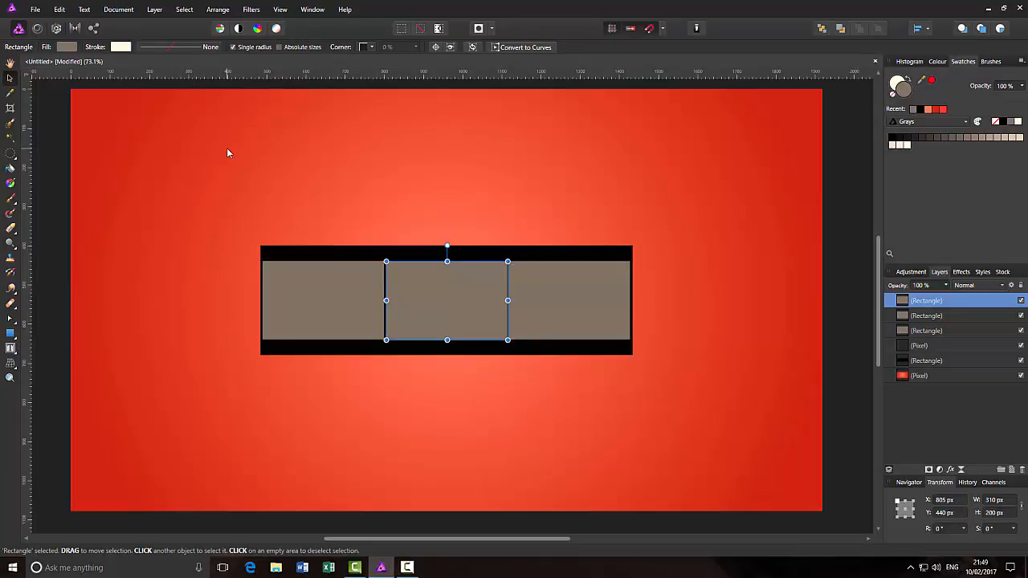
pyautogui.click(839, 396)
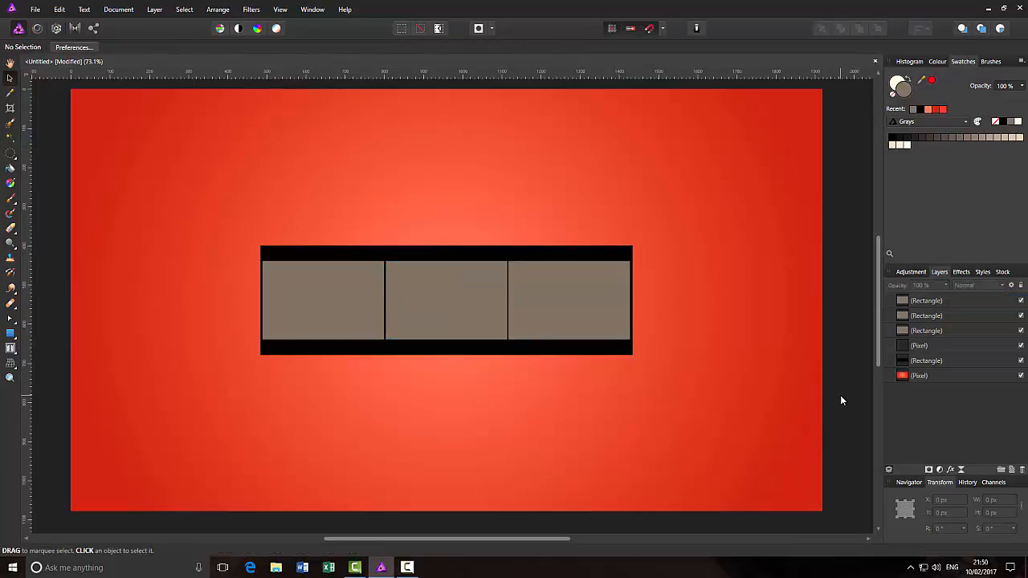
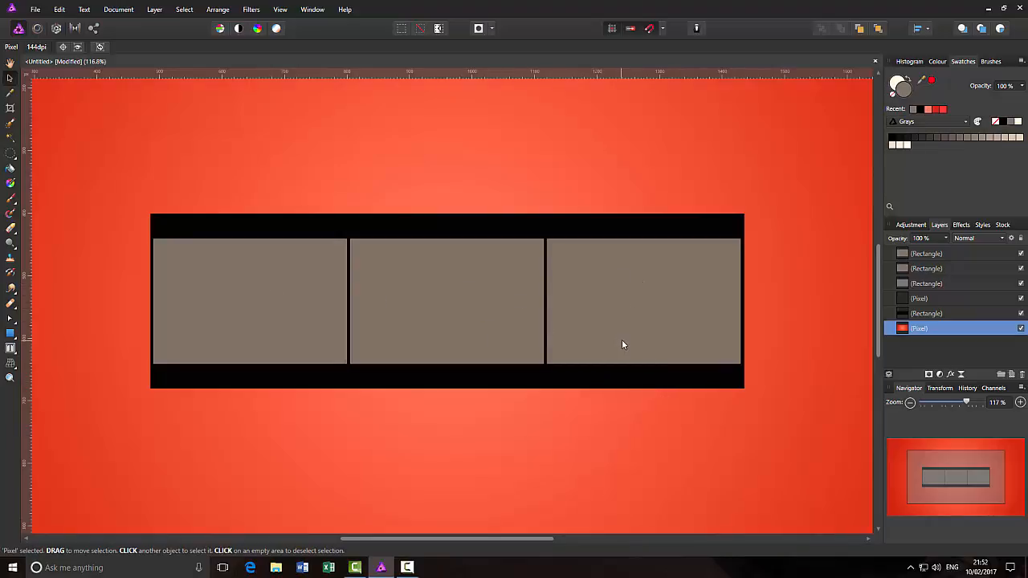
# Select the black strip and all three grey rectangles and subtract the rectangles from the strip to cut out three frame openings.
pyautogui.click(963, 314)
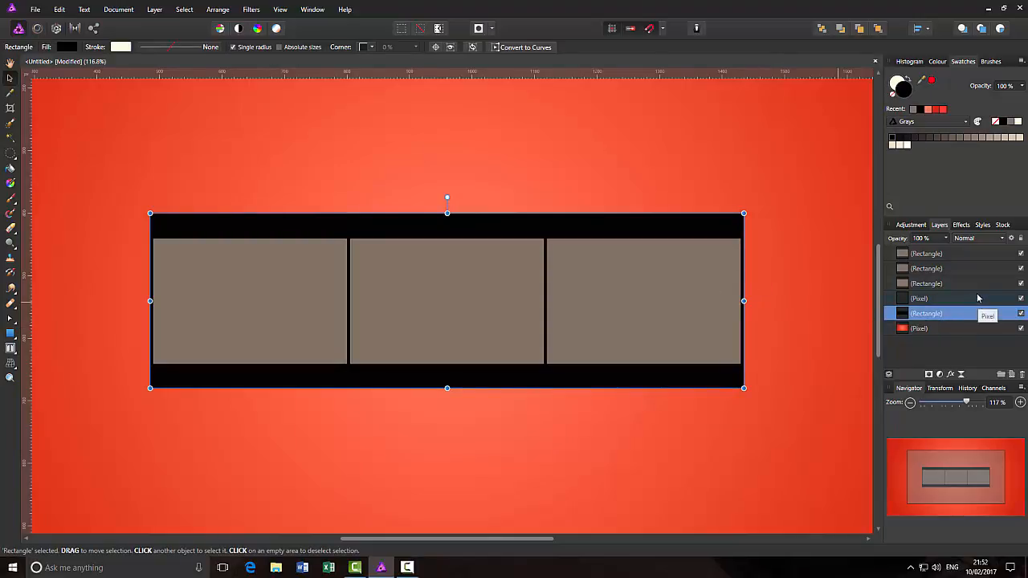
pyautogui.keyDown('ctrl'); pyautogui.click(975, 284); pyautogui.keyUp('ctrl')
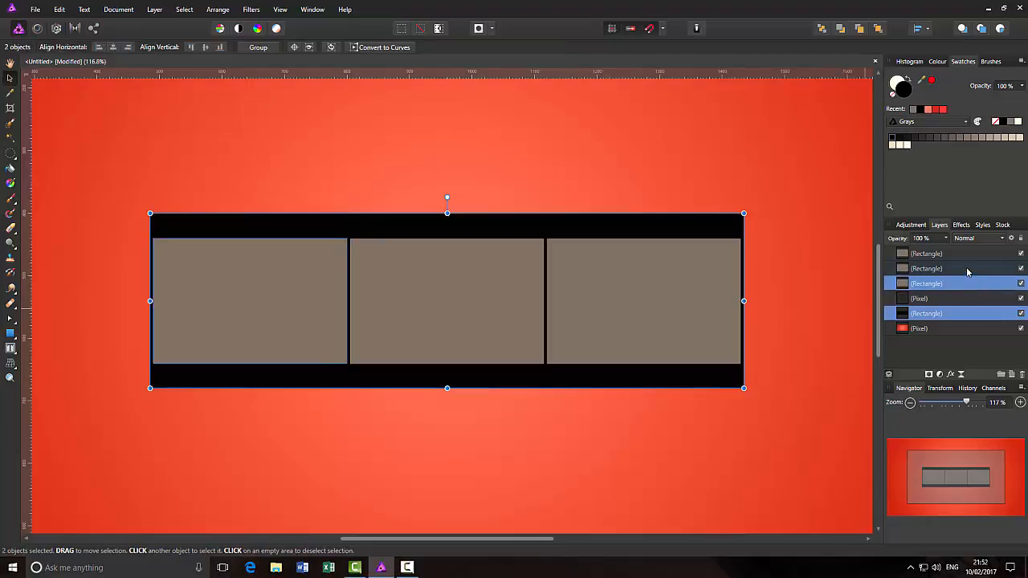
pyautogui.keyDown('ctrl'); pyautogui.click(967, 270); pyautogui.keyUp('ctrl')
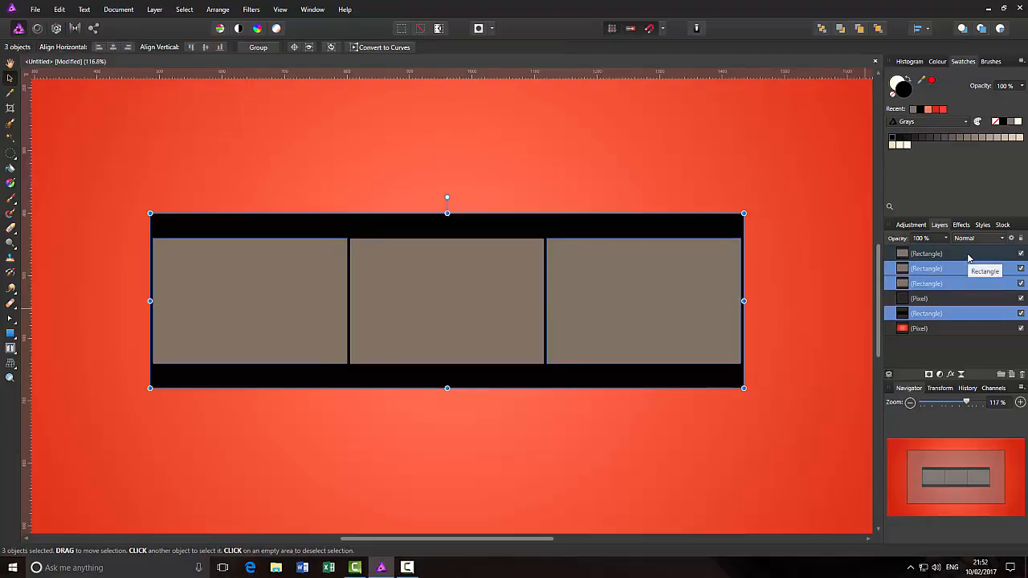
pyautogui.keyDown('ctrl'); pyautogui.click(968, 255); pyautogui.keyUp('ctrl')
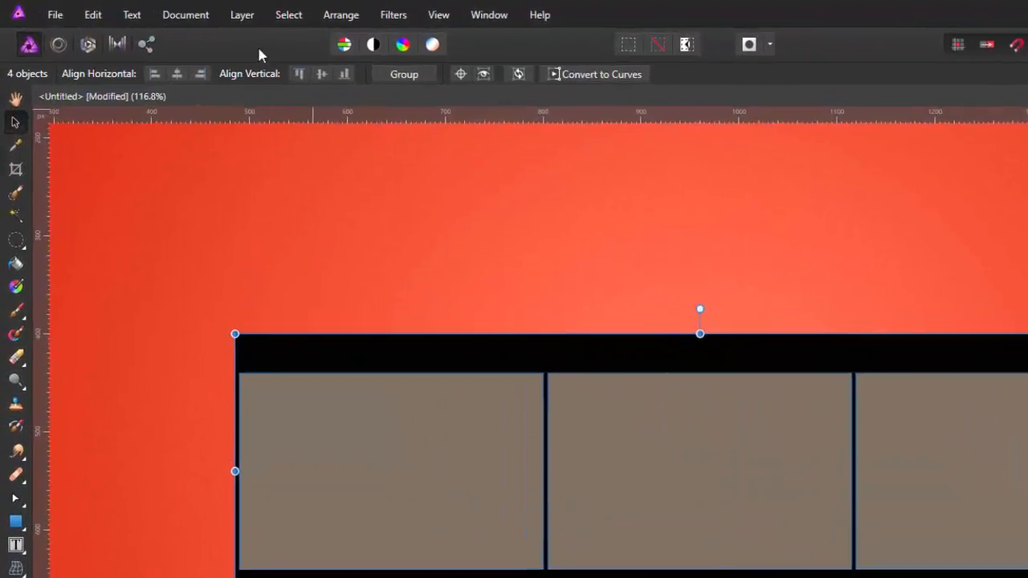
pyautogui.click(243, 17)
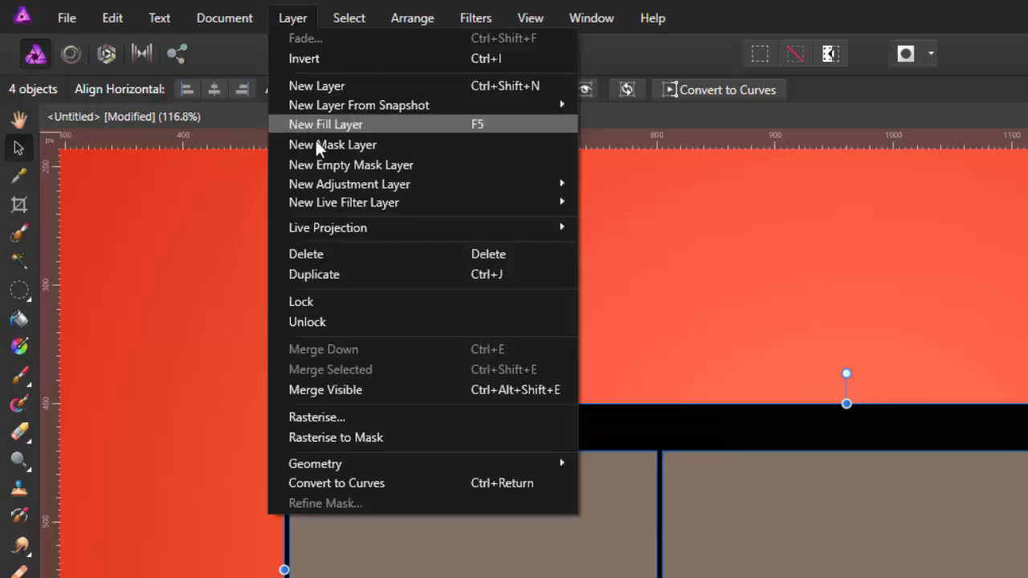
pyautogui.moveTo(382, 467)
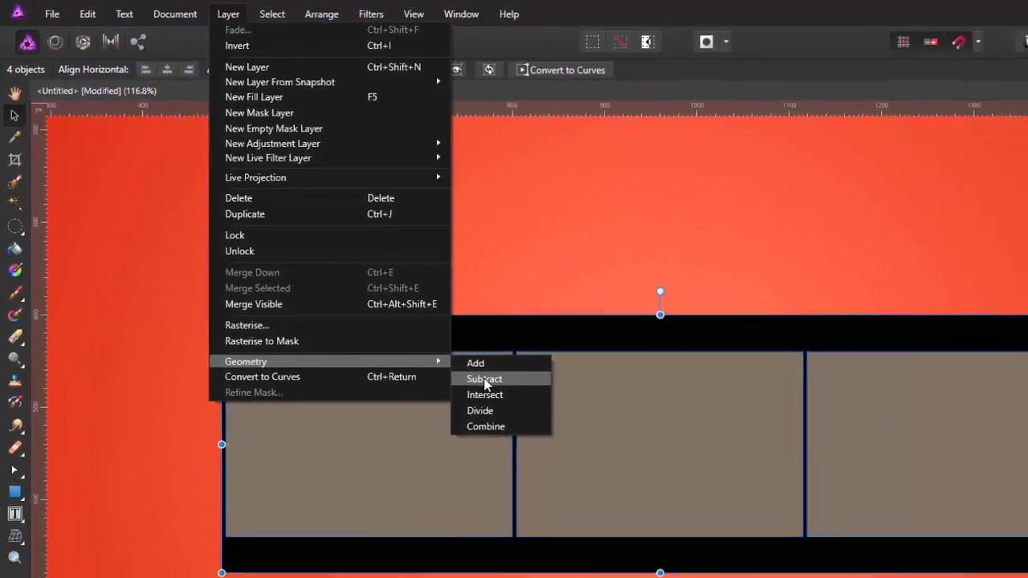
pyautogui.click(621, 485)
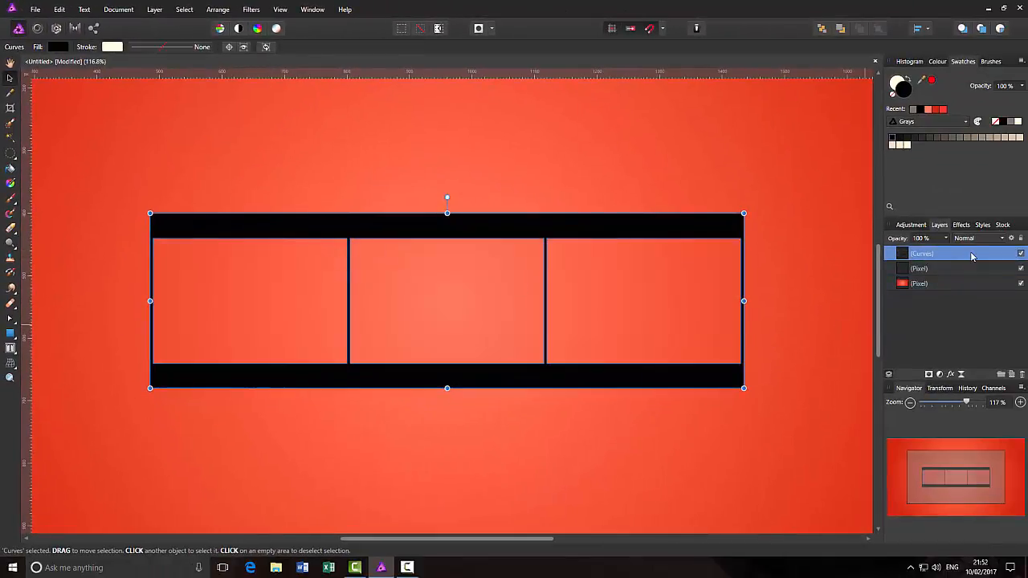
pyautogui.click(836, 326)
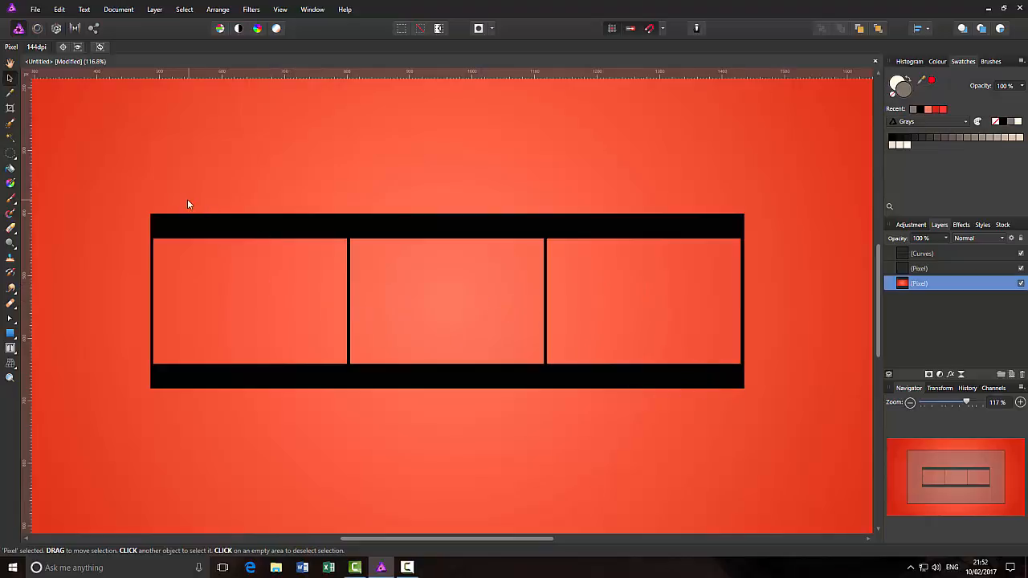
# Draw a double star beneath the film strip layer, move it into the rightmost frame opening as a test, and delete it.
pyautogui.click(954, 270)
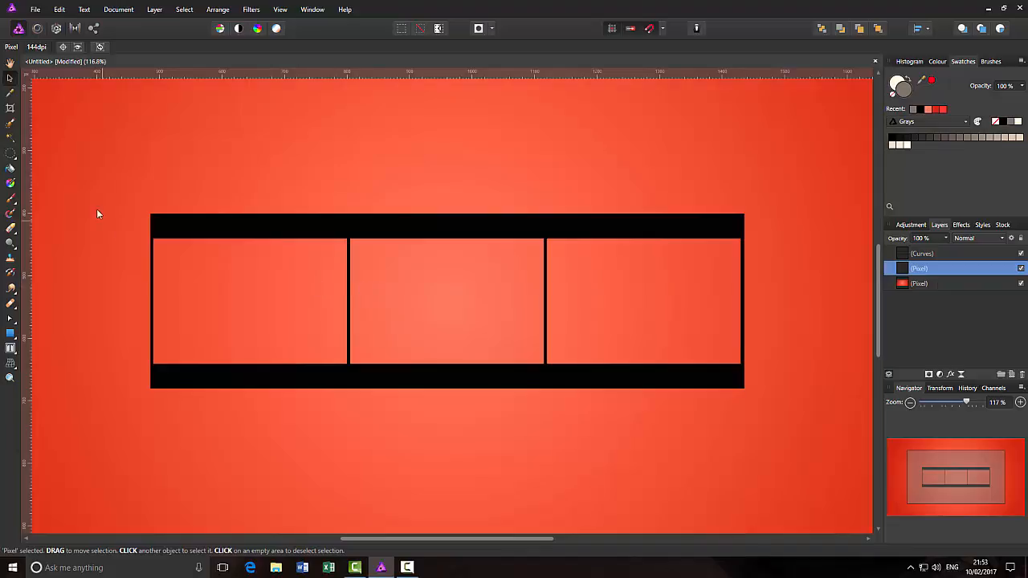
pyautogui.click(11, 336)
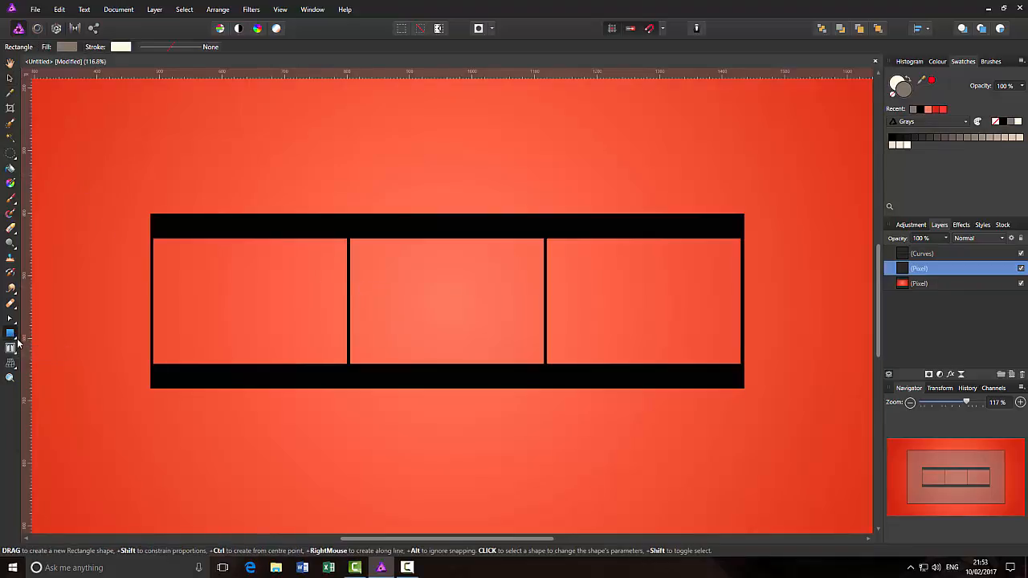
pyautogui.click(16, 337)
pyautogui.click(63, 164)
pyautogui.moveTo(178, 134); pyautogui.dragTo(267, 194)
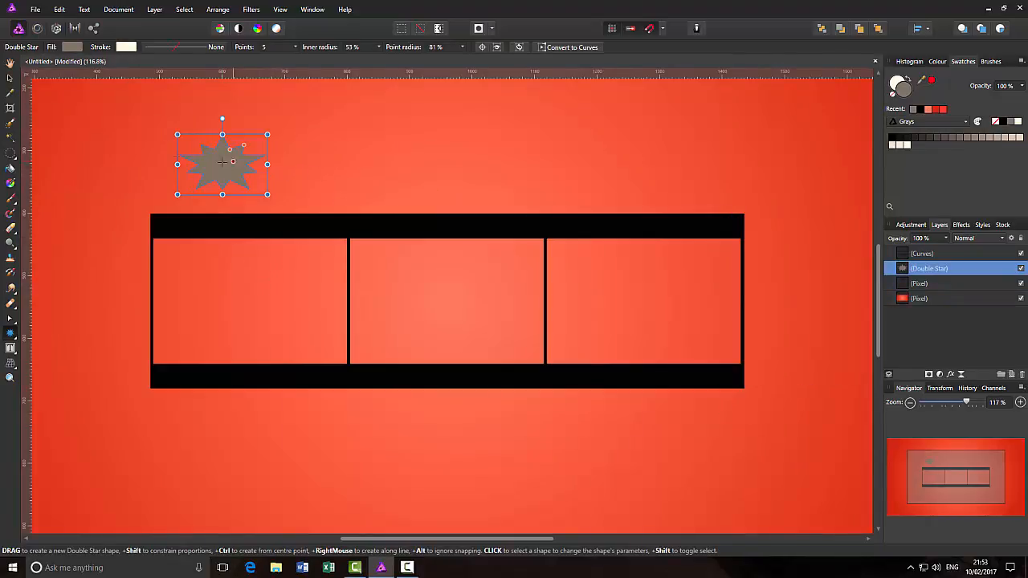
pyautogui.click(9, 77)
pyautogui.moveTo(207, 165); pyautogui.dragTo(655, 298)
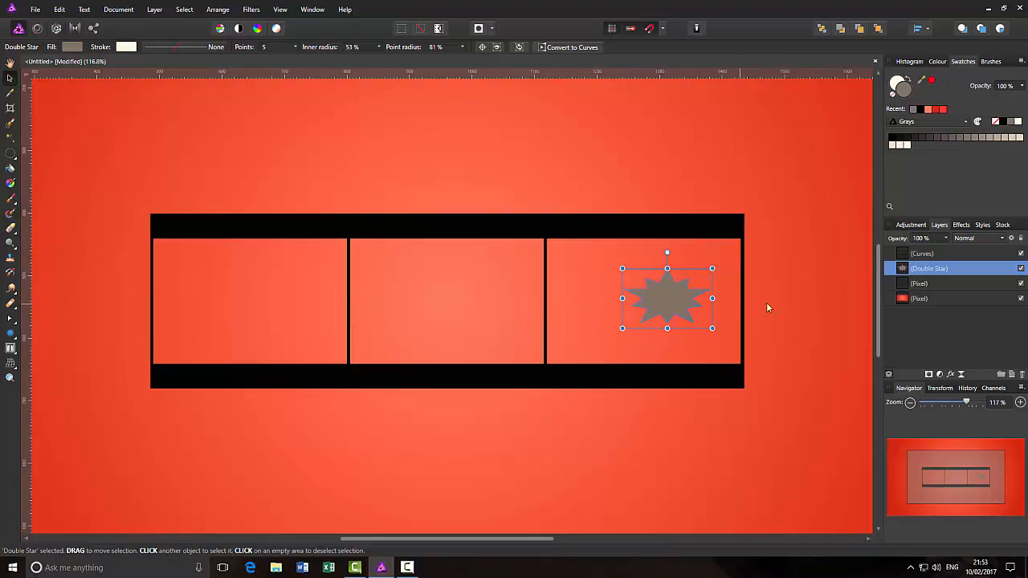
pyautogui.rightClick(939, 271)
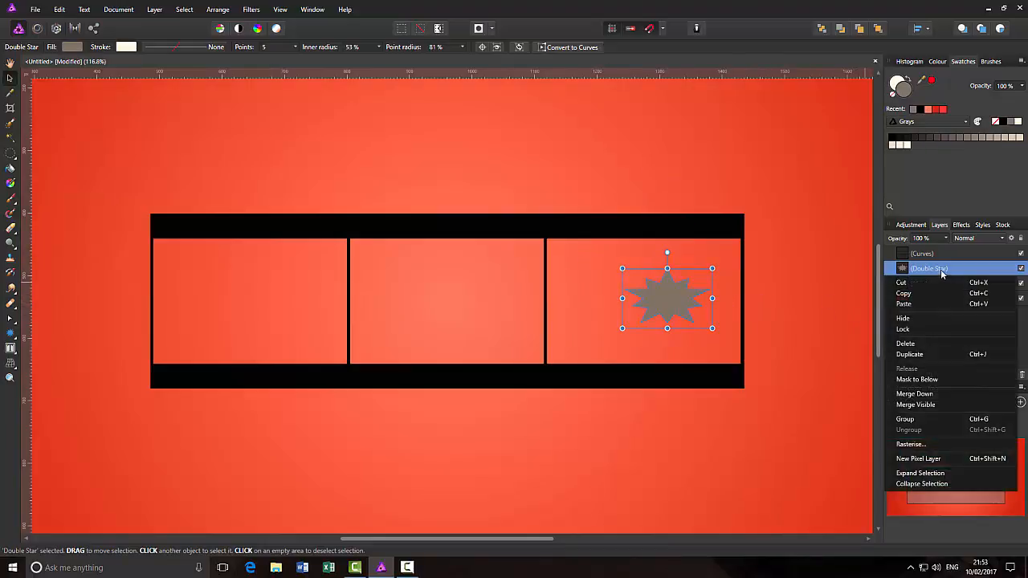
pyautogui.click(913, 344)
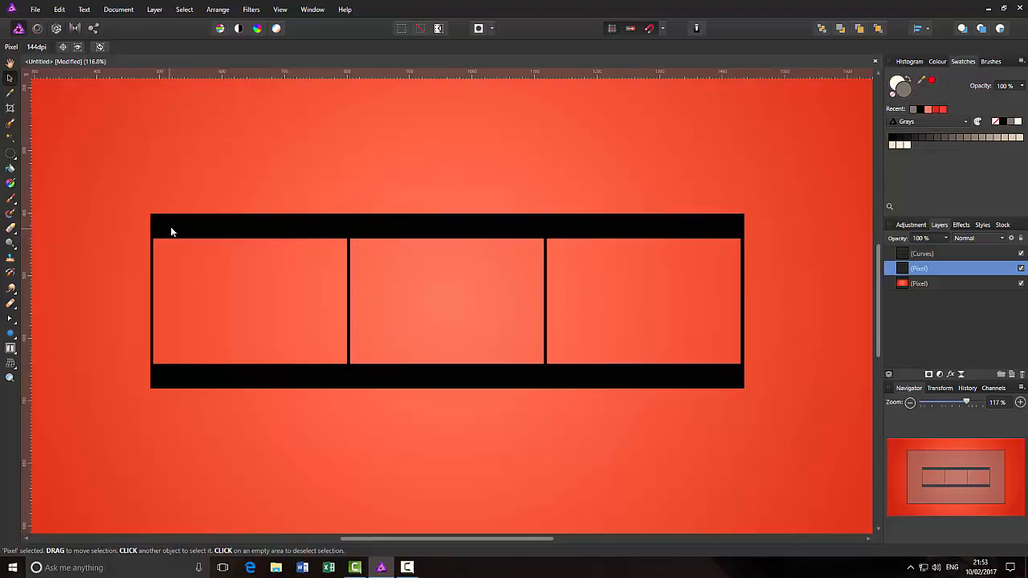
# Place a horizontal guide across the film strip just below its upper edge.
pyautogui.click(956, 253)
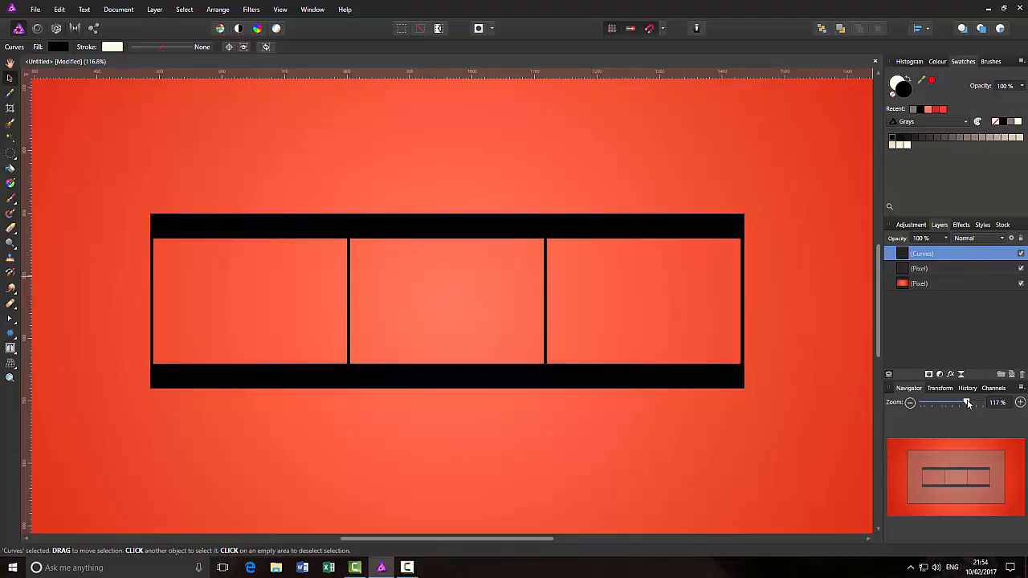
pyautogui.moveTo(966, 402); pyautogui.dragTo(969, 402)
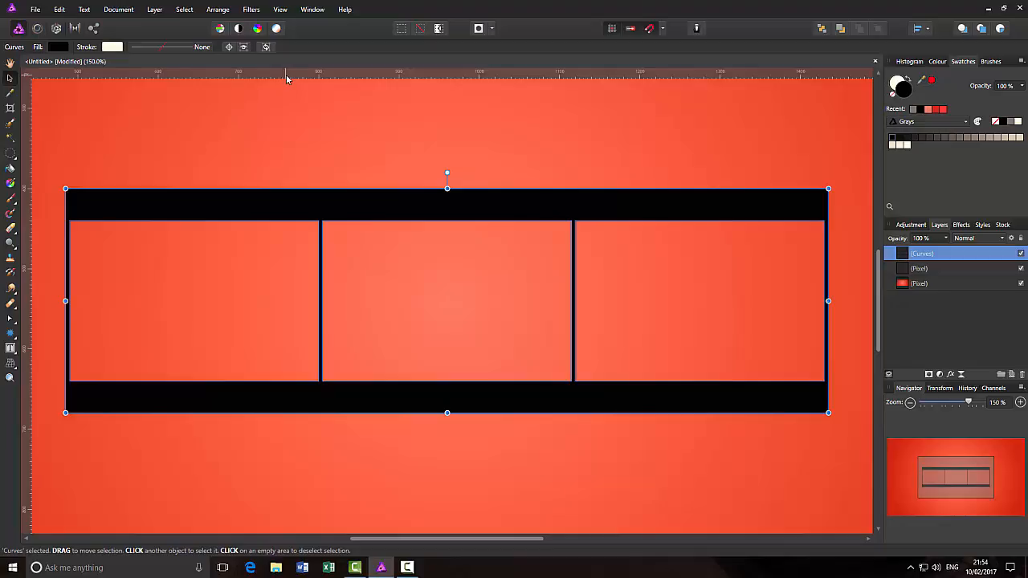
pyautogui.moveTo(287, 77); pyautogui.dragTo(283, 194)
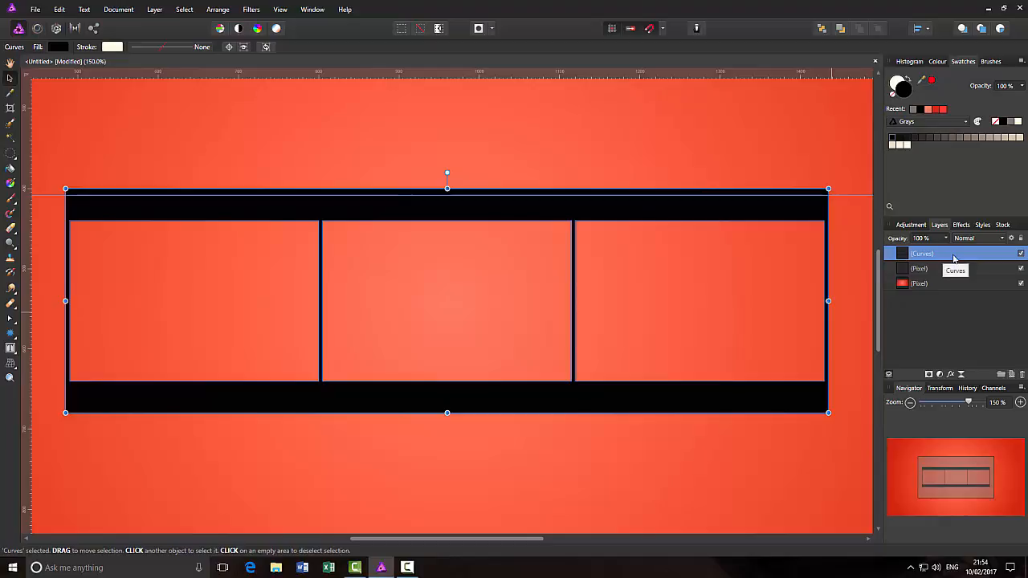
# Add a new pixel layer and draw a rounded rectangle about 24 × 24 px below the guide at the strip's upper-left corner.
pyautogui.click(1011, 374)
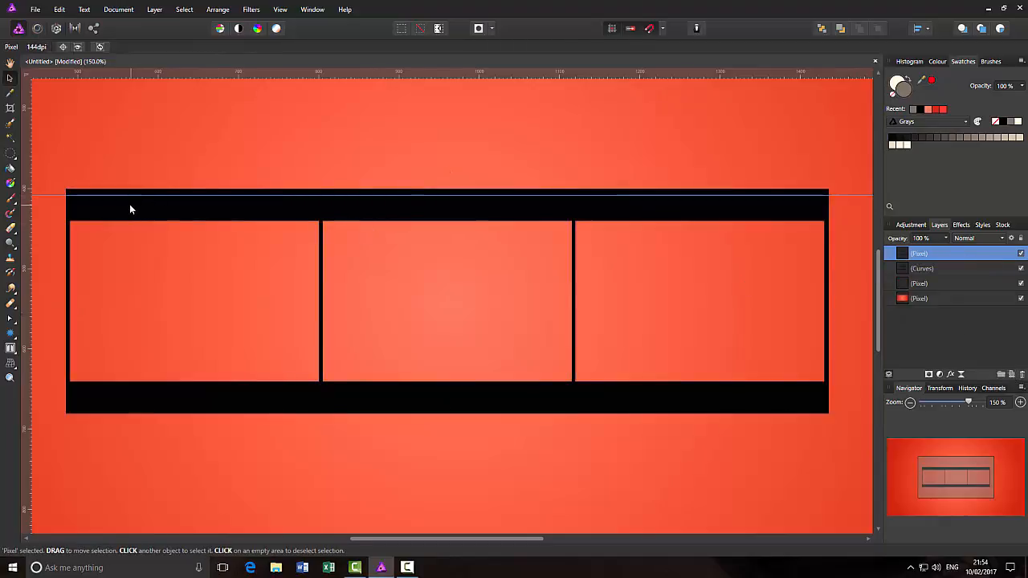
pyautogui.click(15, 338)
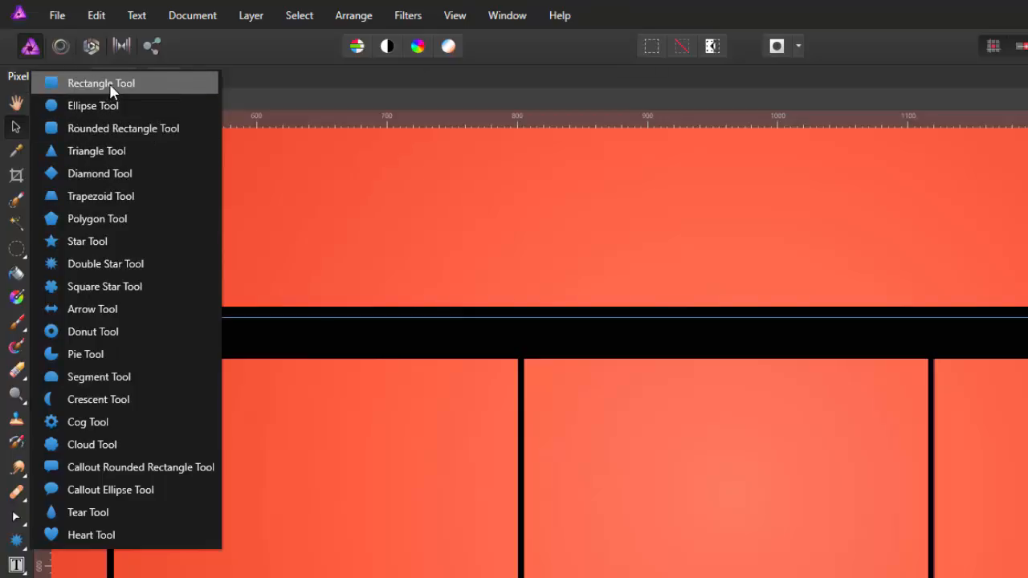
pyautogui.click(94, 133)
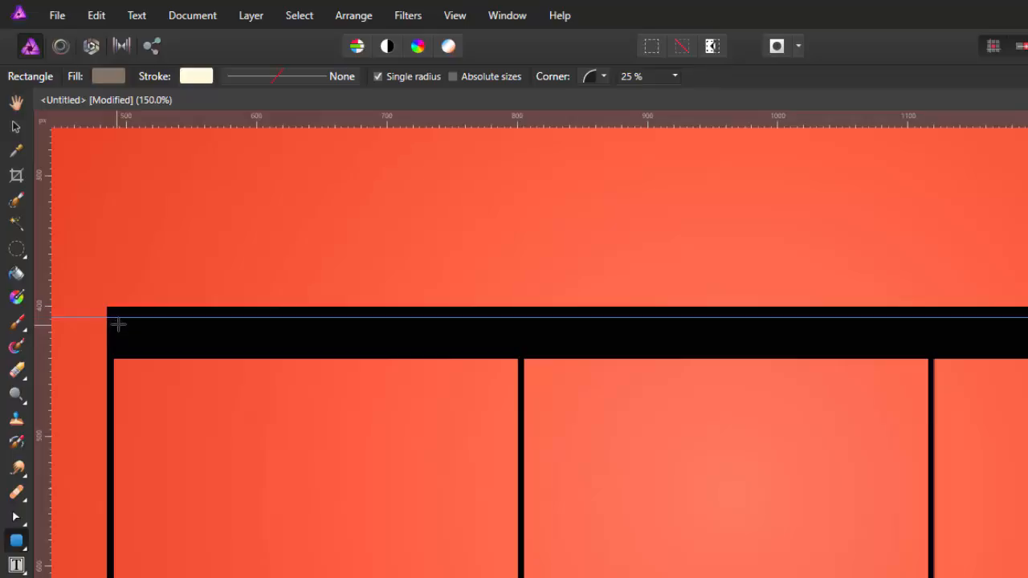
pyautogui.moveTo(118, 319); pyautogui.dragTo(150, 350)
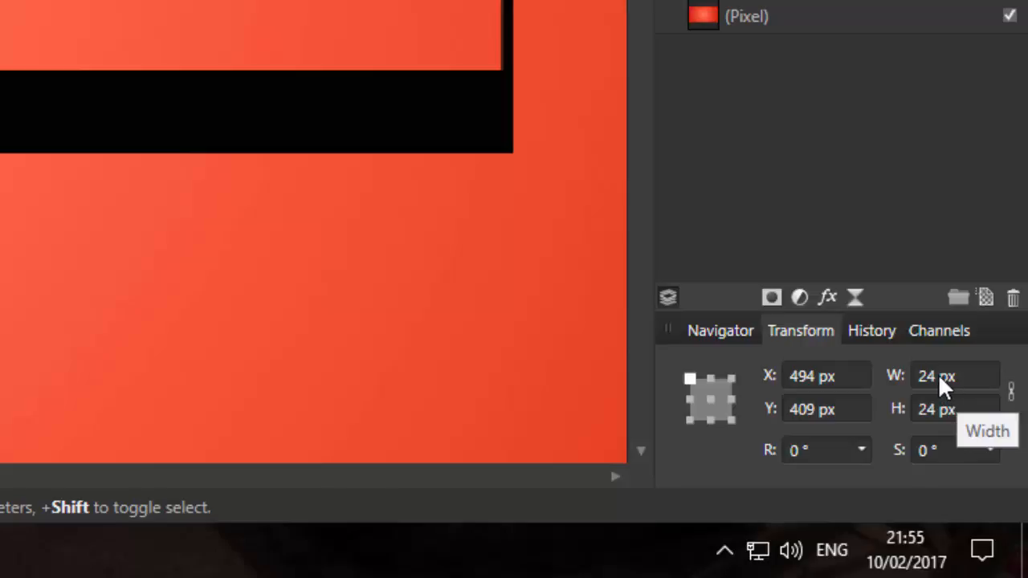
# Set the small rounded rectangle's width to 20 px and enter its height so it is slightly taller than wide.
pyautogui.click(937, 374)
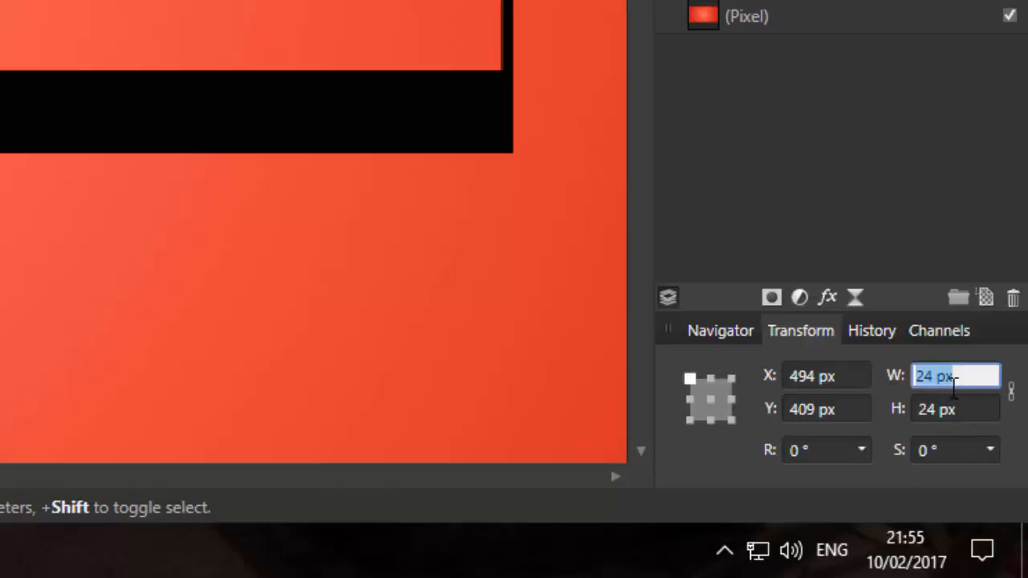
pyautogui.write('20')
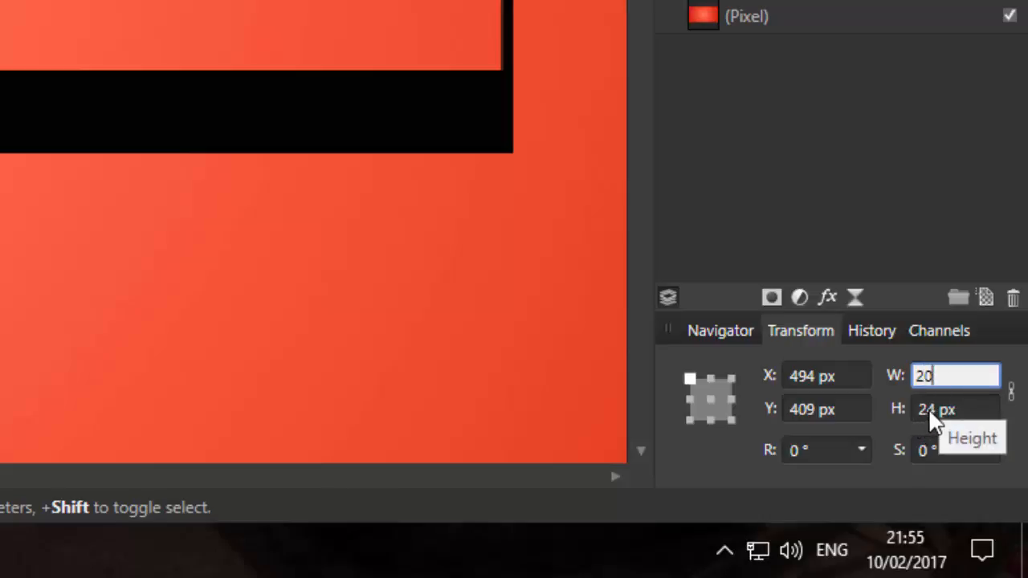
pyautogui.click(932, 411)
pyautogui.write('20')
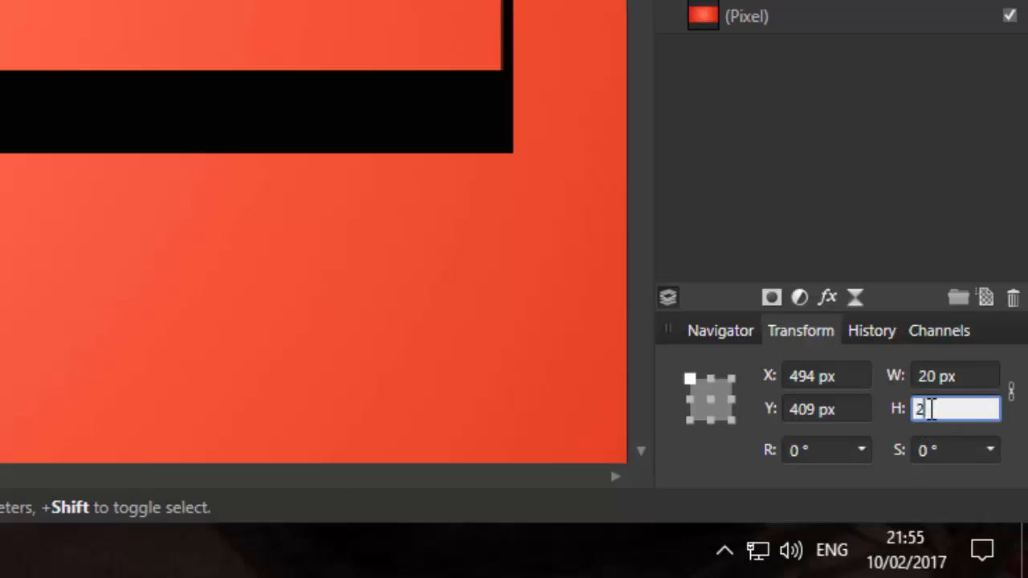
pyautogui.press('Return')
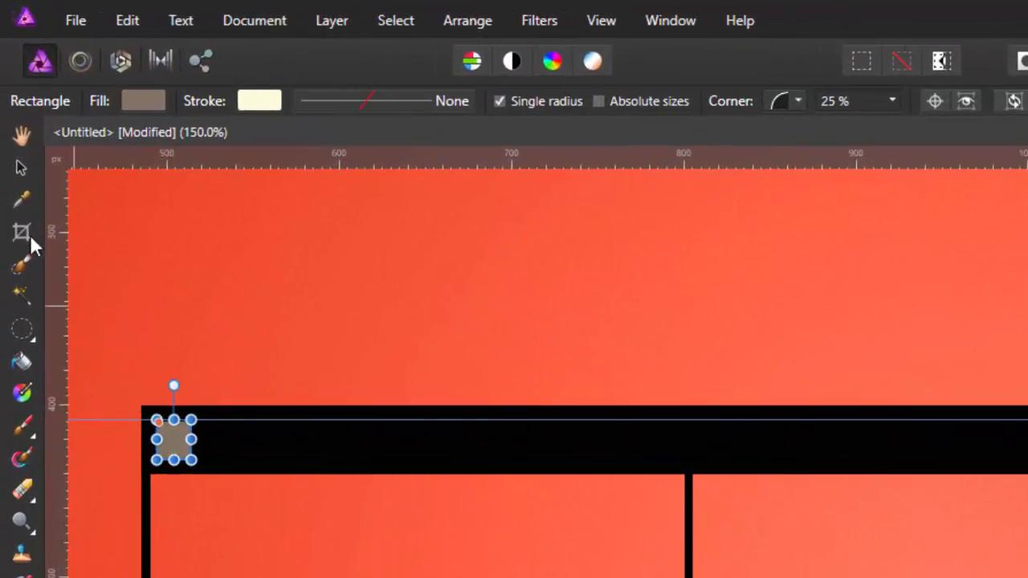
pyautogui.click(21, 167)
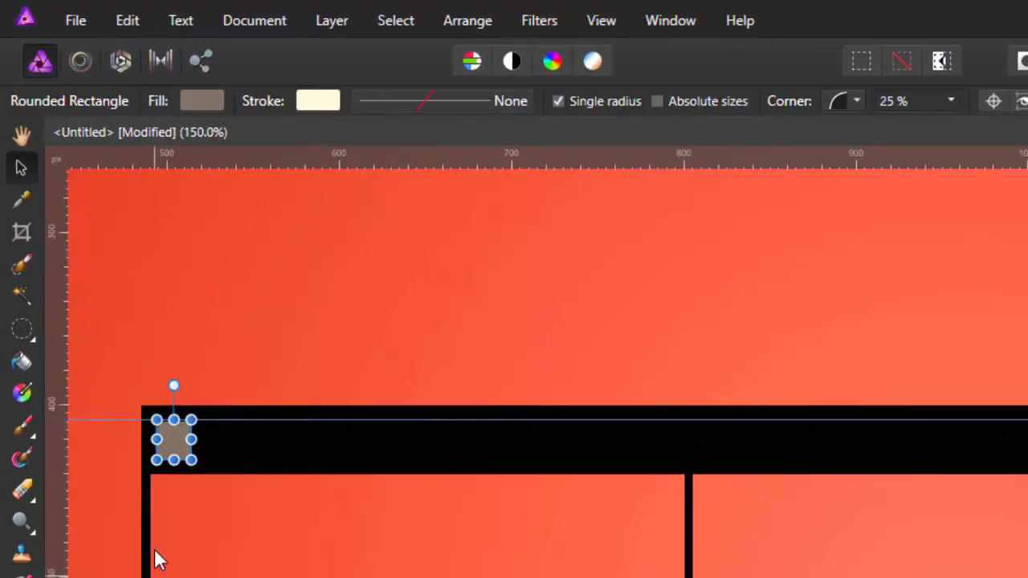
# Reposition the small rounded rectangle at the strip's upper-left corner, slightly lower so it sits just below the horizontal guide.
pyautogui.moveTo(171, 442)
pyautogui.mouseDown()
pyautogui.moveTo(183, 457)
pyautogui.moveTo(206, 441)
pyautogui.moveTo(186, 452)
pyautogui.moveTo(195, 440)
pyautogui.moveTo(175, 430)
pyautogui.mouseUp()
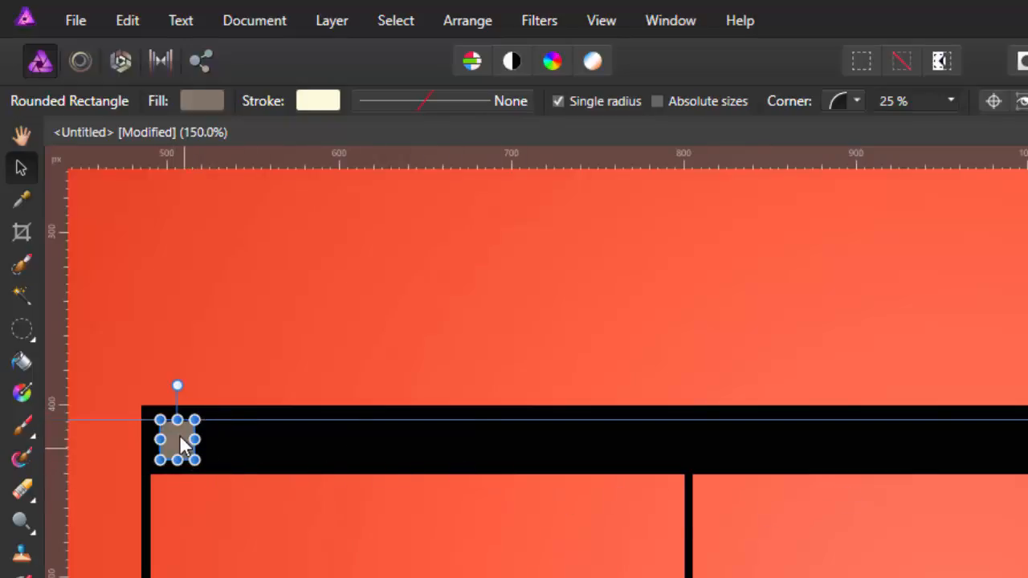
pyautogui.moveTo(175, 432)
pyautogui.mouseDown()
pyautogui.moveTo(177, 443)
pyautogui.moveTo(168, 439)
pyautogui.mouseUp()
pyautogui.press('Down')
pyautogui.press('Down')
pyautogui.press('Down')
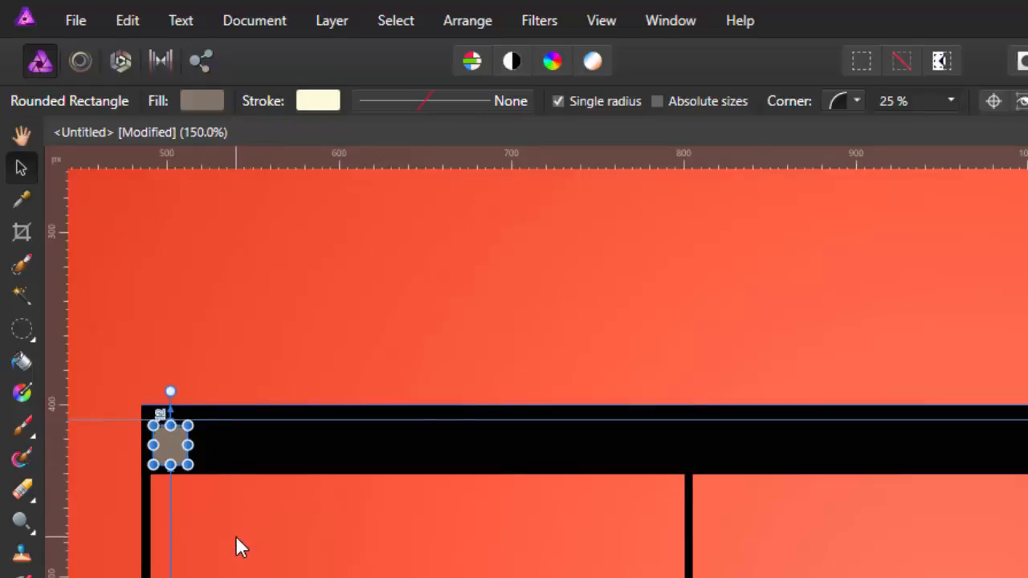
pyautogui.press('Down')
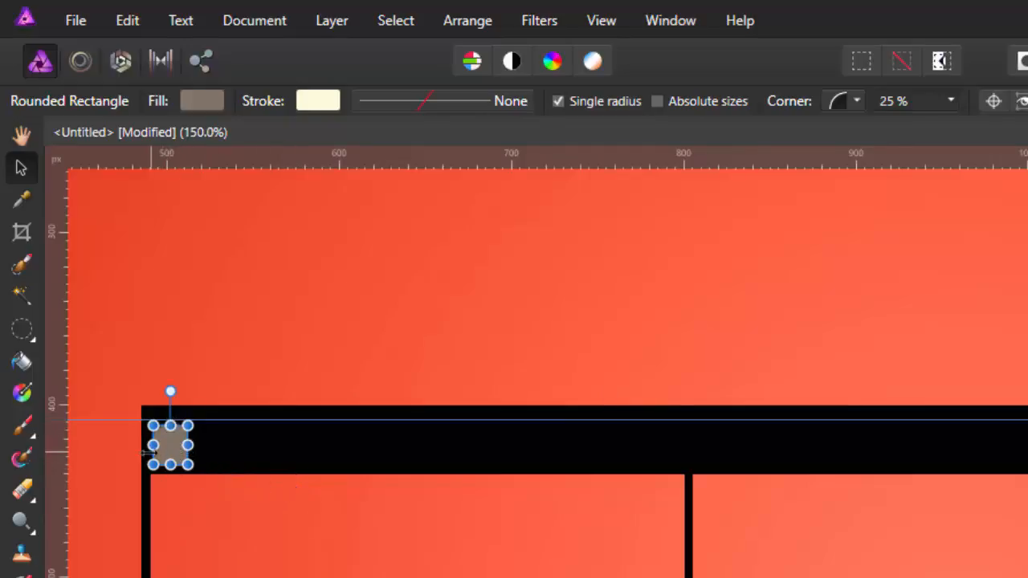
pyautogui.click(105, 460)
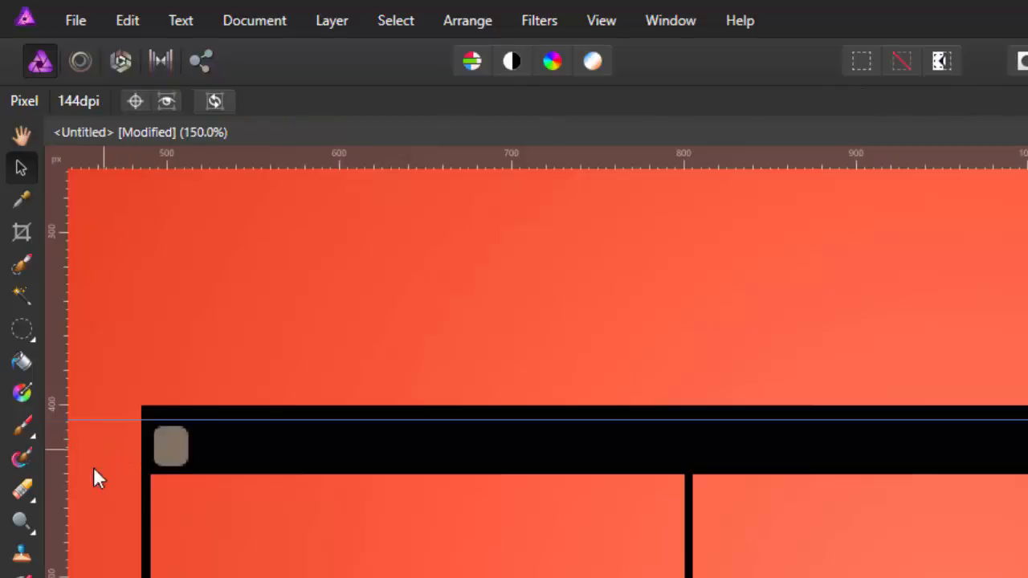
# Nudge the rounded rectangle to line up with the first frame opening's left edge, and lower the guide to the rectangle's top edge.
pyautogui.click(169, 445)
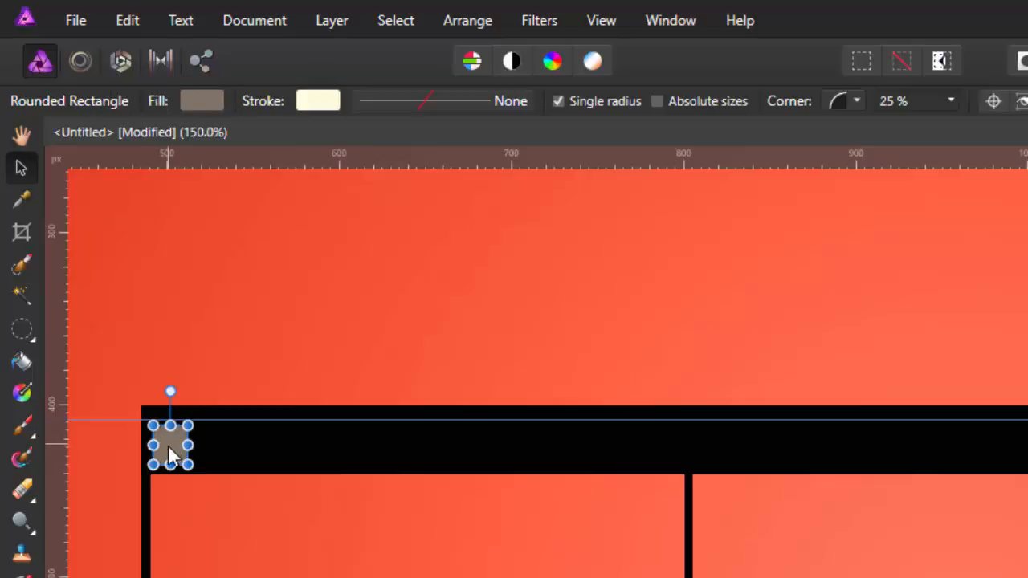
pyautogui.press('Left')
pyautogui.press('Left')
pyautogui.press('Left')
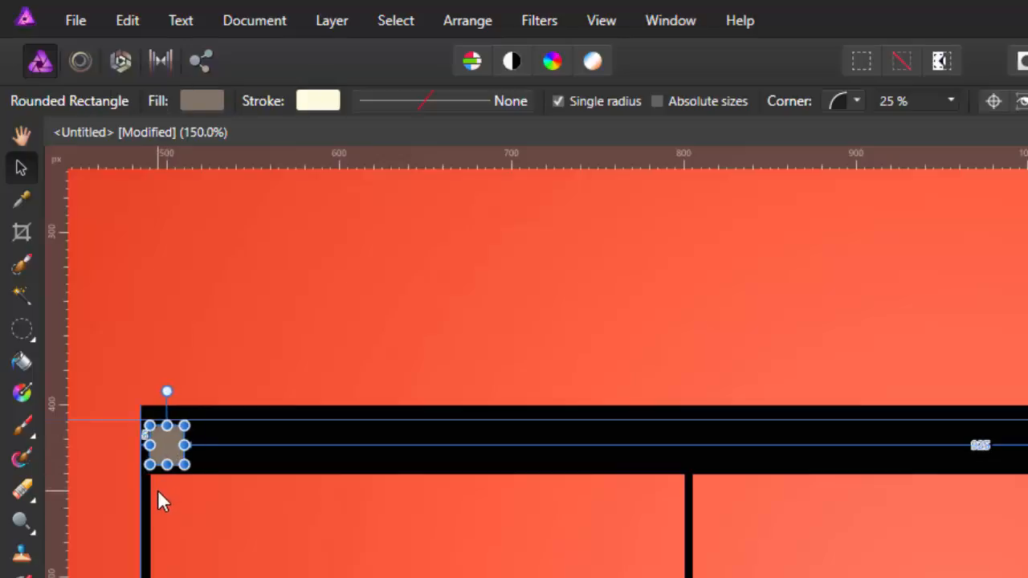
pyautogui.click(102, 454)
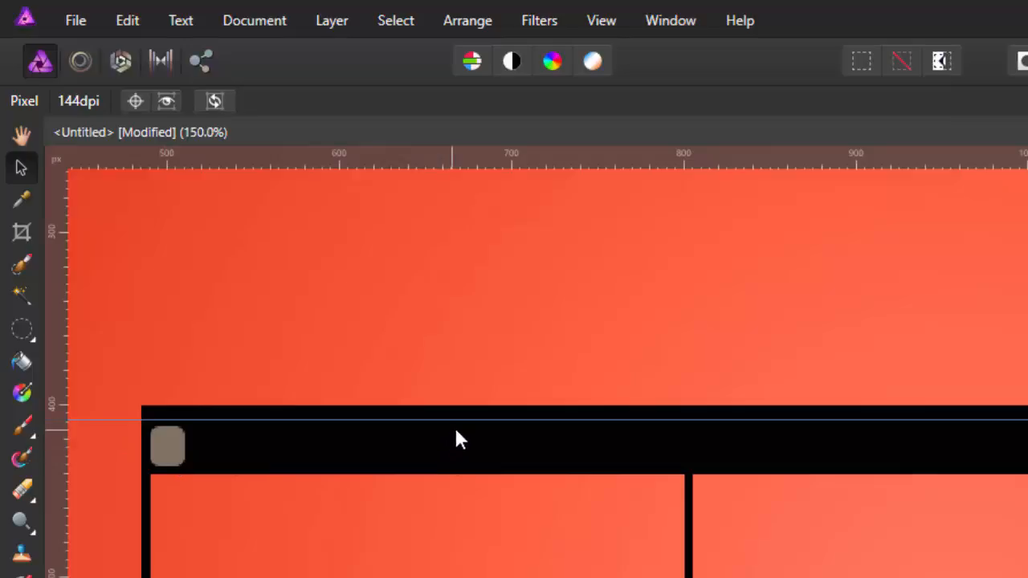
pyautogui.moveTo(456, 421); pyautogui.dragTo(456, 425)
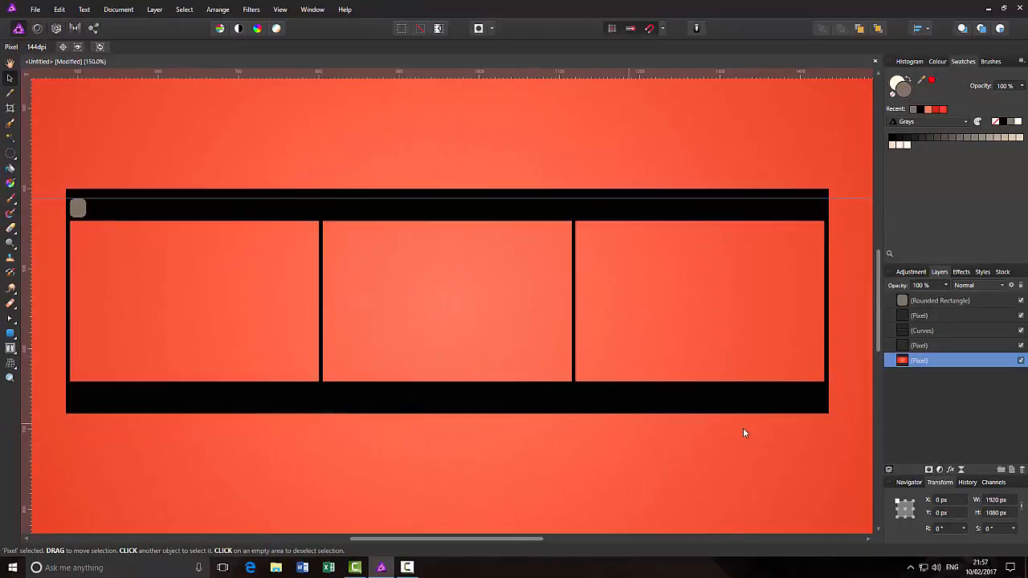
# Set the rounded rectangle's Y position to 411.3 px and deselect it.
pyautogui.click(76, 210)
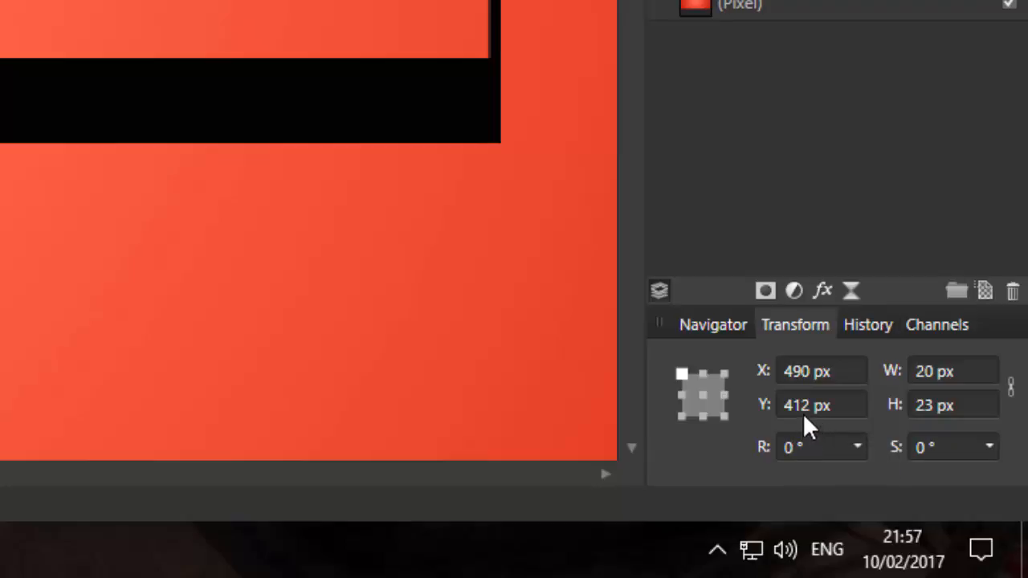
pyautogui.click(827, 411)
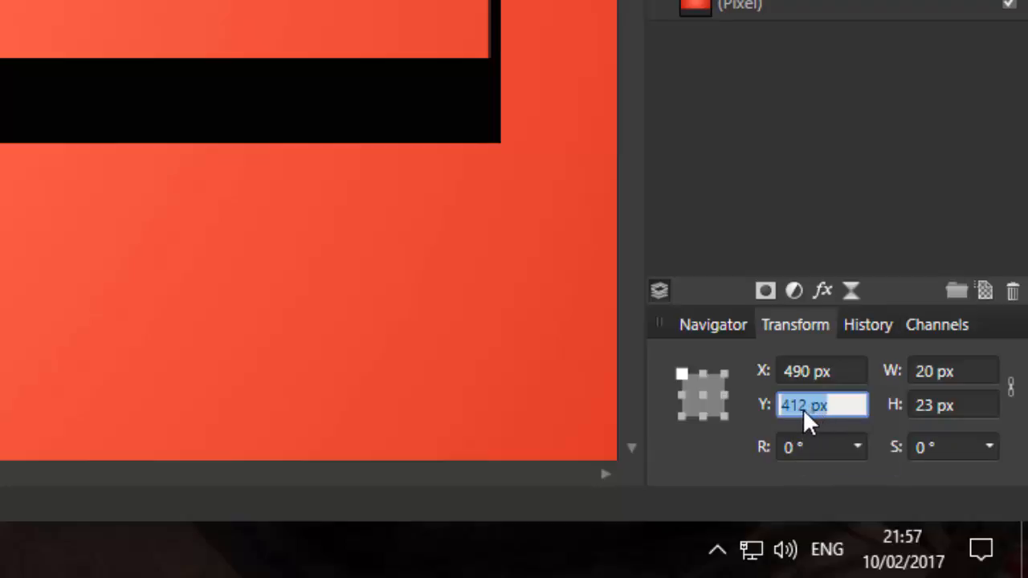
pyautogui.click(799, 408)
pyautogui.write('1.3')
pyautogui.press('Delete')
pyautogui.press('Return')
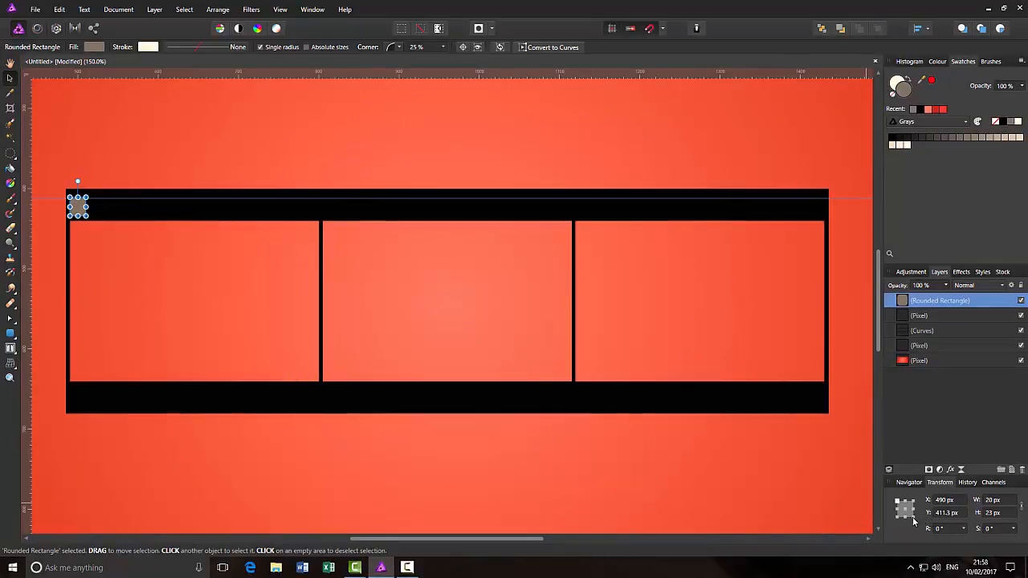
pyautogui.click(73, 133)
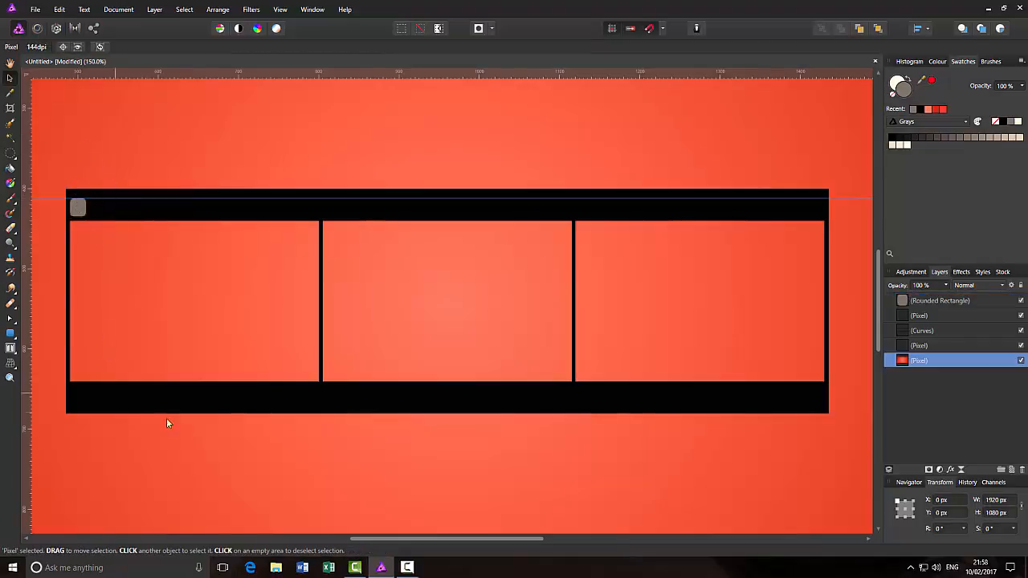
# Duplicate the rounded rectangle, placing the copy a short distance right of the original in the strip's upper black band.
pyautogui.click(78, 207)
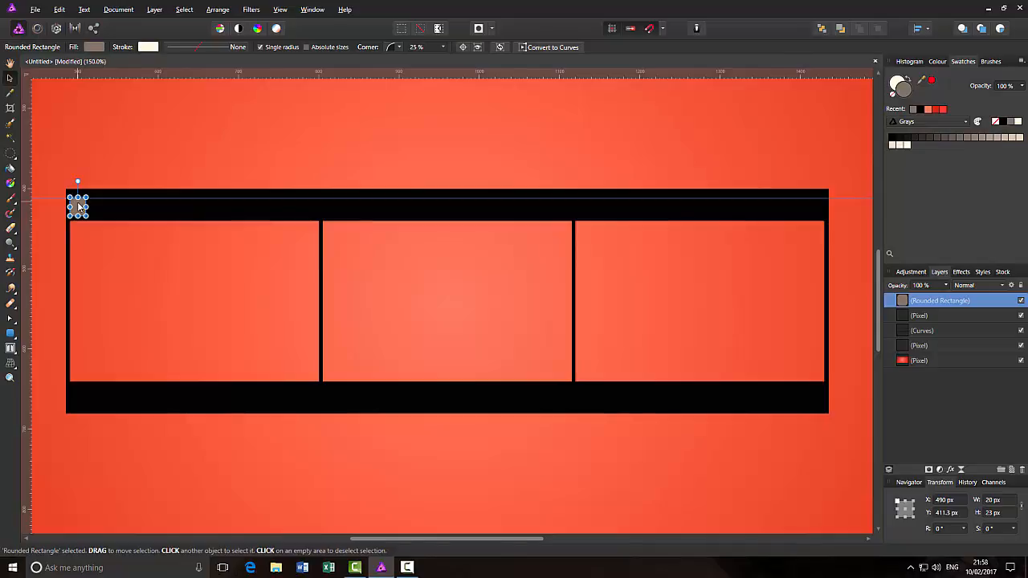
pyautogui.moveTo(80, 207); pyautogui.dragTo(101, 208)
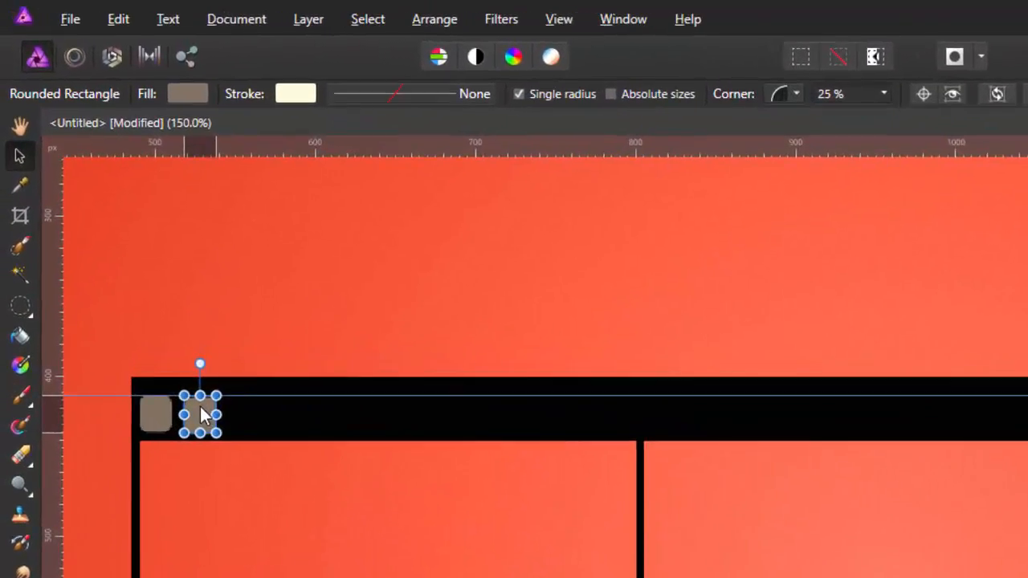
pyautogui.moveTo(201, 408)
pyautogui.mouseDown()
pyautogui.moveTo(224, 395)
pyautogui.moveTo(200, 405)
pyautogui.moveTo(209, 414)
pyautogui.mouseUp()
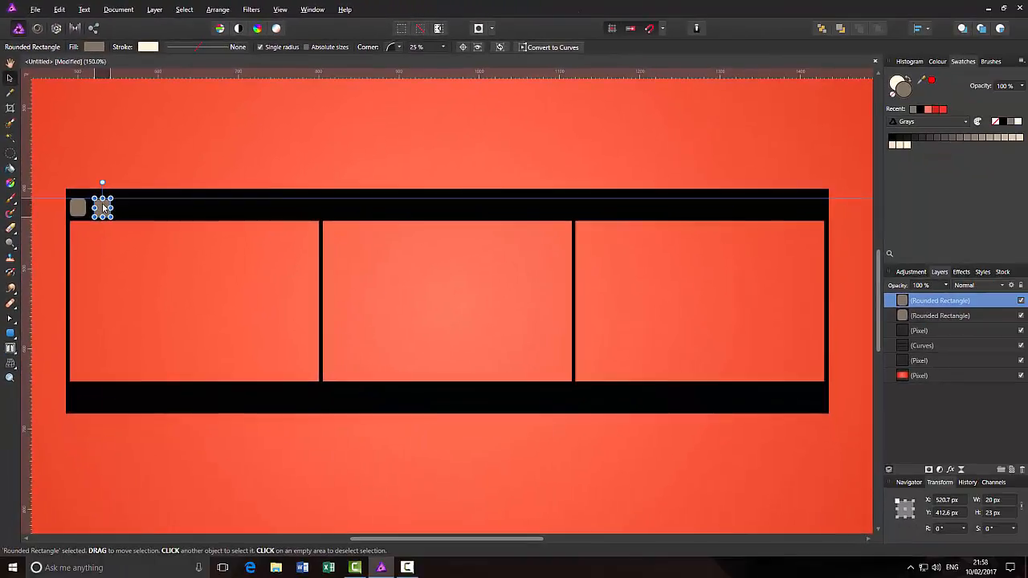
pyautogui.moveTo(103, 208); pyautogui.dragTo(103, 207)
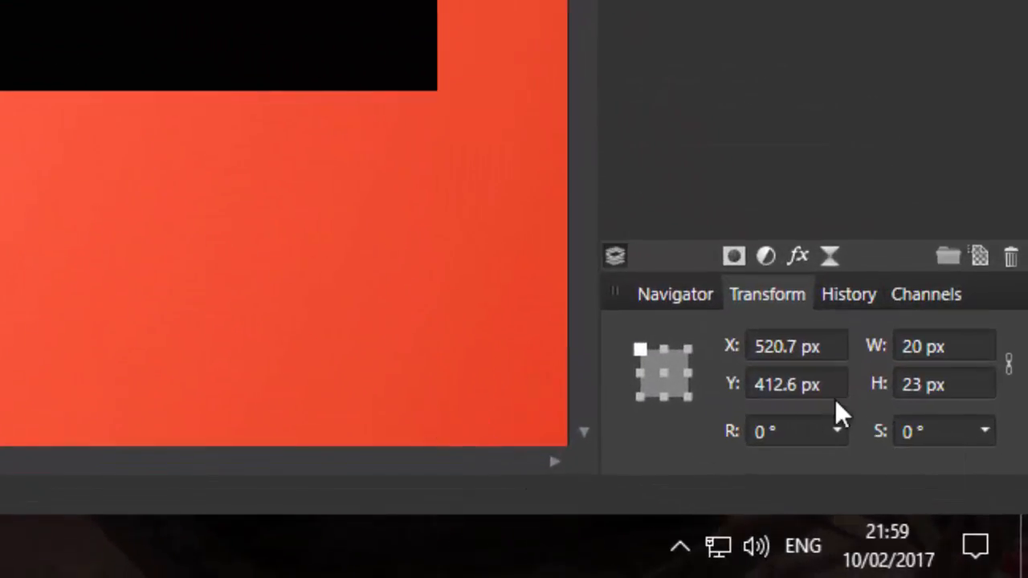
# Set the duplicated rectangle's position to X 530 px and Y 411.3 px.
pyautogui.click(778, 348)
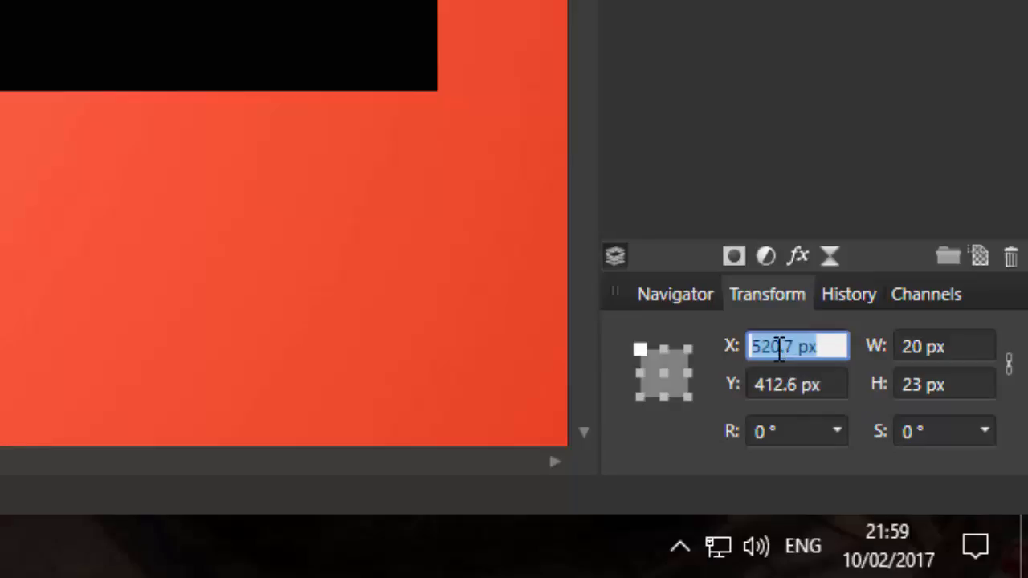
pyautogui.write('530')
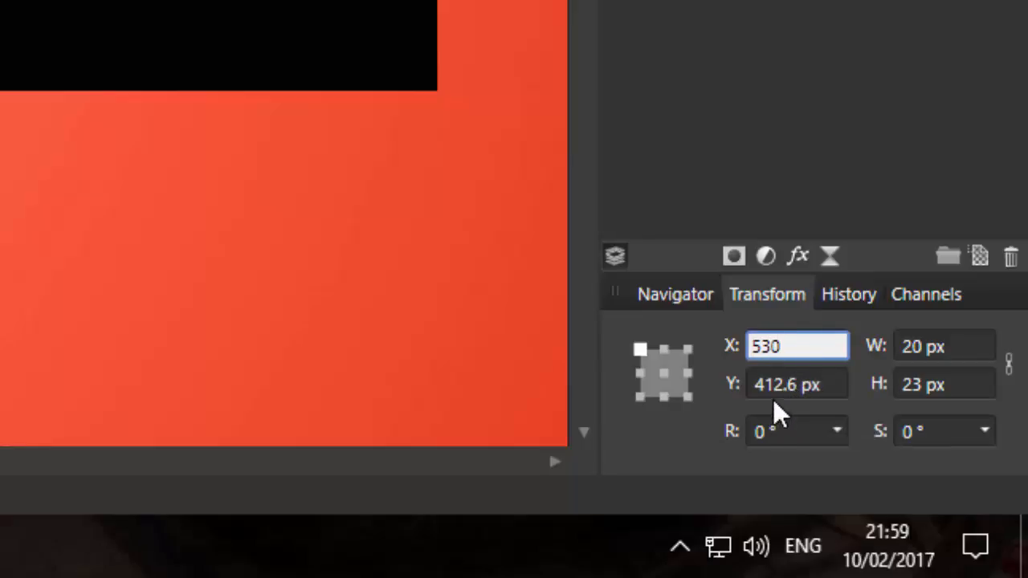
pyautogui.click(777, 387)
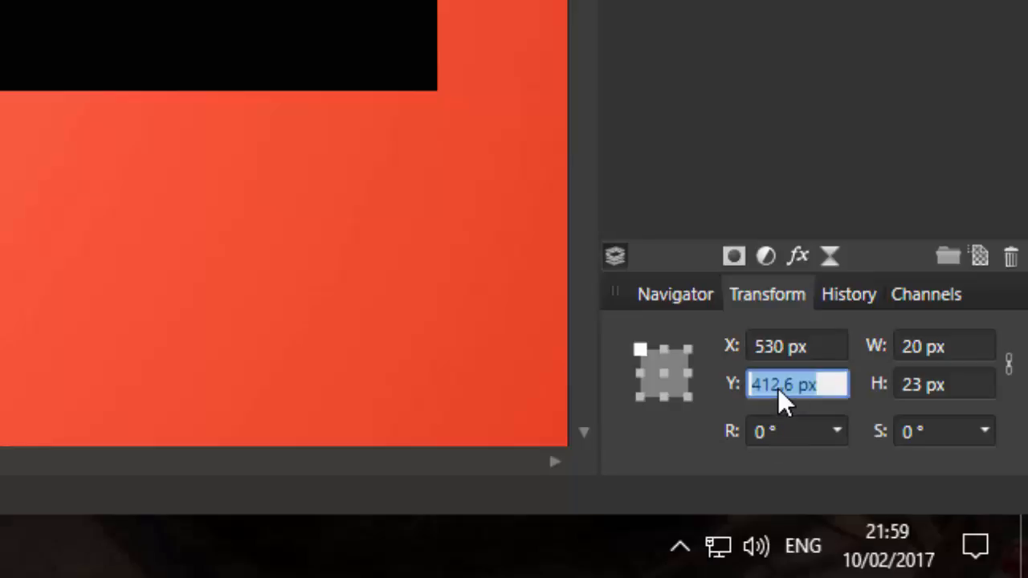
pyautogui.write('411')
pyautogui.write('3')
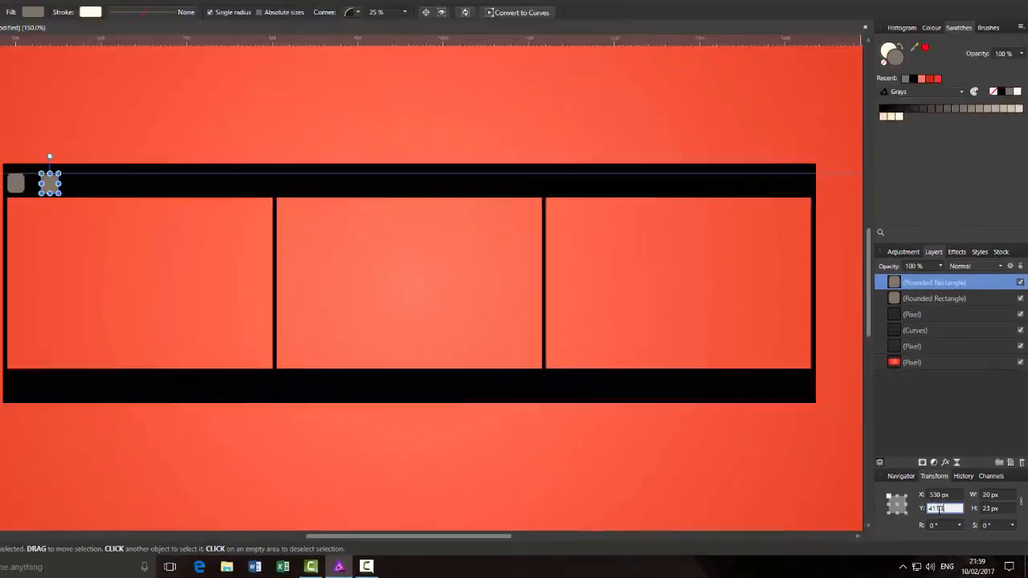
pyautogui.press('Return')
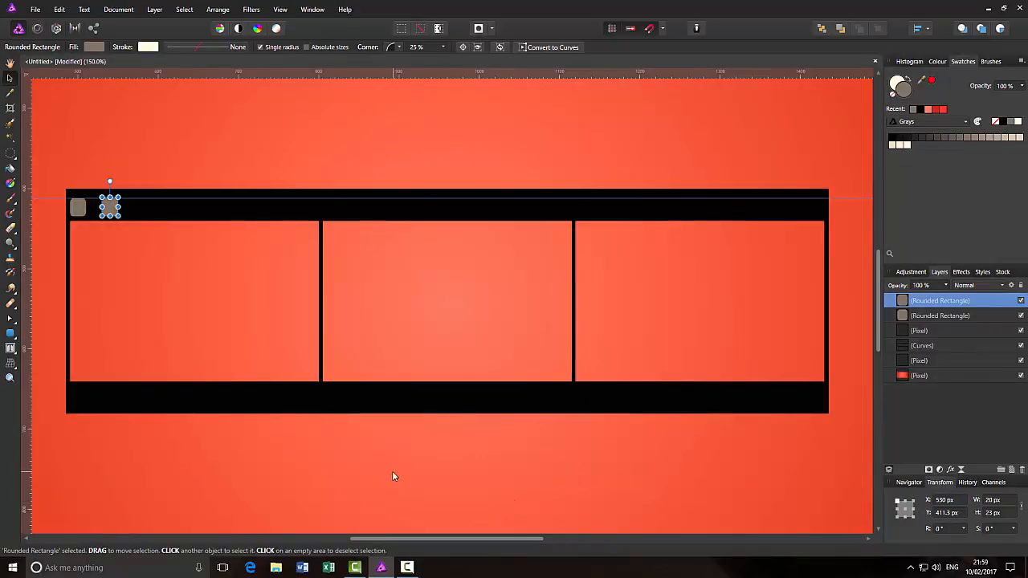
# Repeat the offset duplication 22 times to fill the upper black band with evenly spaced sprocket holes up to its right end.
pyautogui.hotkey('ctrl', 'j')
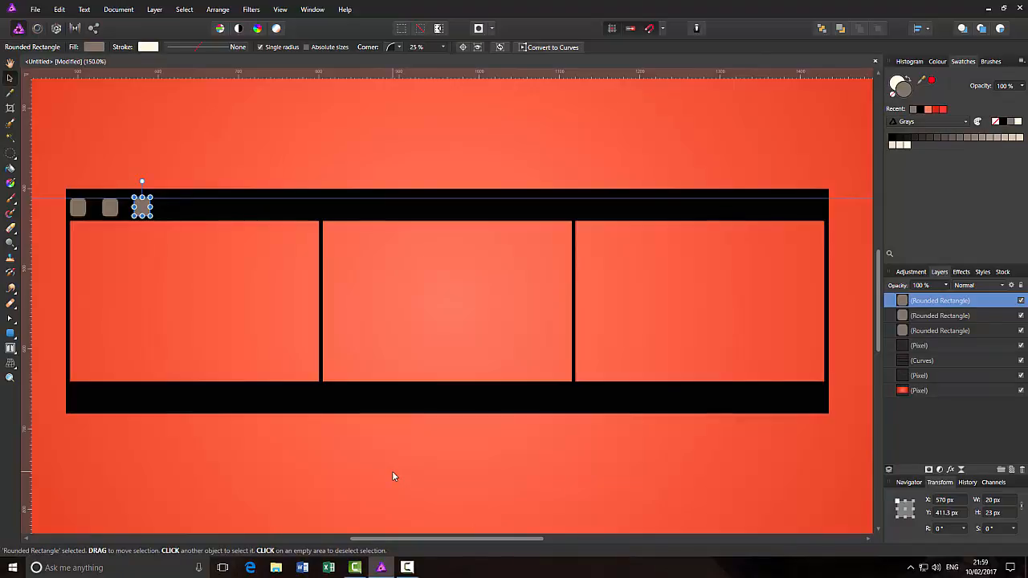
pyautogui.hotkey('ctrl', 'j')
pyautogui.hotkey('ctrl', 'j')
pyautogui.hotkey('ctrl', 'j')
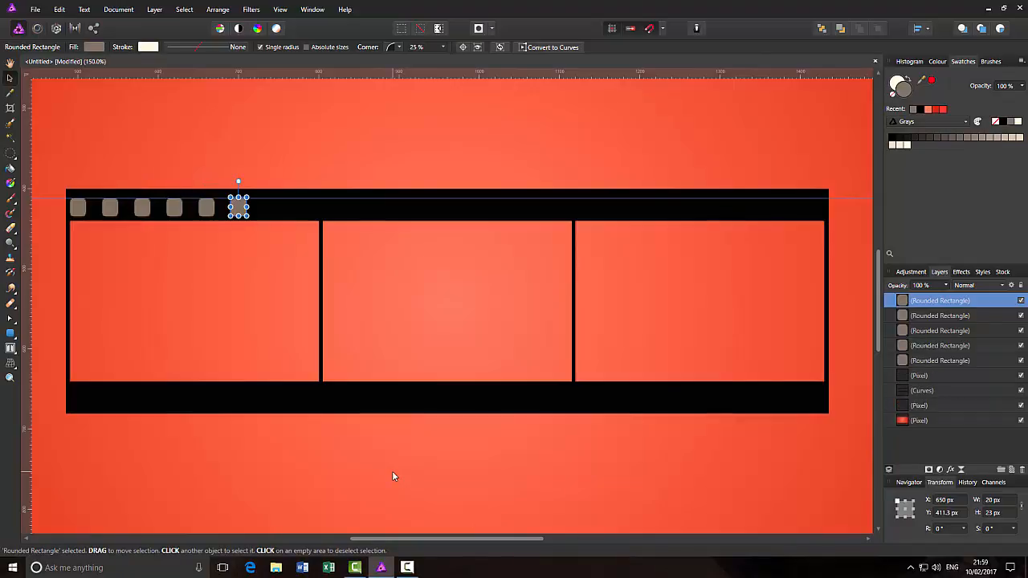
pyautogui.hotkey('ctrl', 'j')
pyautogui.hotkey('ctrl', 'j')
pyautogui.hotkey('ctrl', 'j')
pyautogui.hotkey('ctrl', 'j')
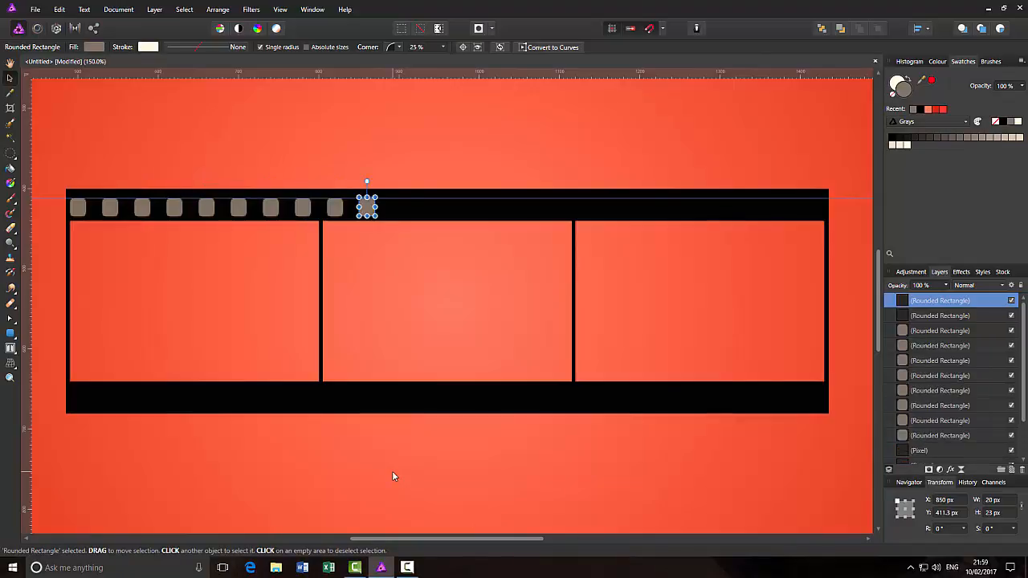
pyautogui.hotkey('ctrl', 'j')
pyautogui.hotkey('ctrl', 'j')
pyautogui.hotkey('ctrl', 'j')
pyautogui.hotkey('ctrl', 'j')
pyautogui.hotkey('ctrl', 'j')
pyautogui.hotkey('ctrl', 'j')
pyautogui.hotkey('ctrl', 'j')
pyautogui.hotkey('ctrl', 'j')
pyautogui.hotkey('ctrl', 'j')
pyautogui.hotkey('ctrl', 'j')
pyautogui.hotkey('ctrl', 'j')
pyautogui.hotkey('ctrl', 'j')
pyautogui.hotkey('ctrl', 'j')
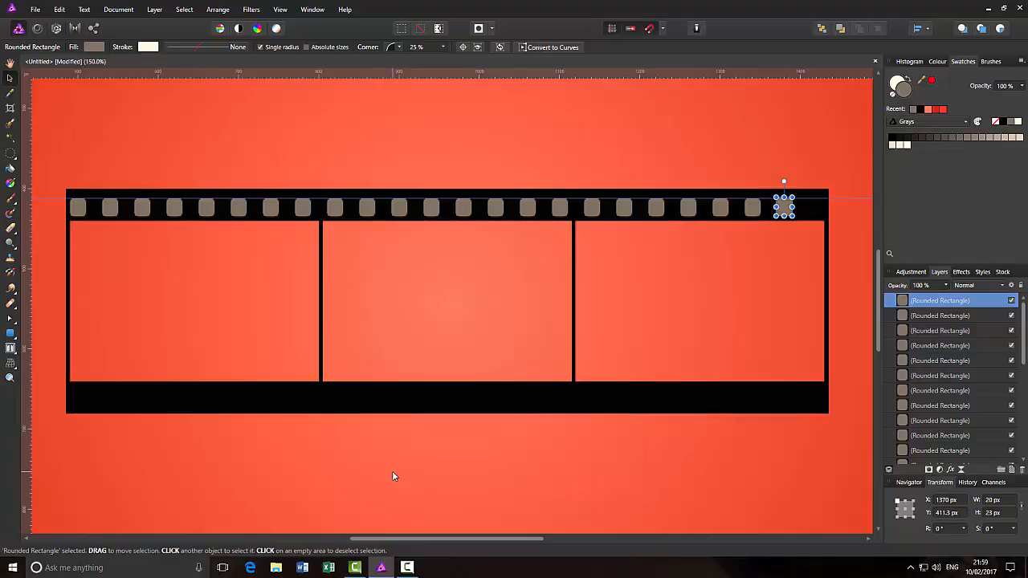
pyautogui.hotkey('ctrl', 'j')
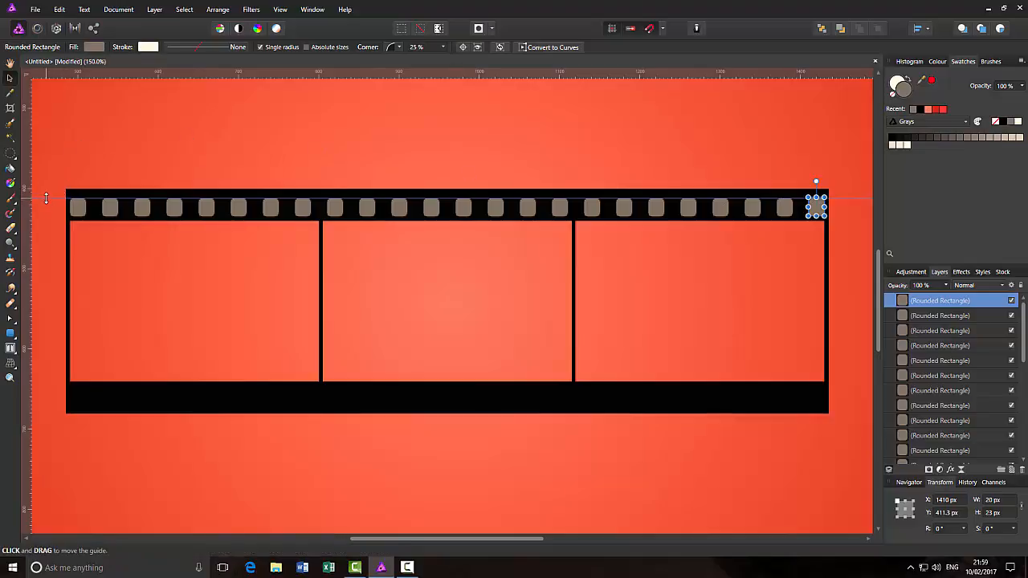
# Remove the horizontal guide from the document.
pyautogui.moveTo(45, 198); pyautogui.dragTo(78, 68)
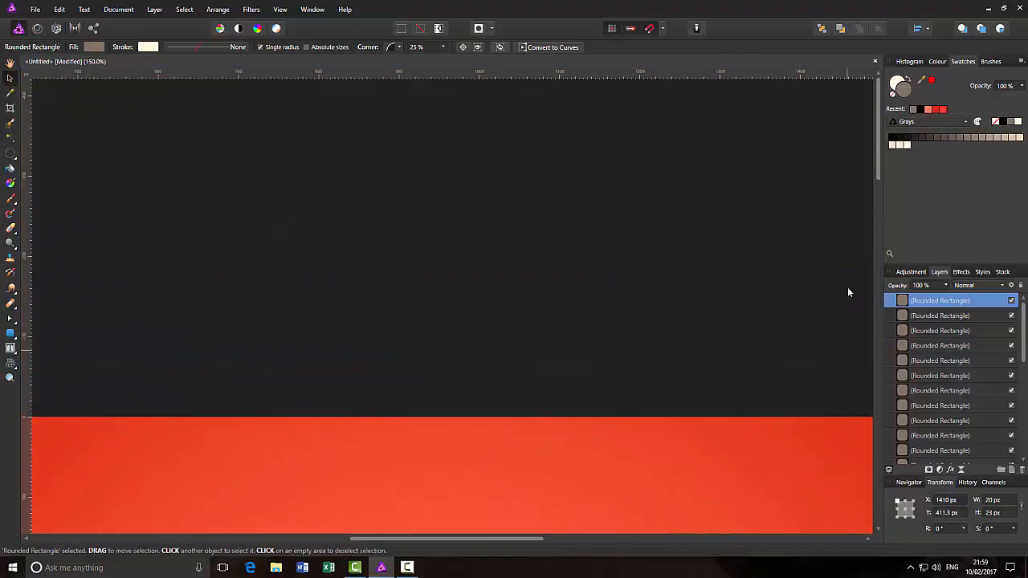
pyautogui.moveTo(873, 163); pyautogui.dragTo(877, 327)
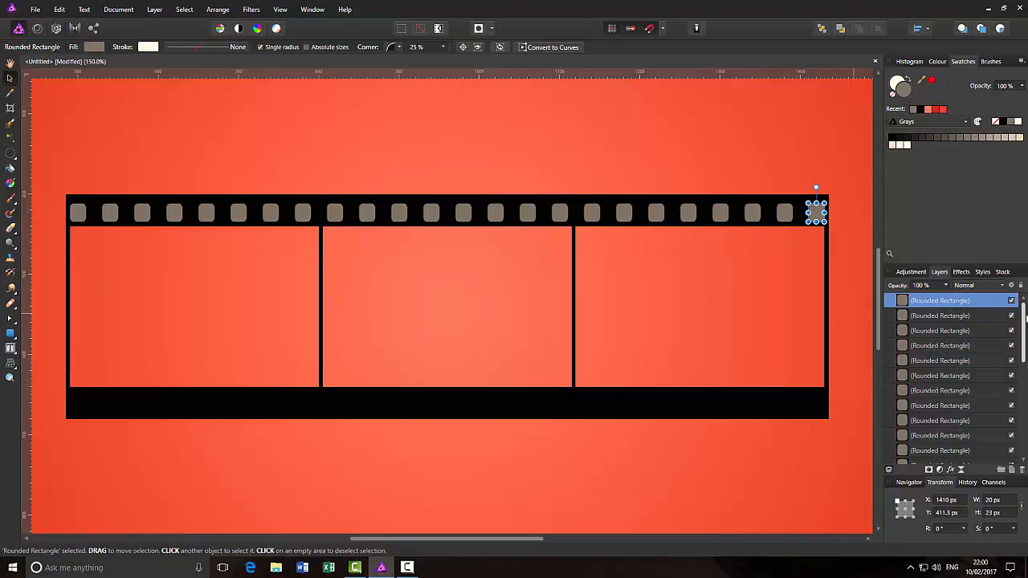
# Select all 24 rounded rectangles and place a copy of the row in the strip's lower black band.
pyautogui.moveTo(1026, 335); pyautogui.dragTo(1016, 405)
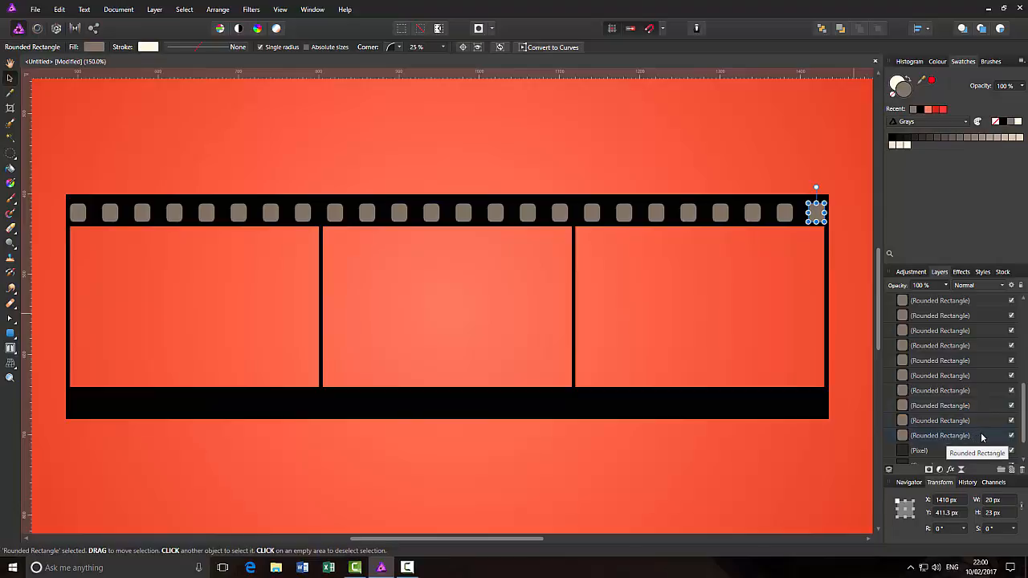
pyautogui.keyDown('shift'); pyautogui.click(980, 435); pyautogui.keyUp('shift')
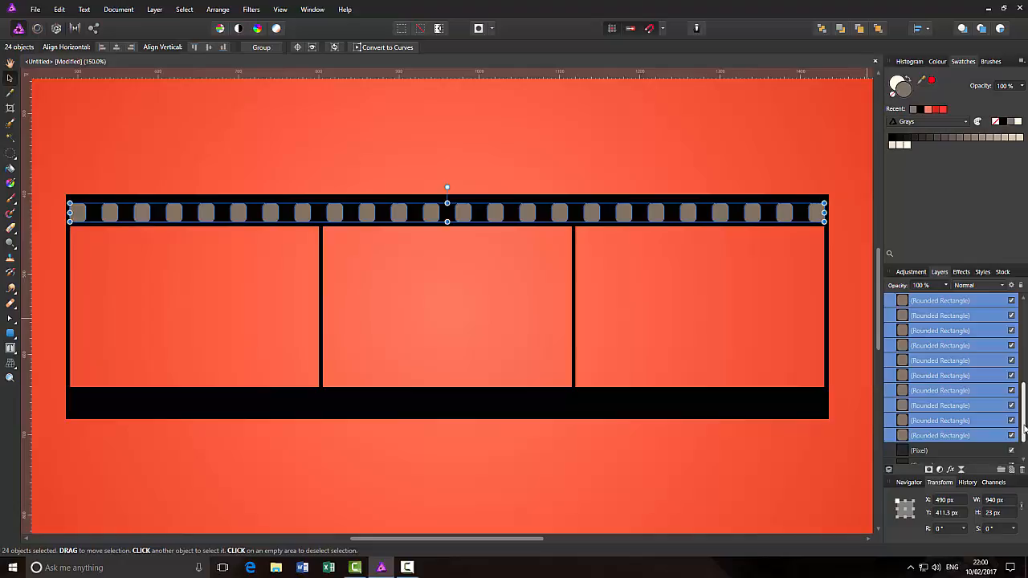
pyautogui.scroll(3, 1024, 429)
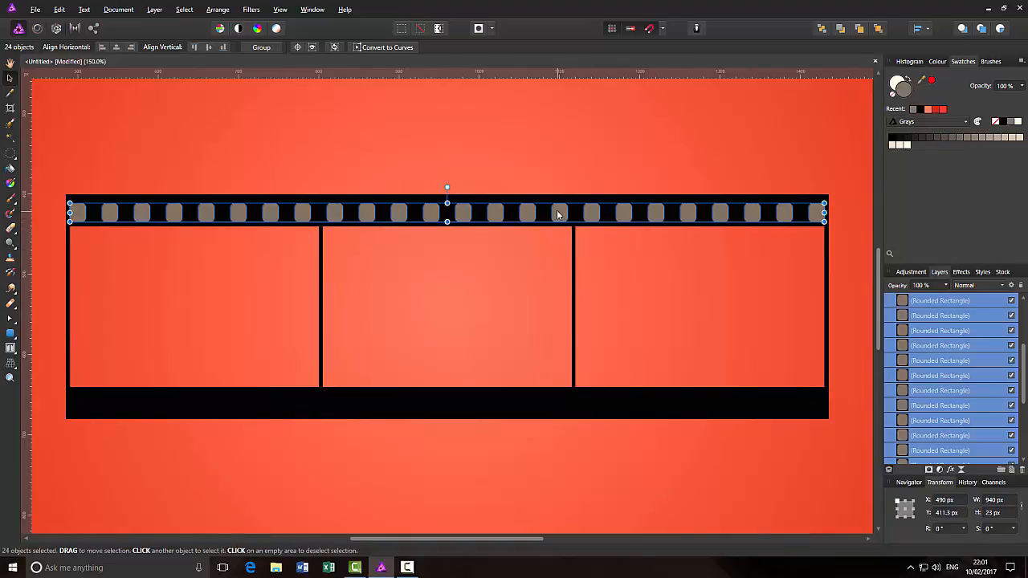
pyautogui.moveTo(557, 213); pyautogui.dragTo(559, 402)
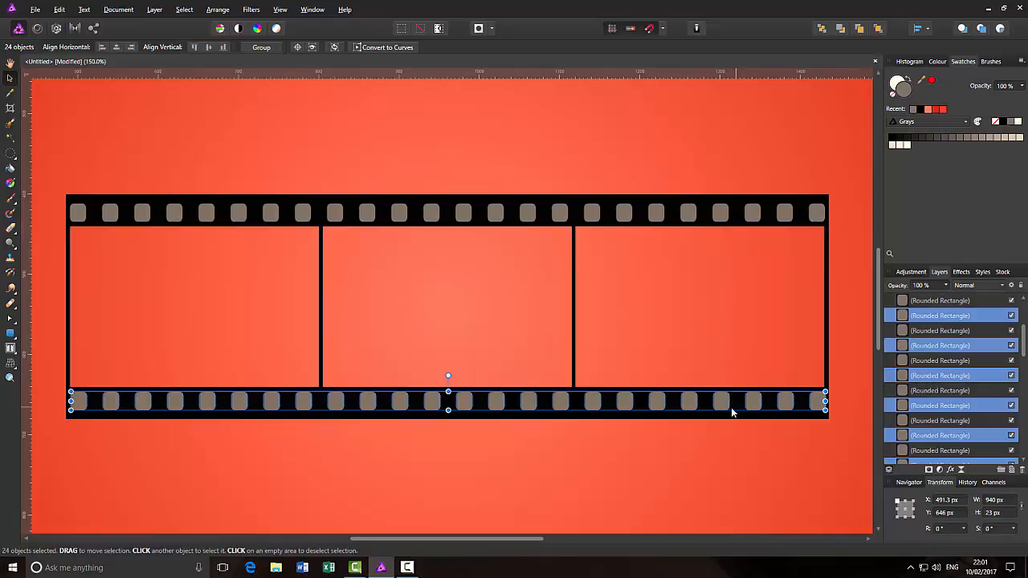
# Fine-tune the lower sprocket-hole row's position to X 491 px and Y 646 px.
pyautogui.moveTo(720, 407); pyautogui.dragTo(720, 408)
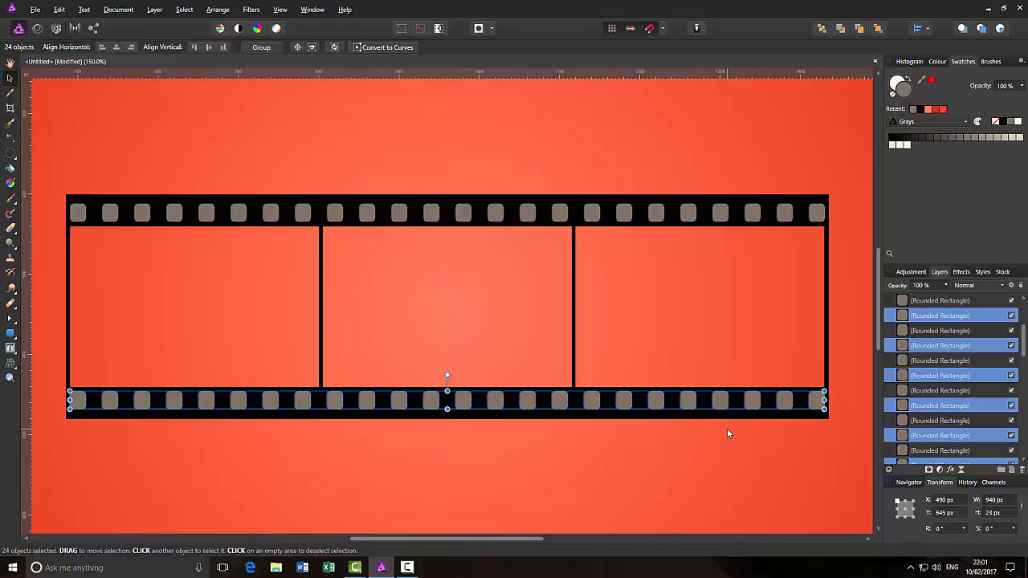
pyautogui.press('Right')
pyautogui.press('Up')
pyautogui.press('Down')
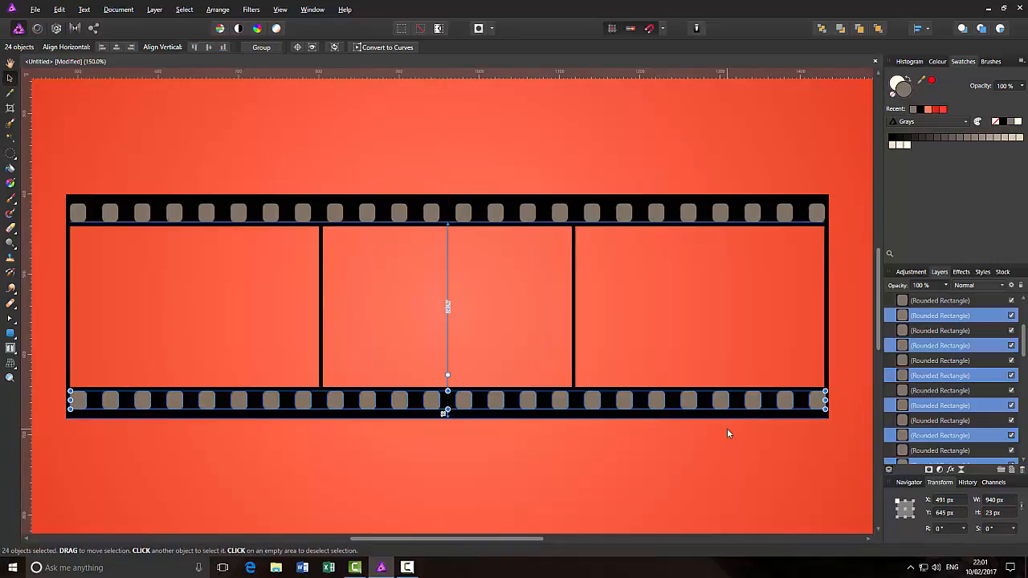
pyautogui.press('Down')
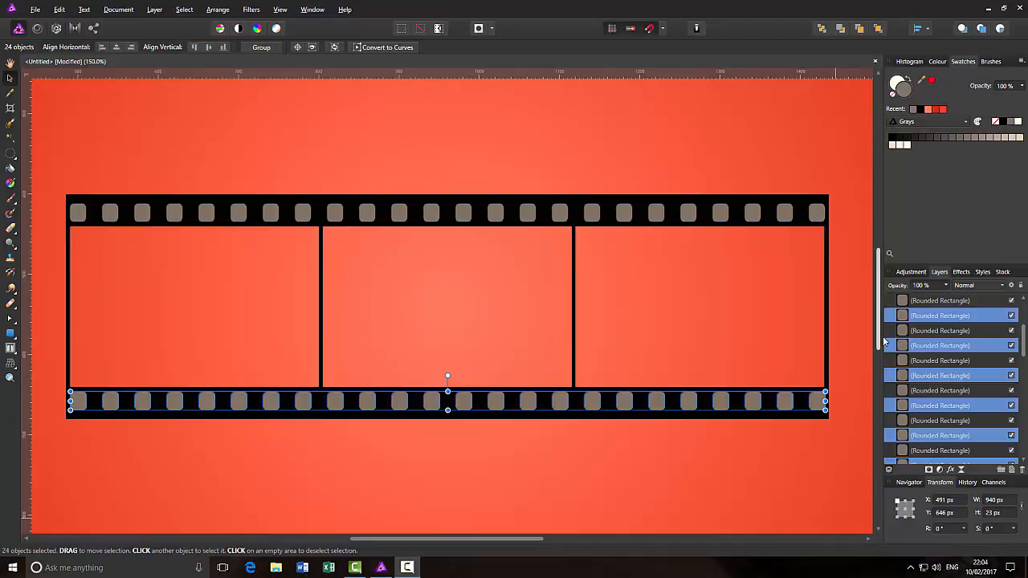
# Select all 48 sprocket-hole rectangles plus the strip's frame shapes and cut the holes out with a geometry Subtract.
pyautogui.moveTo(1023, 336); pyautogui.dragTo(1023, 309)
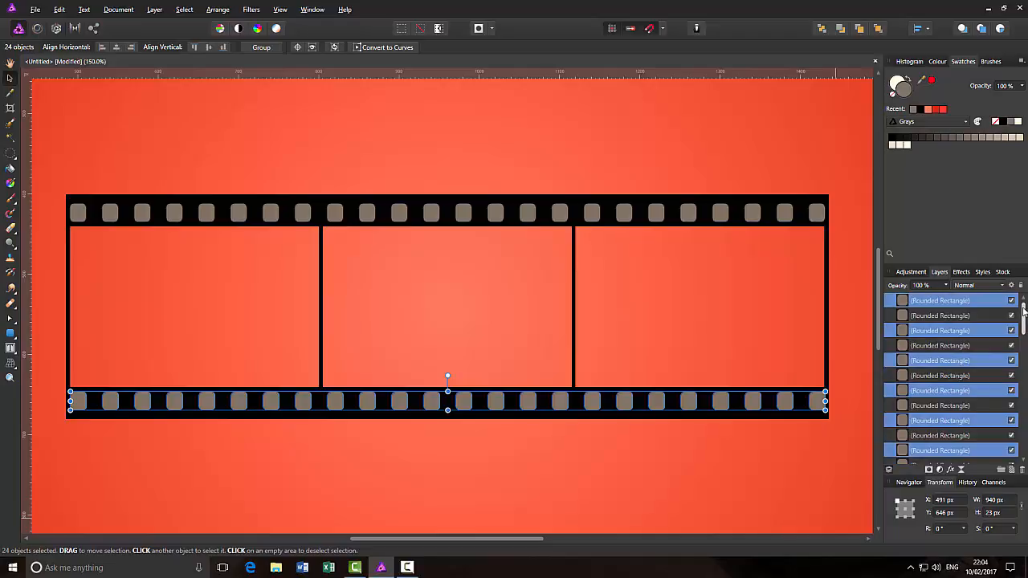
pyautogui.click(977, 302)
pyautogui.moveTo(1025, 312); pyautogui.dragTo(1024, 438)
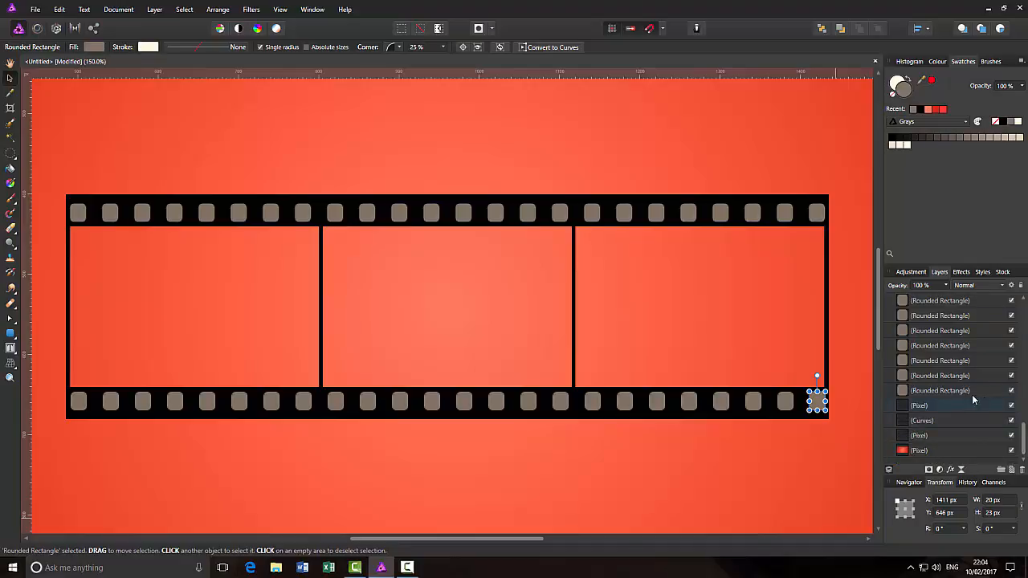
pyautogui.keyDown('shift'); pyautogui.click(976, 392); pyautogui.keyUp('shift')
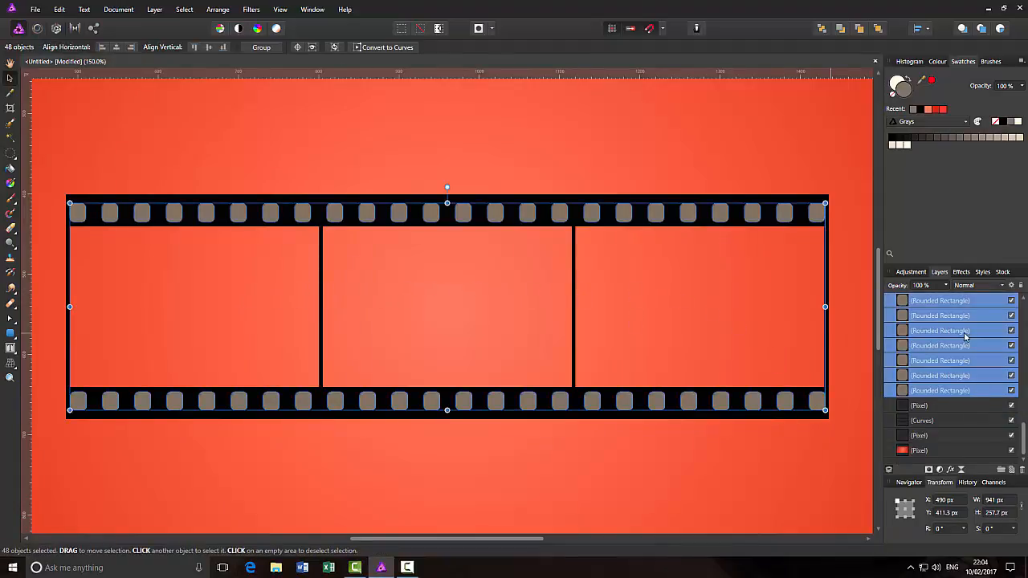
pyautogui.keyDown('shift'); pyautogui.click(966, 421); pyautogui.keyUp('shift')
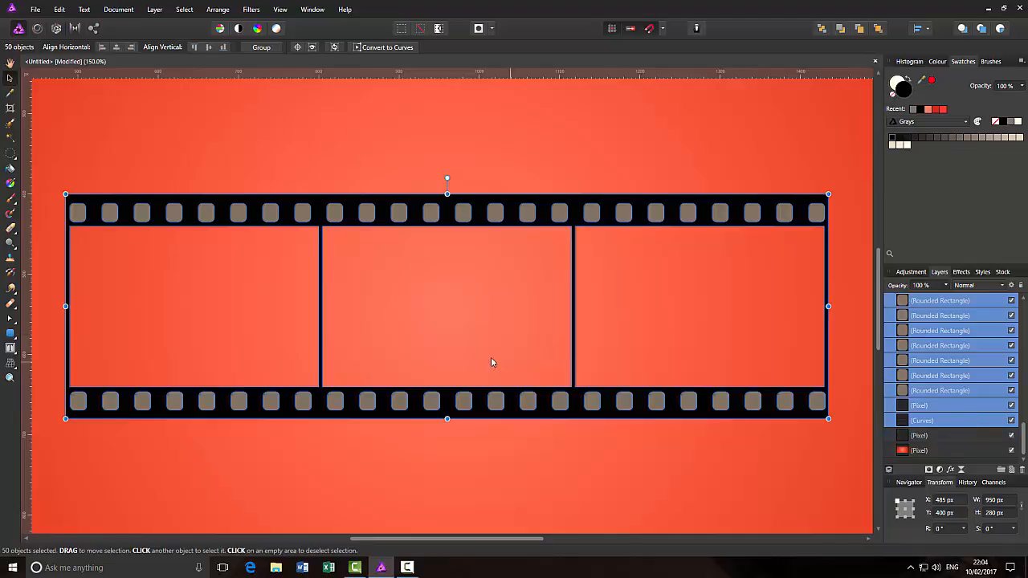
pyautogui.click(157, 10)
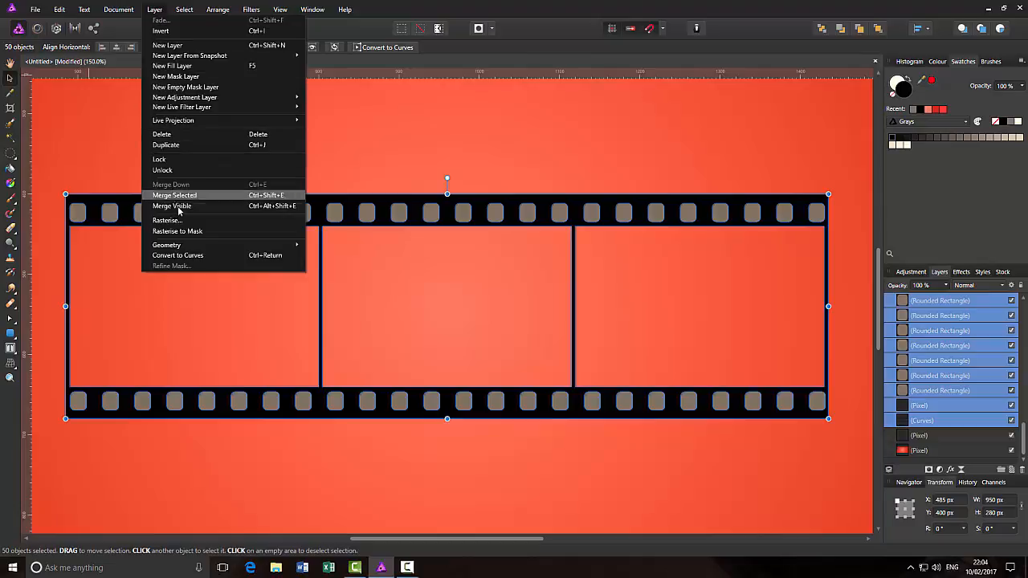
pyautogui.moveTo(282, 245)
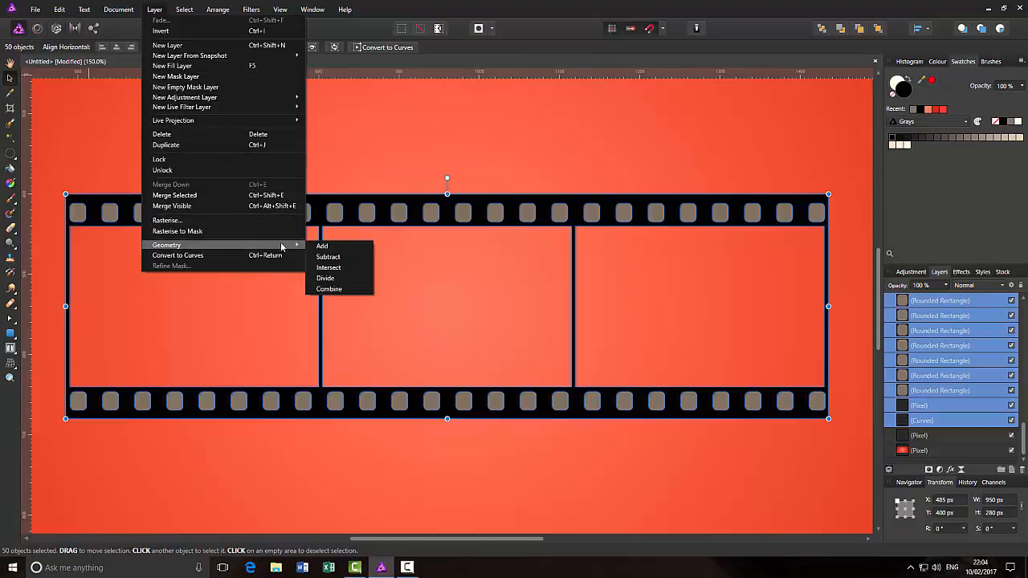
pyautogui.click(327, 257)
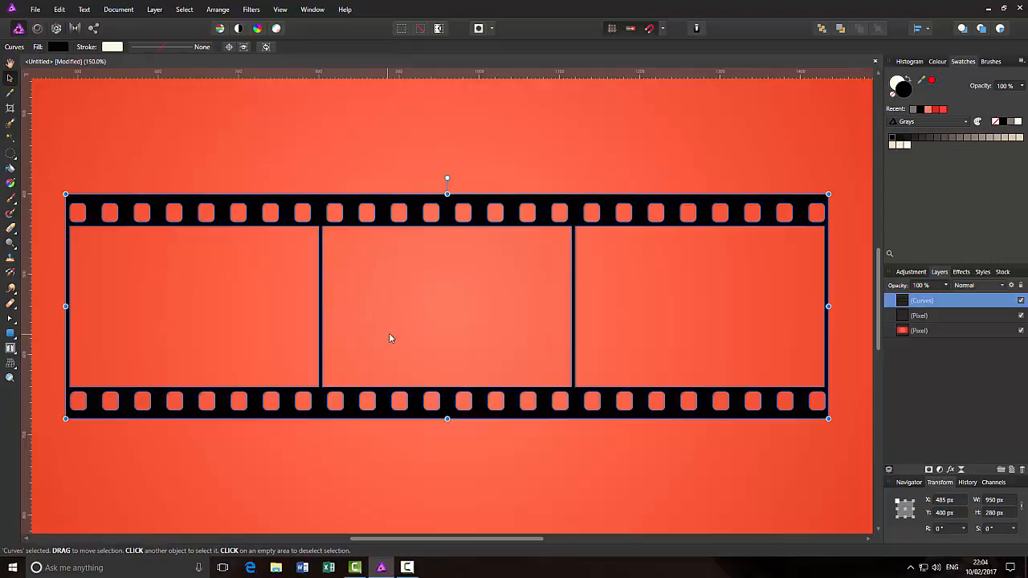
# Delete the leftover pixel layer between the film strip curves and the gradient, and select the strip with the whole canvas in view.
pyautogui.click(831, 155)
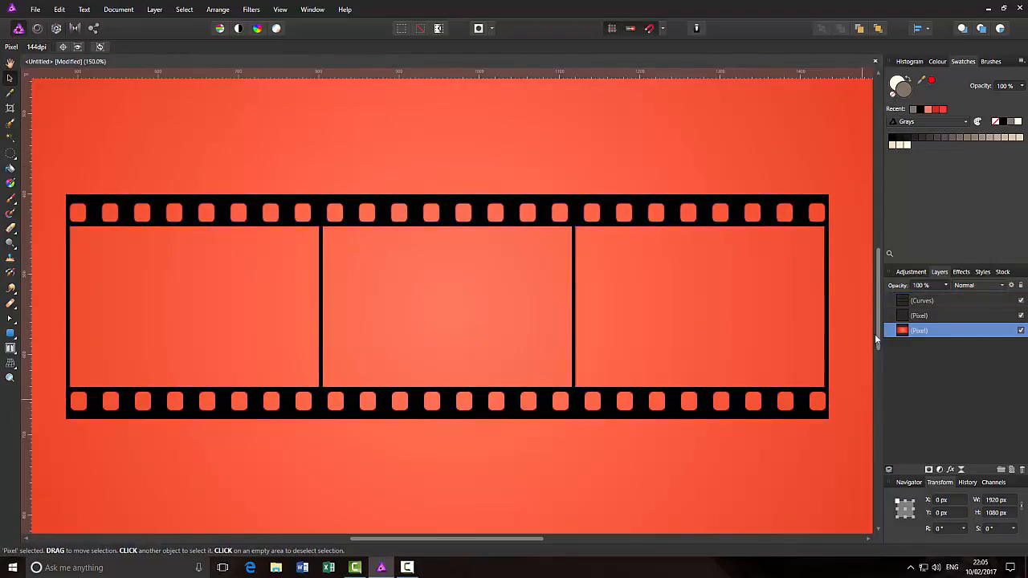
pyautogui.rightClick(943, 315)
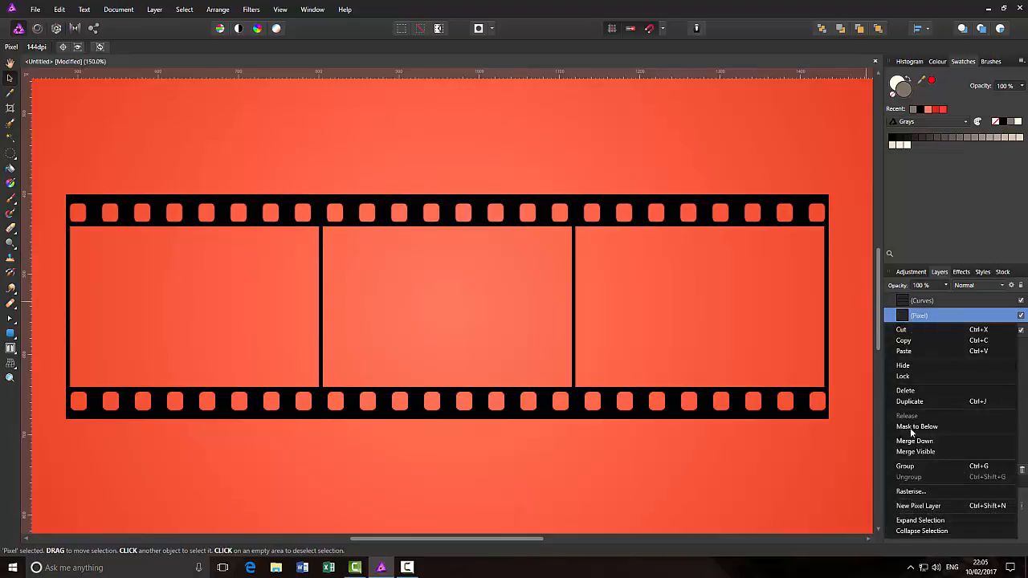
pyautogui.click(918, 391)
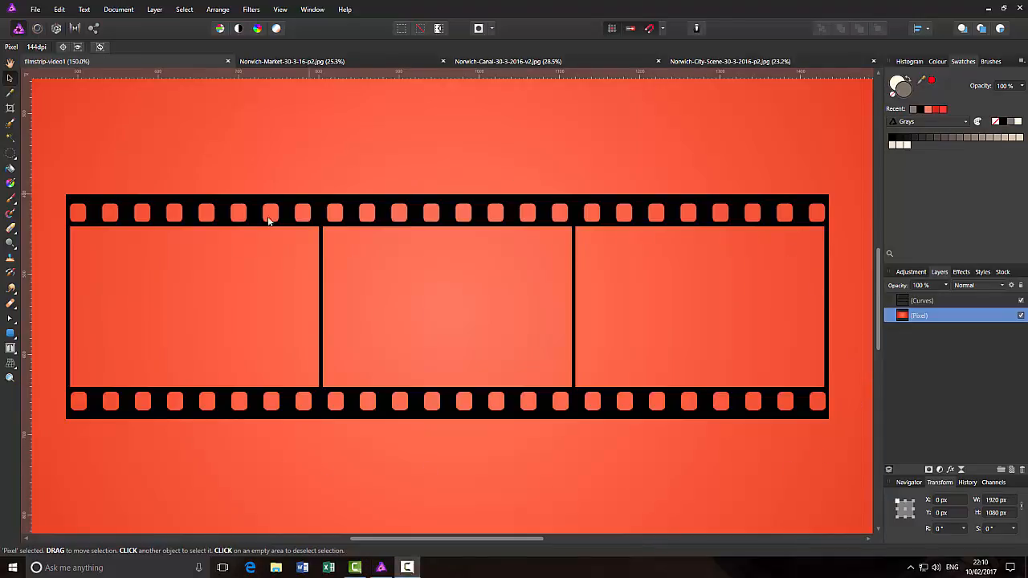
pyautogui.click(977, 302)
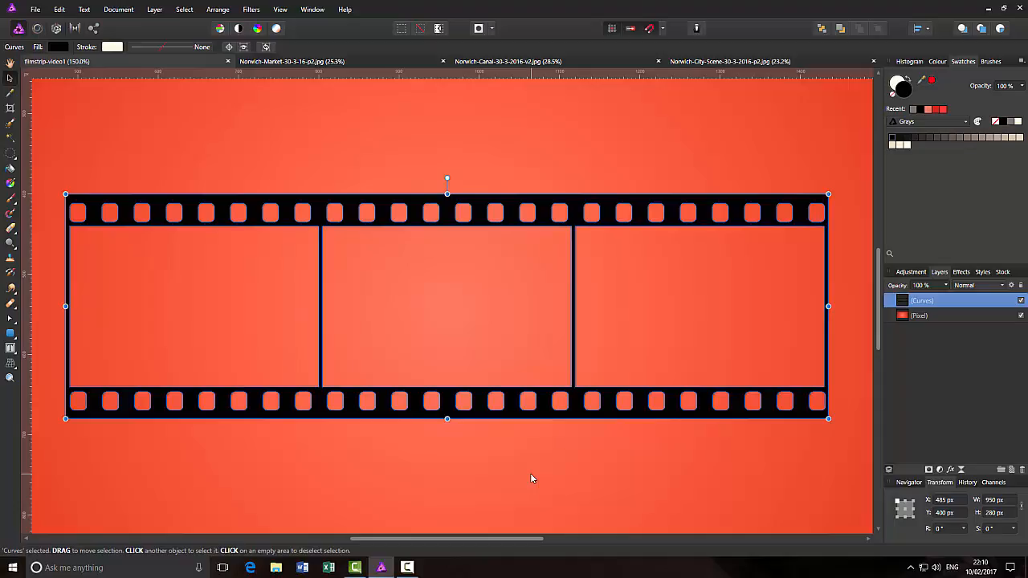
pyautogui.hotkey('ctrl', '0')
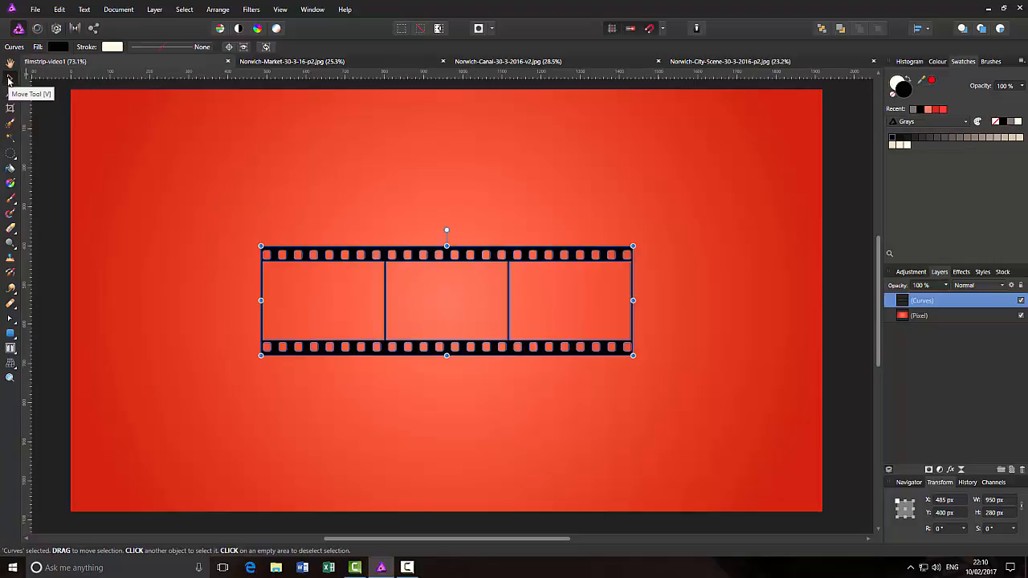
pyautogui.moveTo(594, 260); pyautogui.dragTo(569, 264)
pyautogui.press('ctrl')
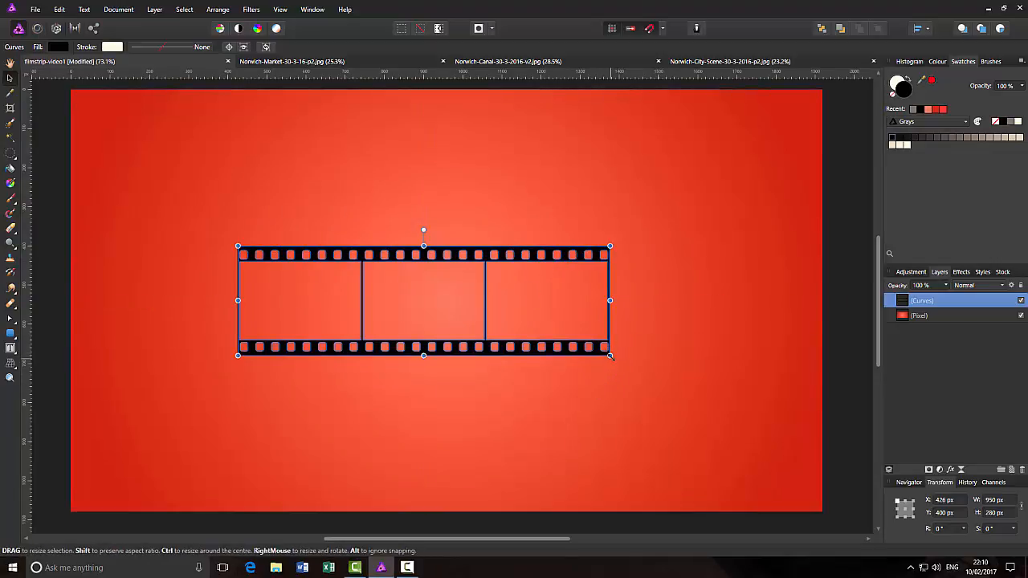
pyautogui.moveTo(611, 355); pyautogui.dragTo(725, 409)
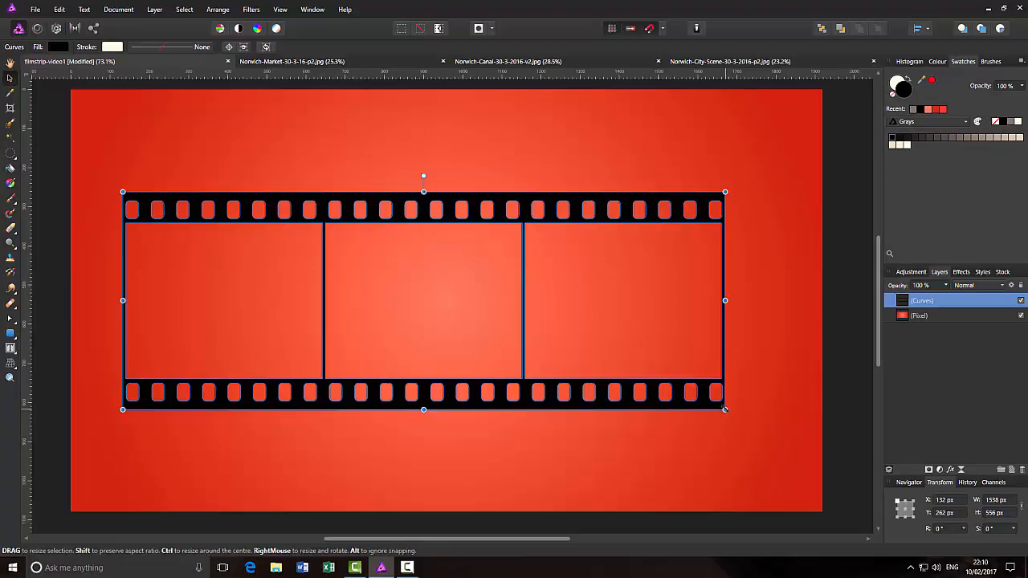
pyautogui.hotkey('ctrl', 'z')
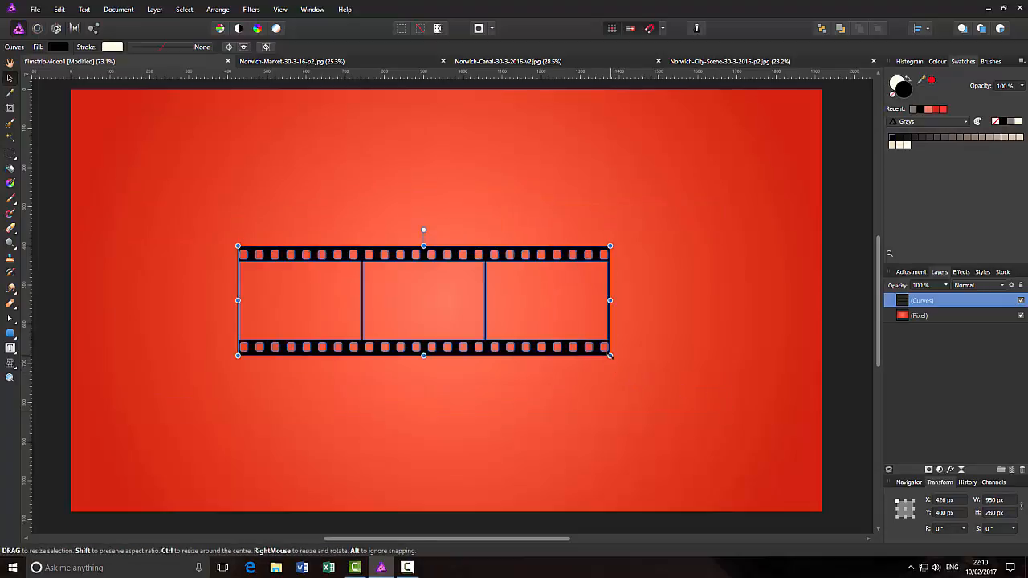
# Enlarge the film strip proportionally to about 1416 by 417 px and position it at about X 252 px, Y 202 px.
pyautogui.moveTo(614, 361); pyautogui.dragTo(793, 429)
pyautogui.moveTo(567, 349); pyautogui.dragTo(497, 302)
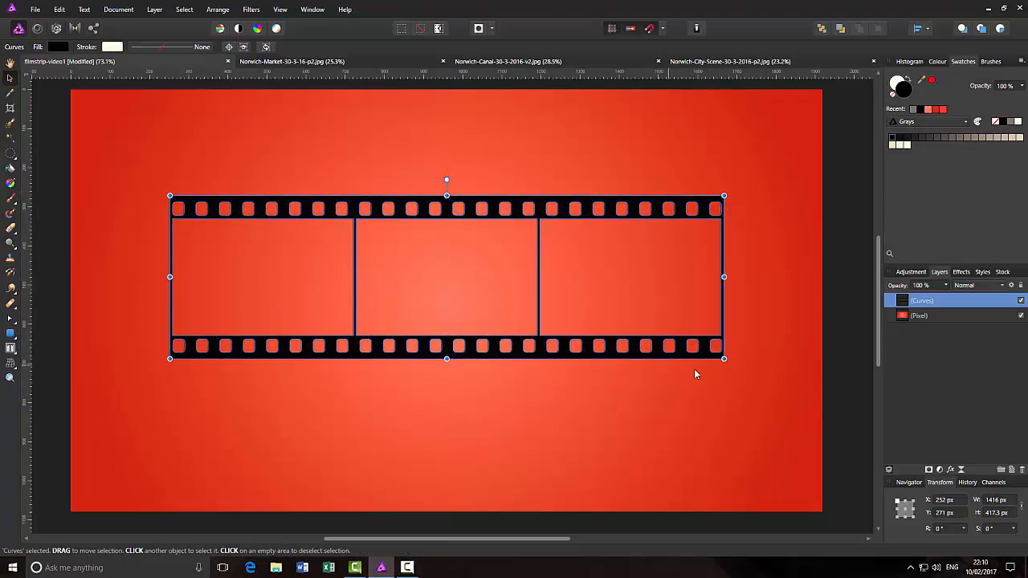
pyautogui.moveTo(583, 309); pyautogui.dragTo(584, 283)
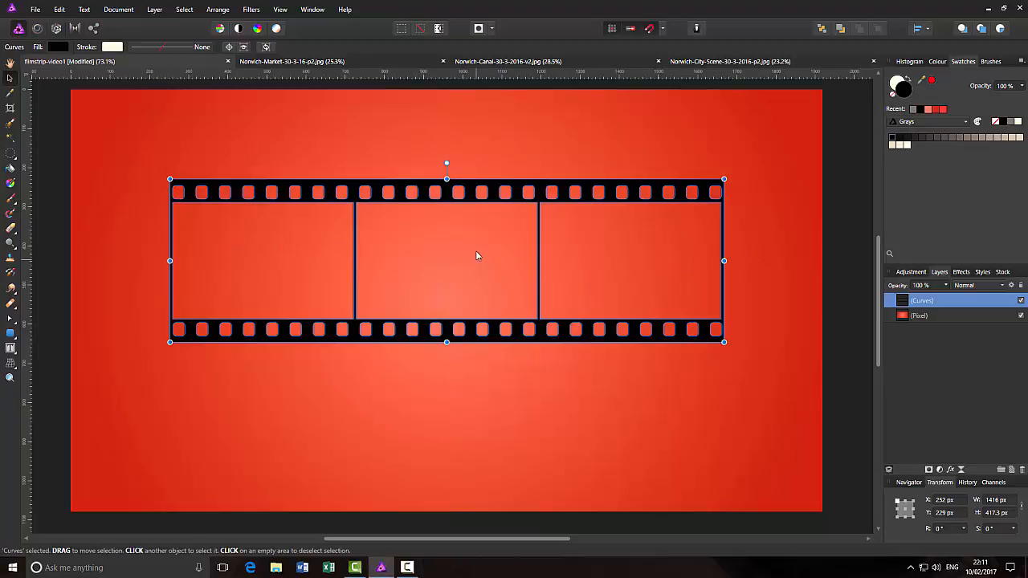
pyautogui.moveTo(462, 260); pyautogui.dragTo(462, 253)
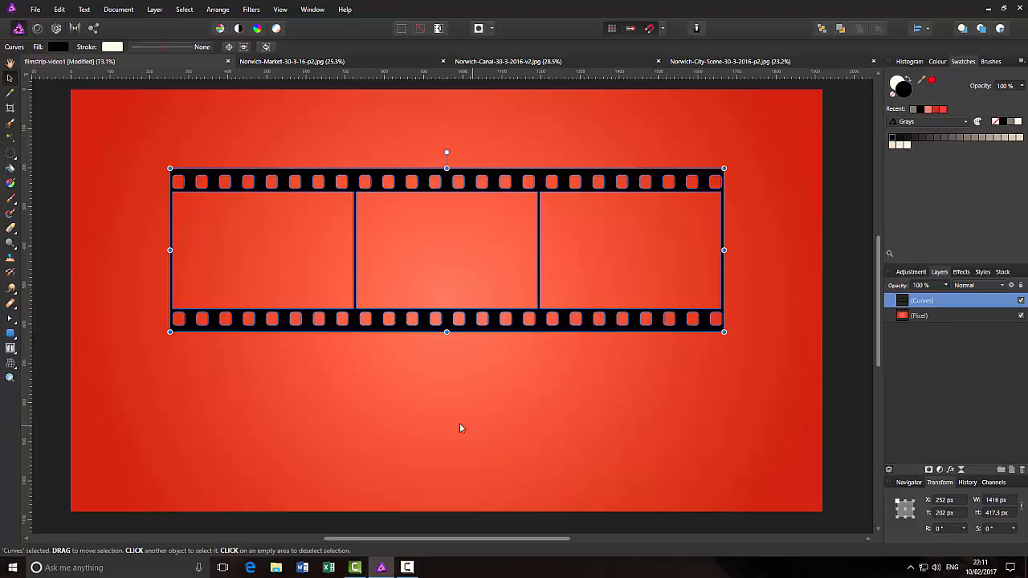
pyautogui.click(35, 9)
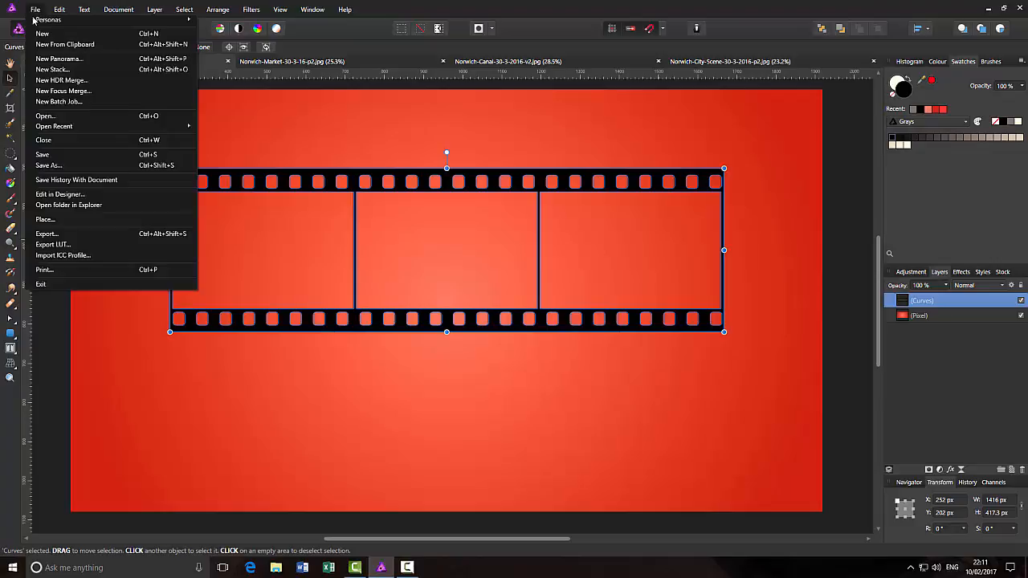
pyautogui.click(47, 165)
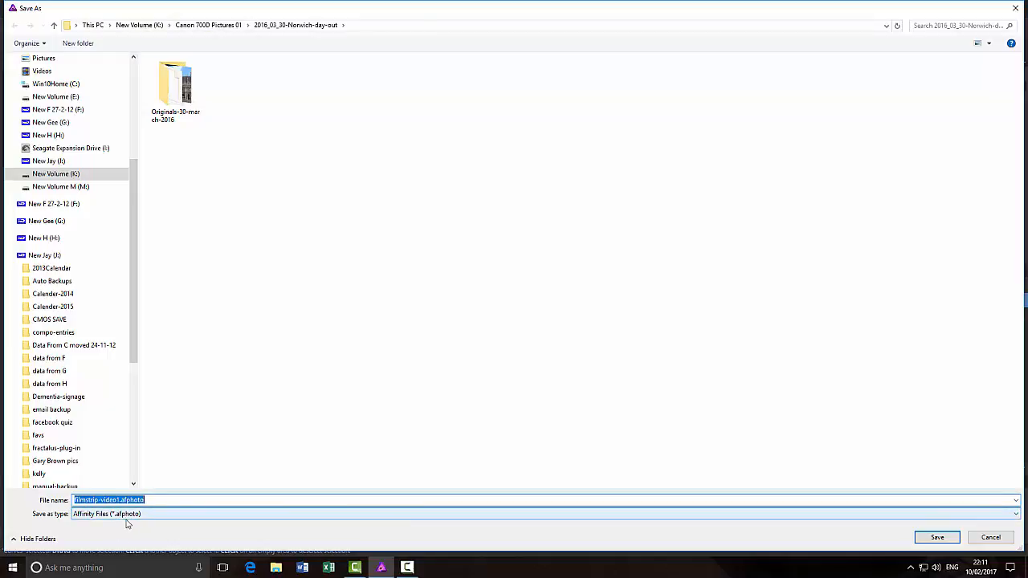
pyautogui.click(1003, 538)
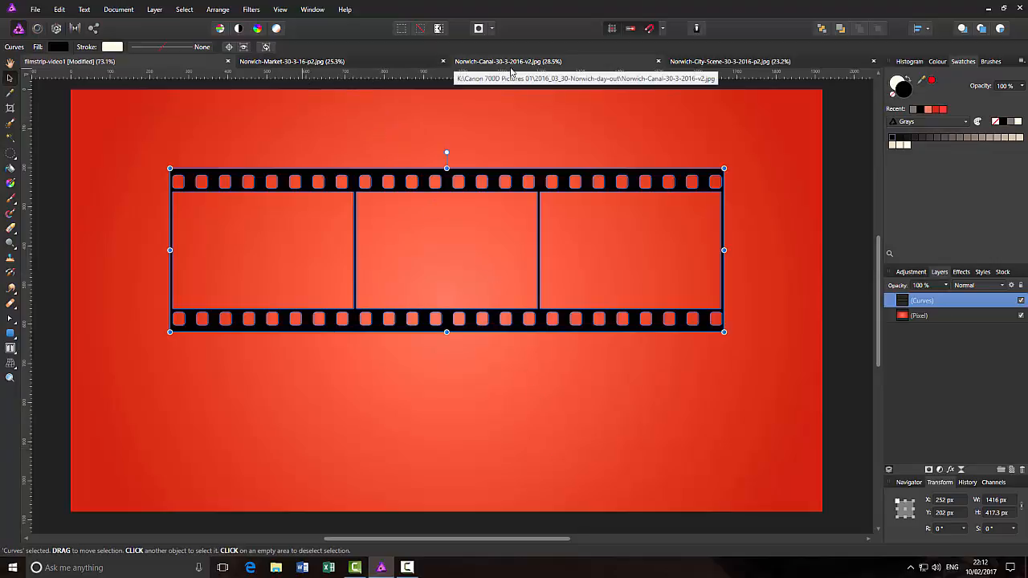
# Select the entire Norwich-Canal-30-3-2016-v2.jpg photo and copy it.
pyautogui.click(594, 62)
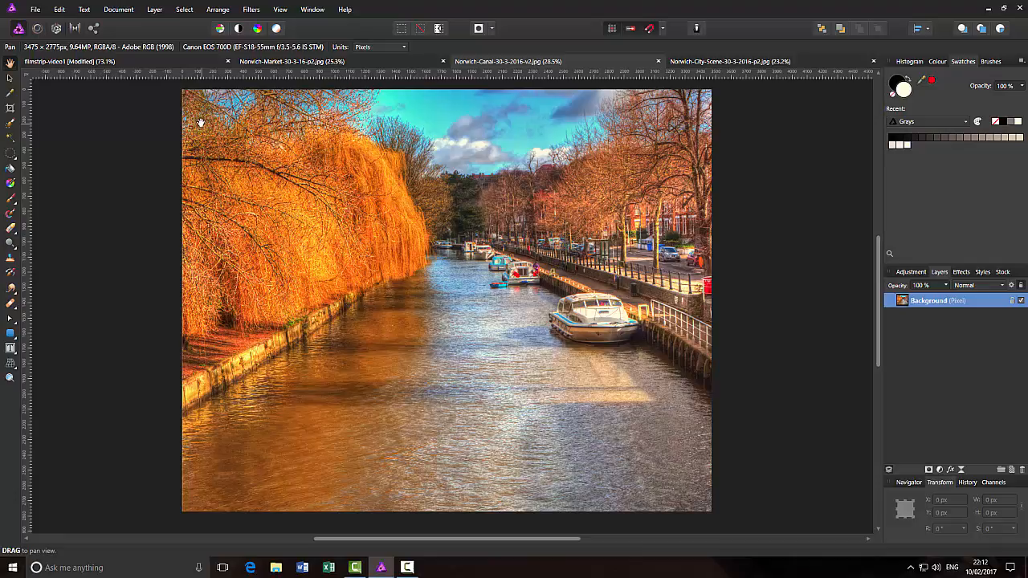
pyautogui.click(185, 10)
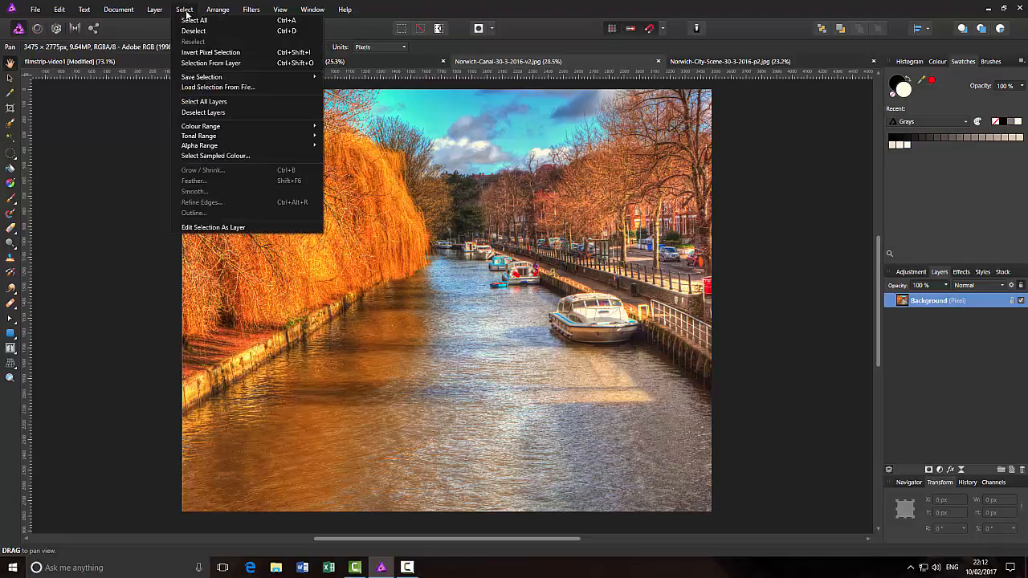
pyautogui.click(193, 20)
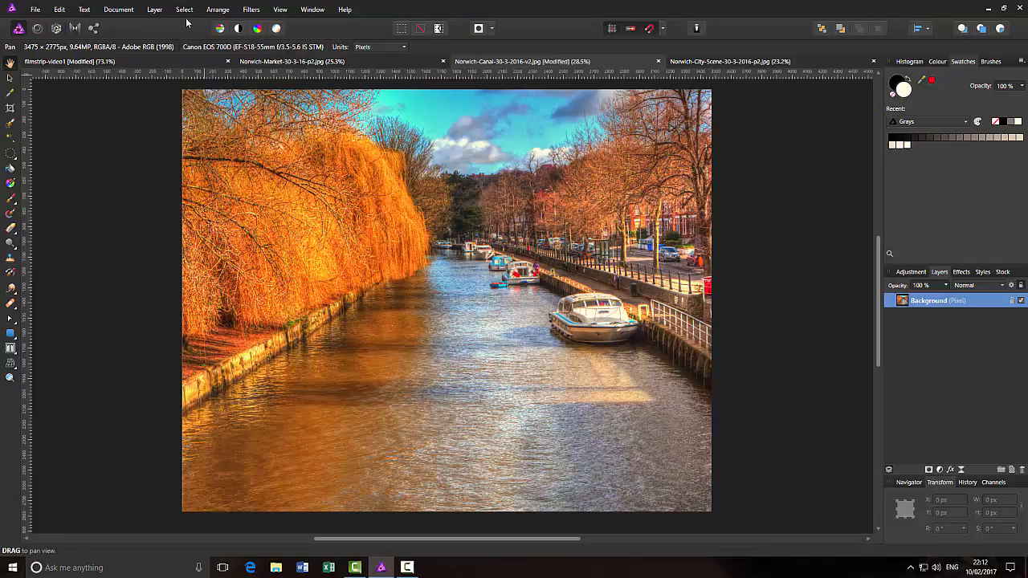
pyautogui.click(61, 11)
pyautogui.click(66, 56)
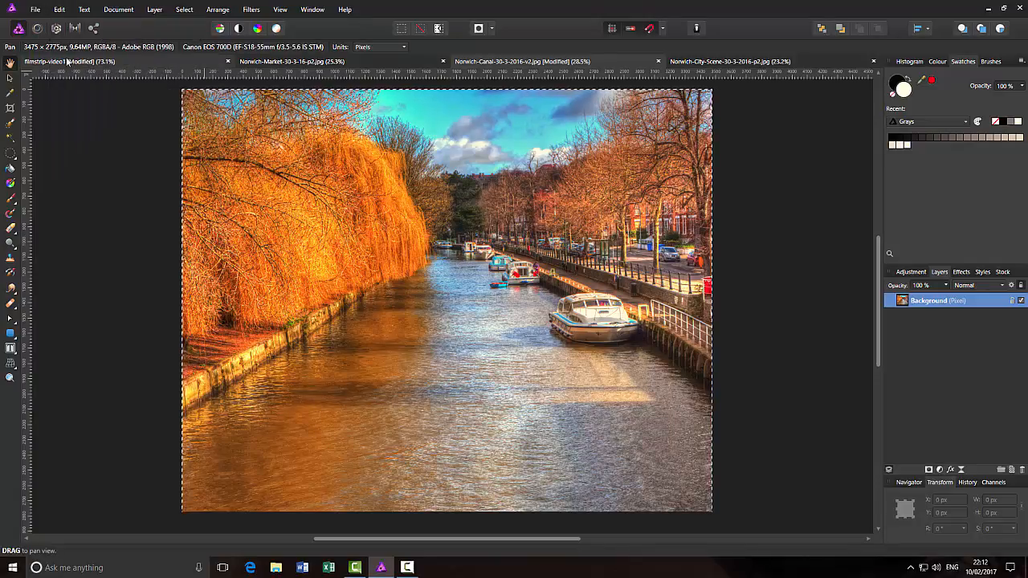
# Paste the copied canal photo into the filmstrip-video1 document above the film strip.
pyautogui.click(128, 62)
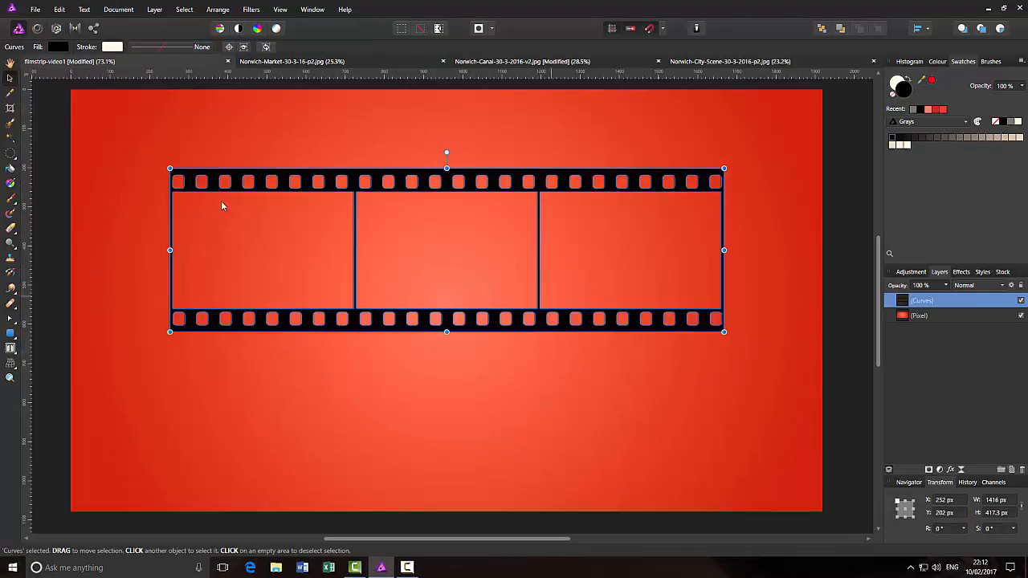
pyautogui.click(60, 10)
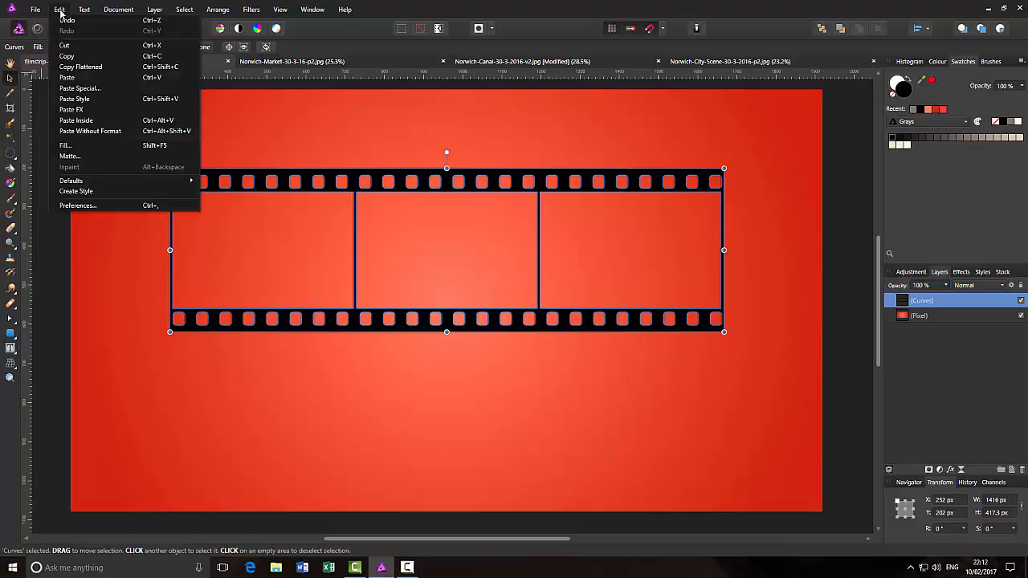
pyautogui.click(68, 78)
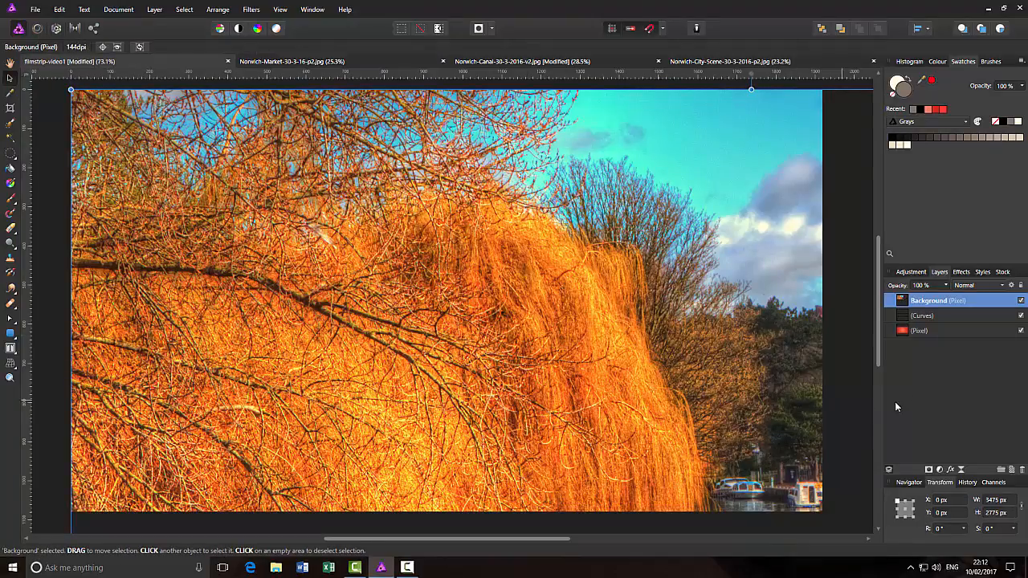
# Scale the oversized canal photo down to about one third of its size so it fits inside the canvas.
pyautogui.click(909, 482)
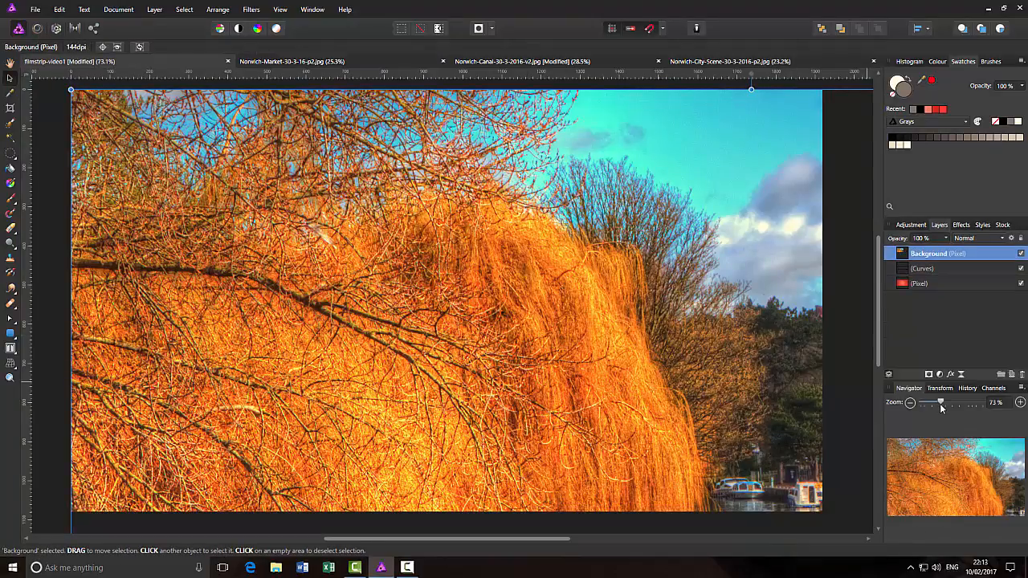
pyautogui.moveTo(942, 404); pyautogui.dragTo(924, 403)
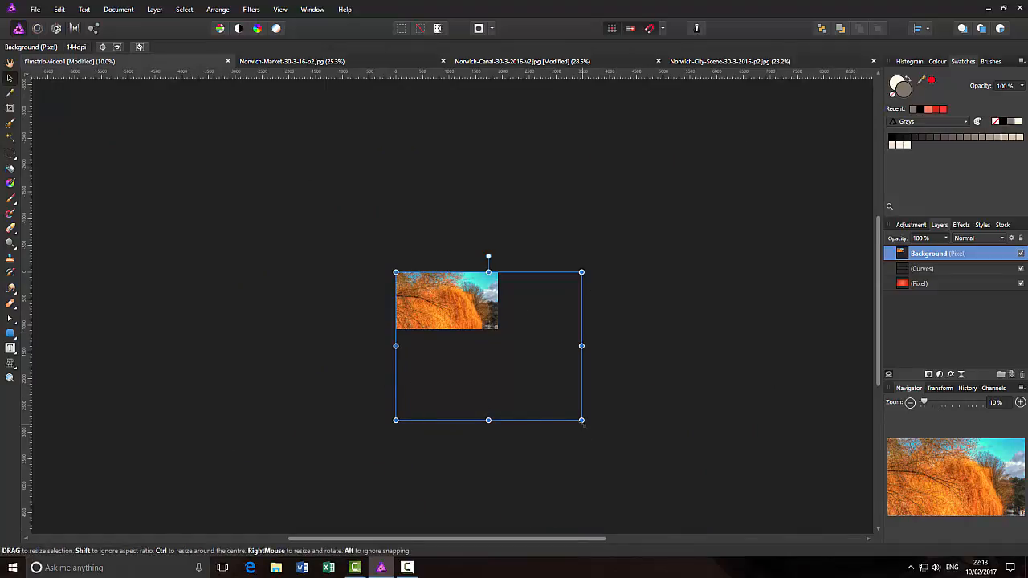
pyautogui.moveTo(581, 420); pyautogui.dragTo(457, 319)
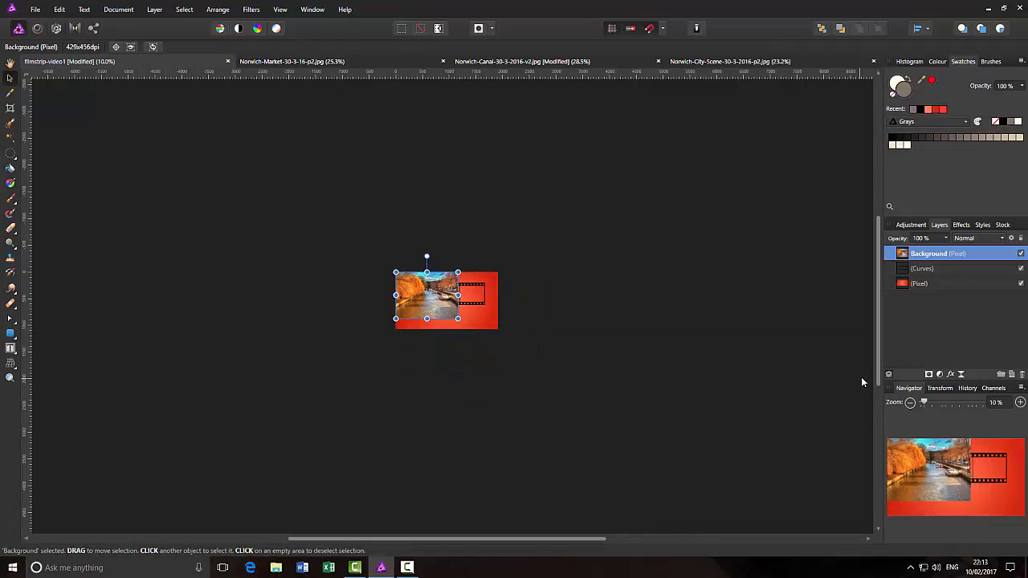
pyautogui.hotkey('ctrl', '0')
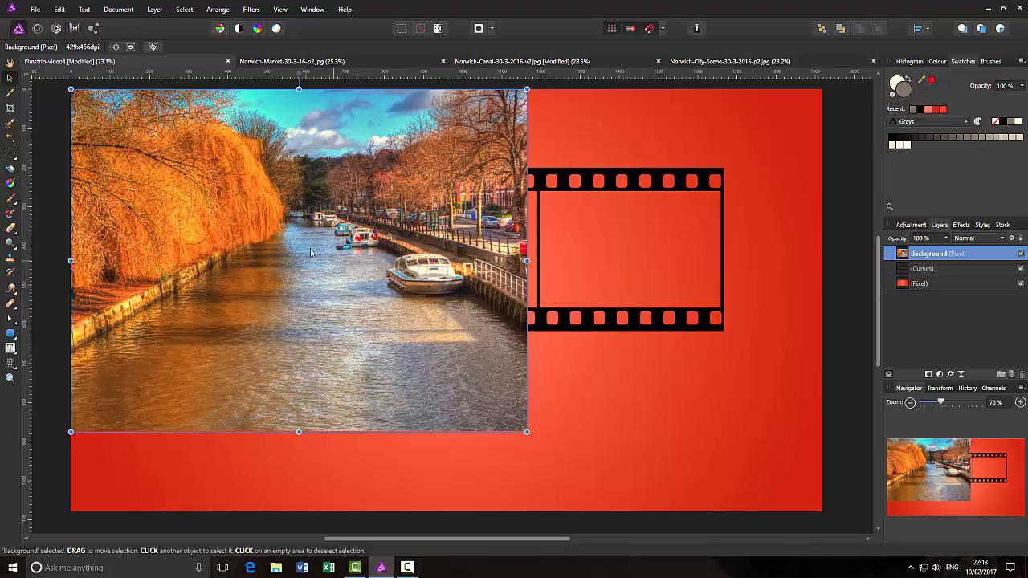
# Shrink the canal photo further to a little wider than one frame and align its upper-left corner with the middle frame.
pyautogui.moveTo(281, 284); pyautogui.dragTo(375, 306)
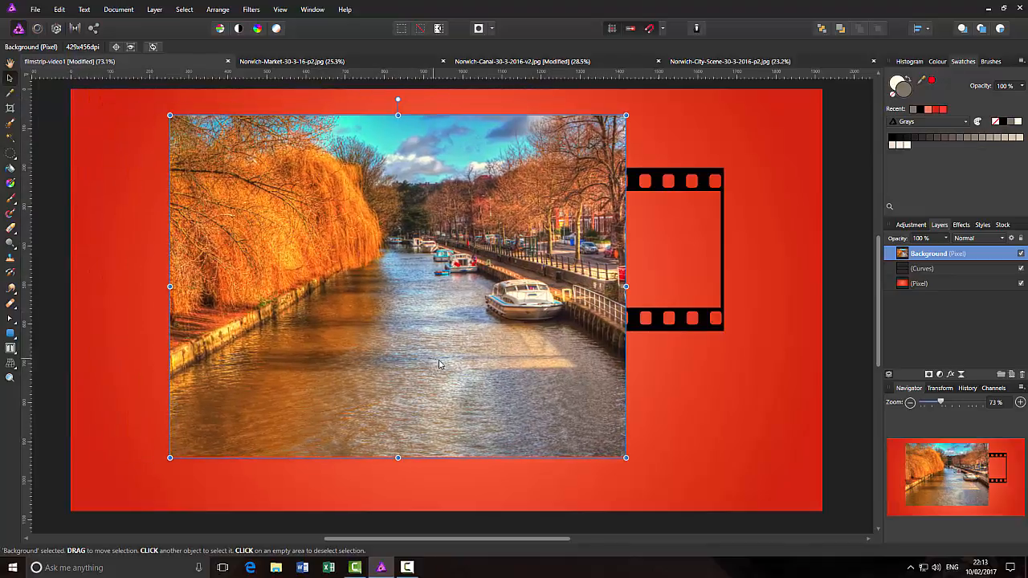
pyautogui.moveTo(626, 458); pyautogui.dragTo(416, 295)
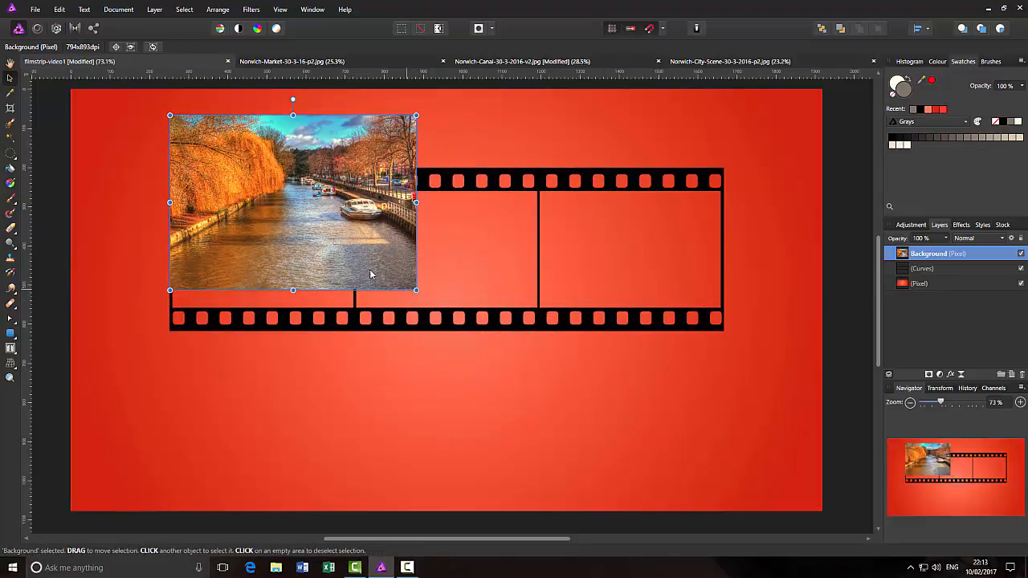
pyautogui.moveTo(334, 246); pyautogui.dragTo(494, 313)
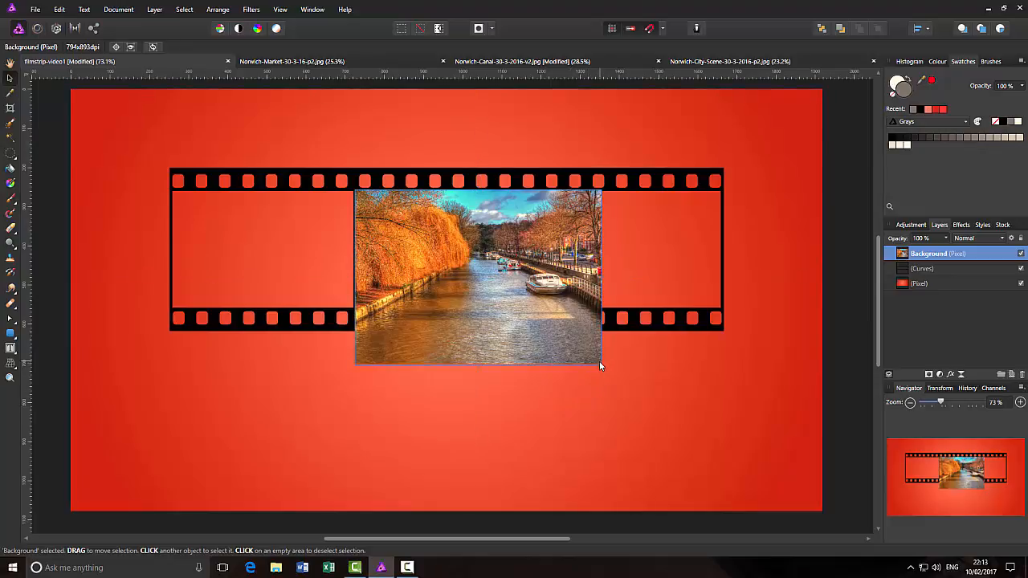
# Scale the canal photo down to slightly smaller than the middle frame and nudge it right within that frame.
pyautogui.moveTo(601, 364); pyautogui.dragTo(553, 331)
pyautogui.moveTo(483, 306); pyautogui.dragTo(447, 272)
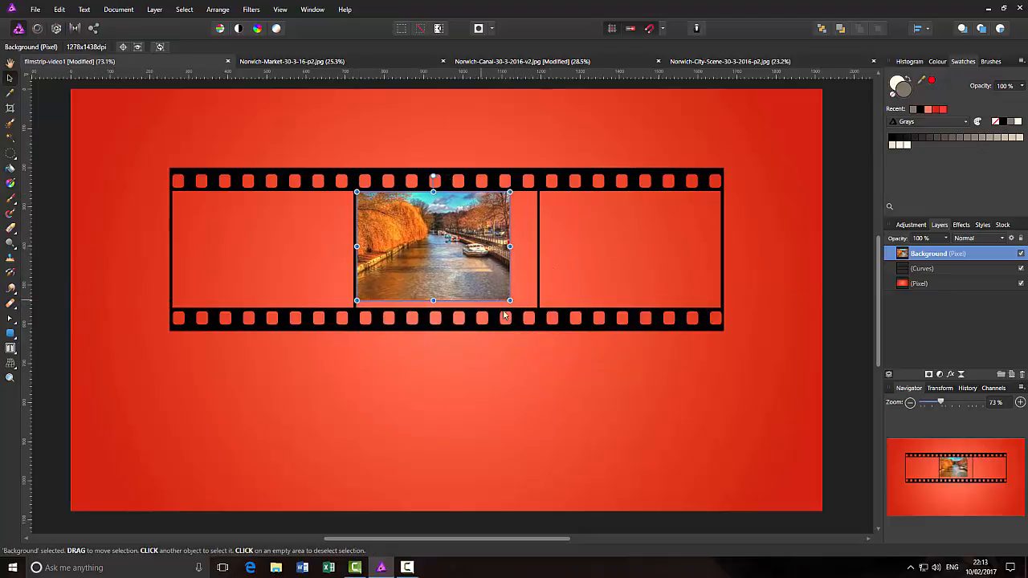
pyautogui.moveTo(511, 301); pyautogui.dragTo(521, 309)
pyautogui.press('Right')
pyautogui.press('Right')
pyautogui.press('Right')
pyautogui.press('Right')
pyautogui.press('Right')
pyautogui.press('Right')
pyautogui.press('Right')
pyautogui.press('Right')
pyautogui.press('Right')
pyautogui.press('Right')
pyautogui.press('Right')
pyautogui.press('Right')
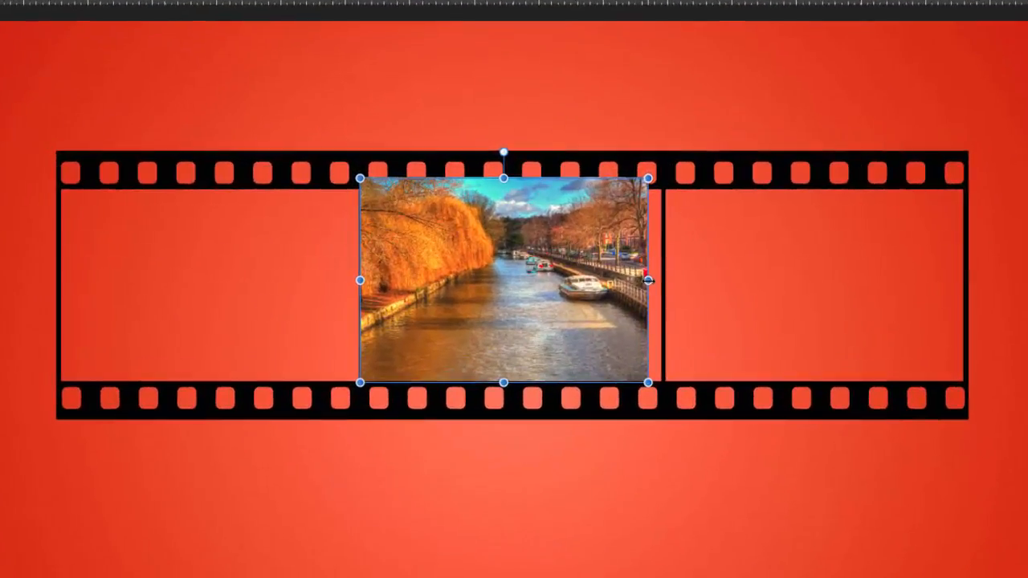
# Stretch the canal photo's sides and trim its height so it fills the middle frame and slightly overlaps the black borders.
pyautogui.moveTo(528, 246); pyautogui.dragTo(530, 247)
pyautogui.moveTo(649, 279); pyautogui.dragTo(662, 281)
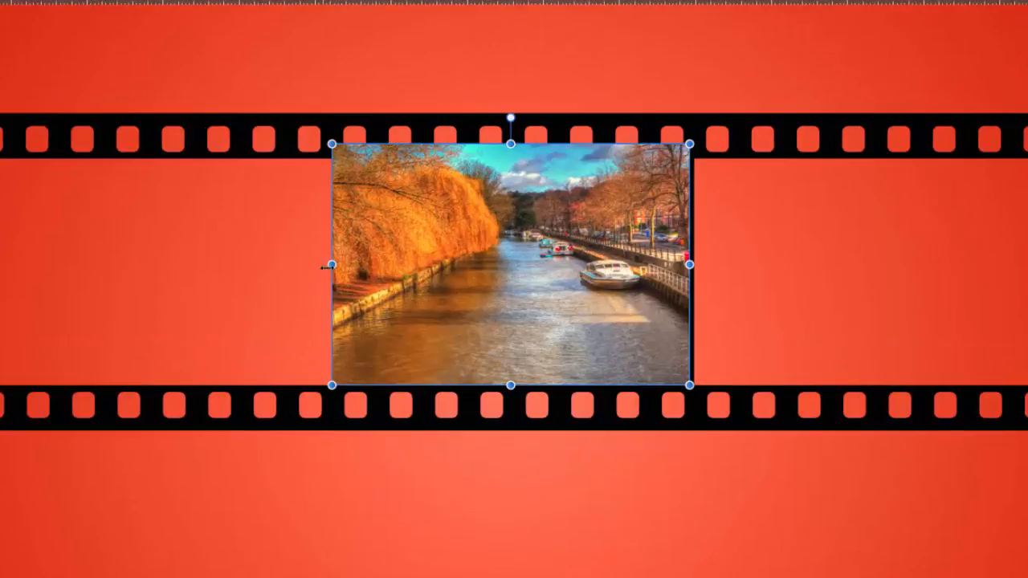
pyautogui.moveTo(333, 265); pyautogui.dragTo(333, 264)
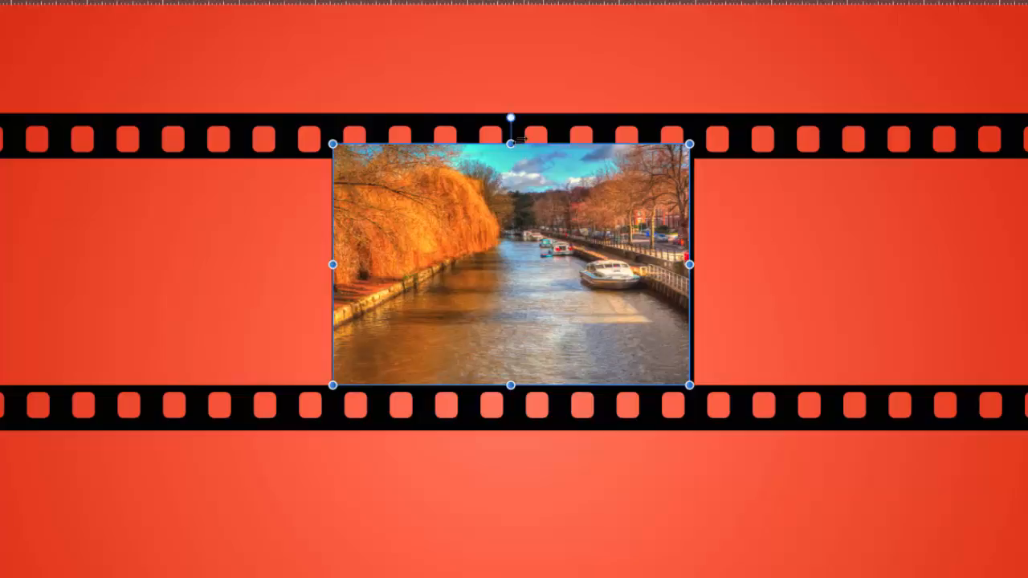
pyautogui.moveTo(511, 144); pyautogui.dragTo(511, 155)
pyautogui.moveTo(511, 385); pyautogui.dragTo(510, 387)
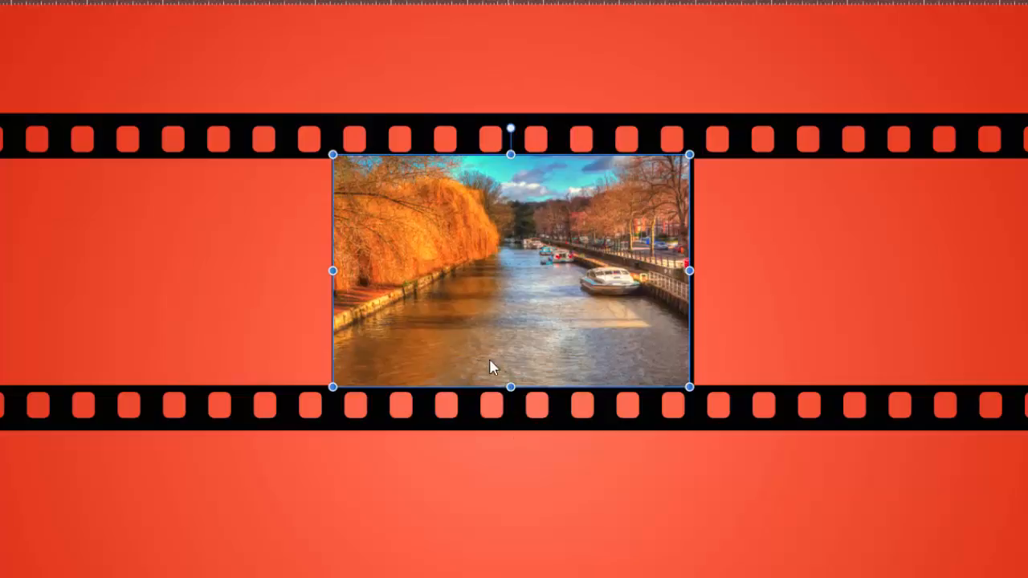
pyautogui.moveTo(333, 270); pyautogui.dragTo(334, 271)
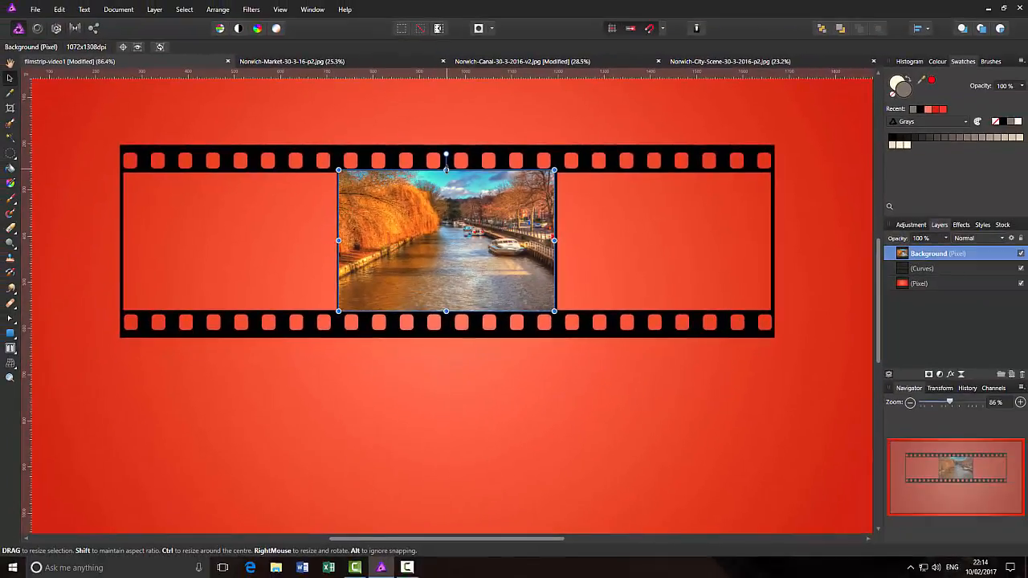
pyautogui.moveTo(446, 169); pyautogui.dragTo(446, 171)
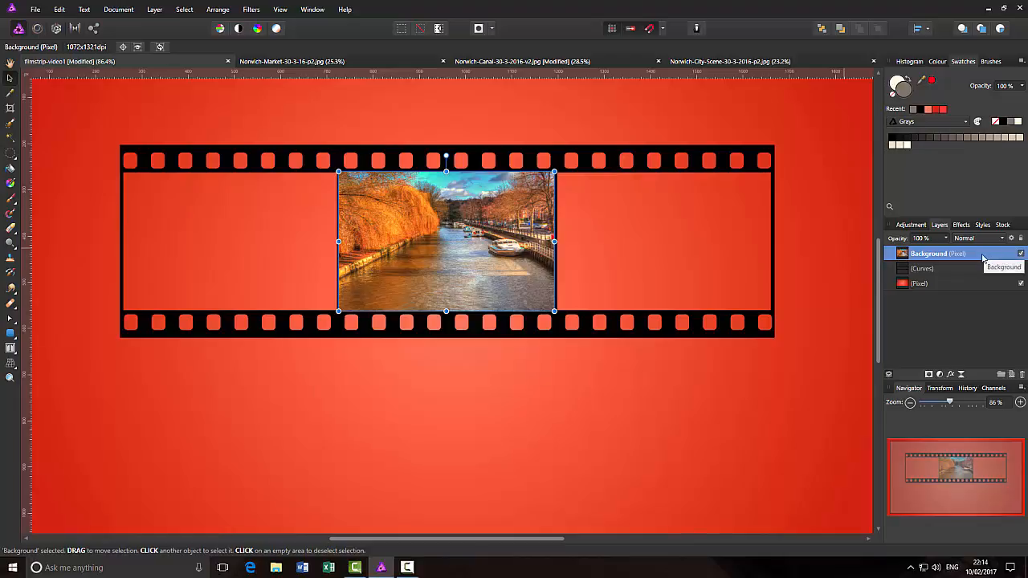
# Move the canal photo layer beneath the film strip Curves layer and select the red gradient layer.
pyautogui.moveTo(983, 257); pyautogui.dragTo(984, 280)
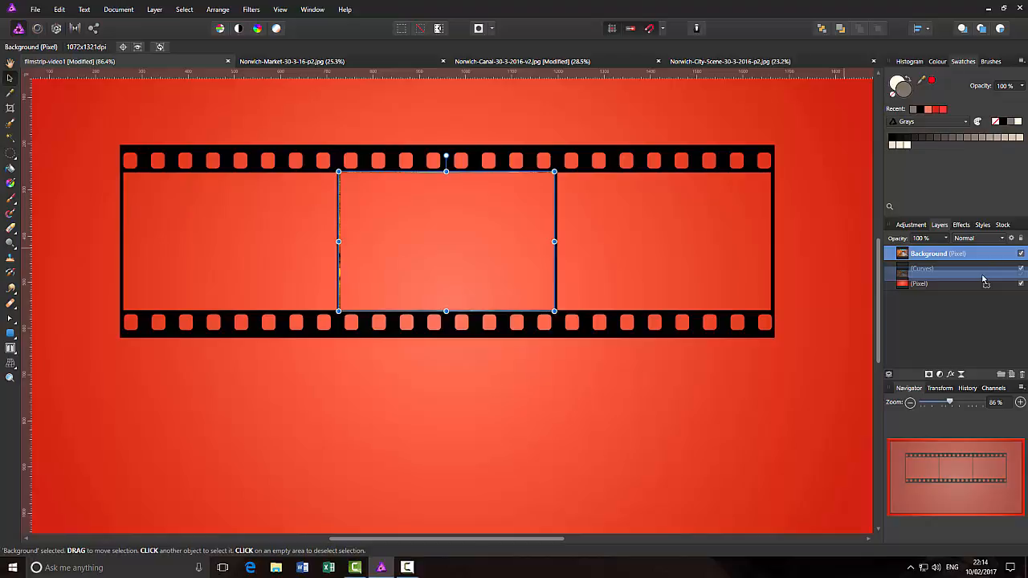
pyautogui.moveTo(984, 280); pyautogui.dragTo(982, 278)
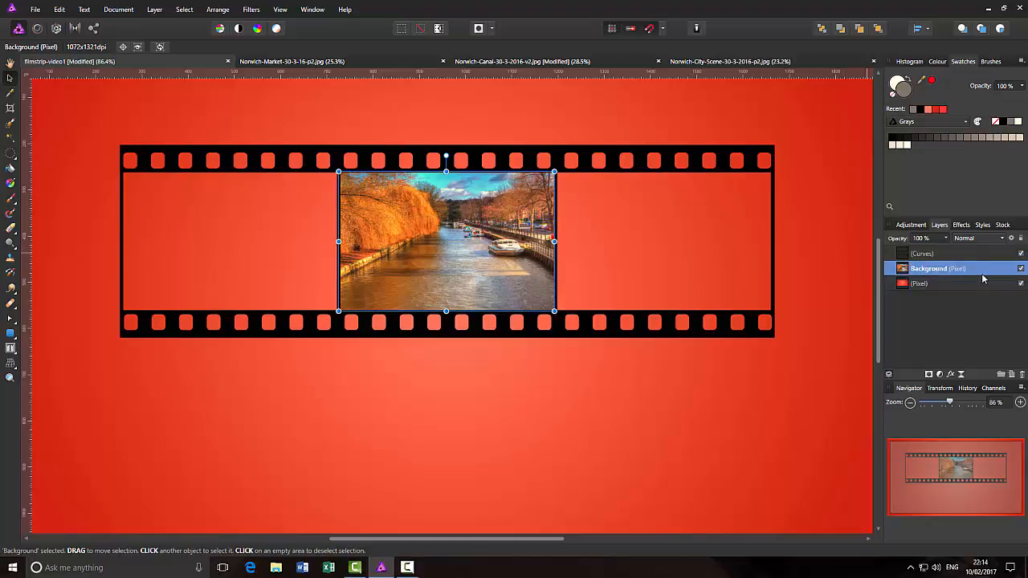
pyautogui.click(668, 390)
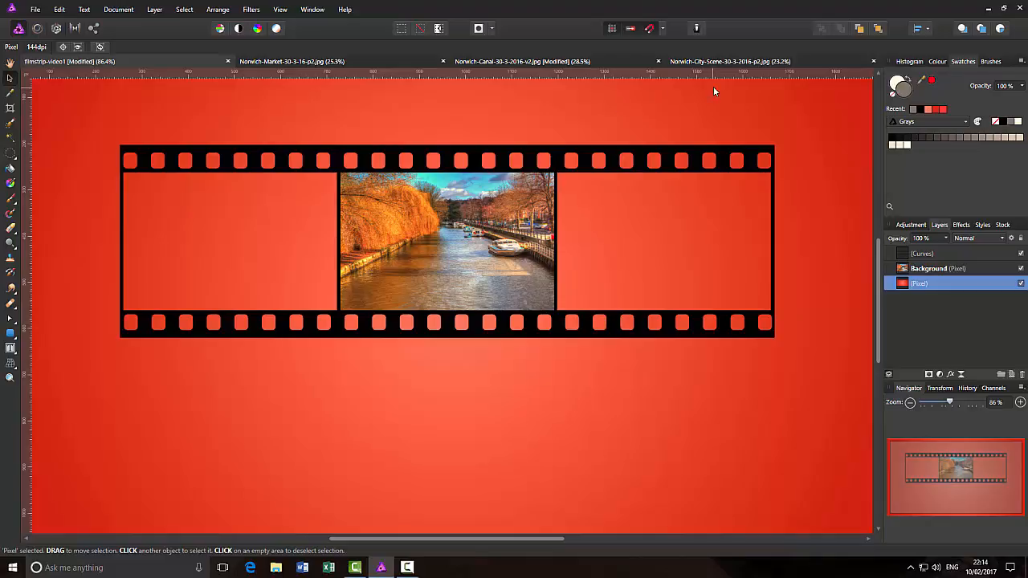
# Select the entire Norwich-City-Scene-30-3-2016-p2.jpg photo and copy it.
pyautogui.click(721, 62)
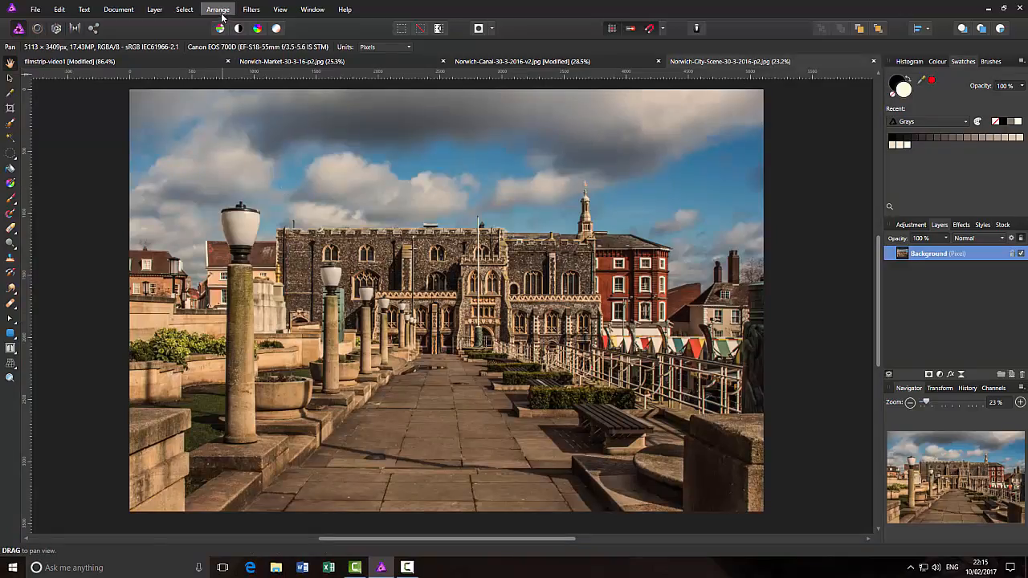
pyautogui.click(186, 11)
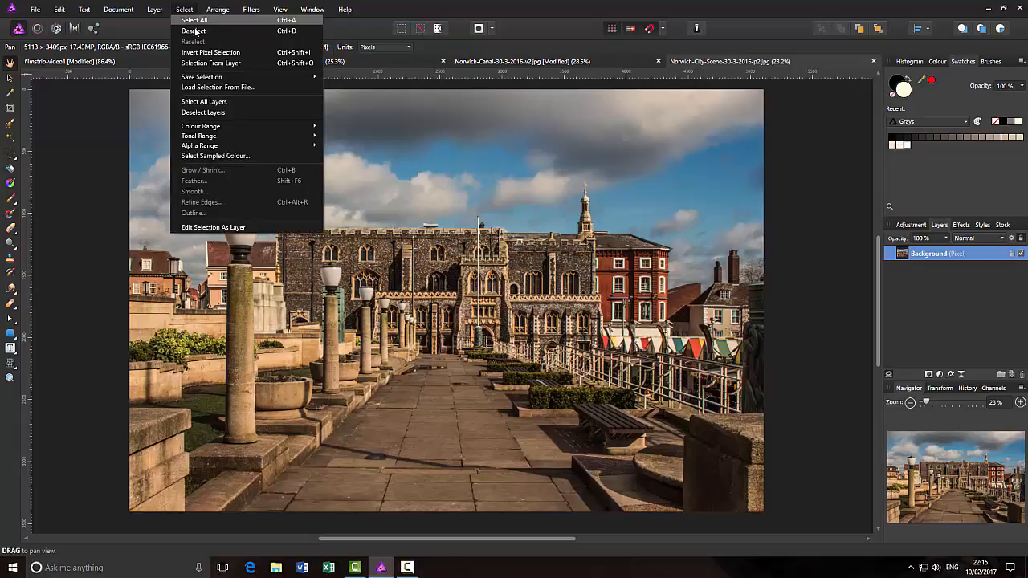
pyautogui.click(201, 22)
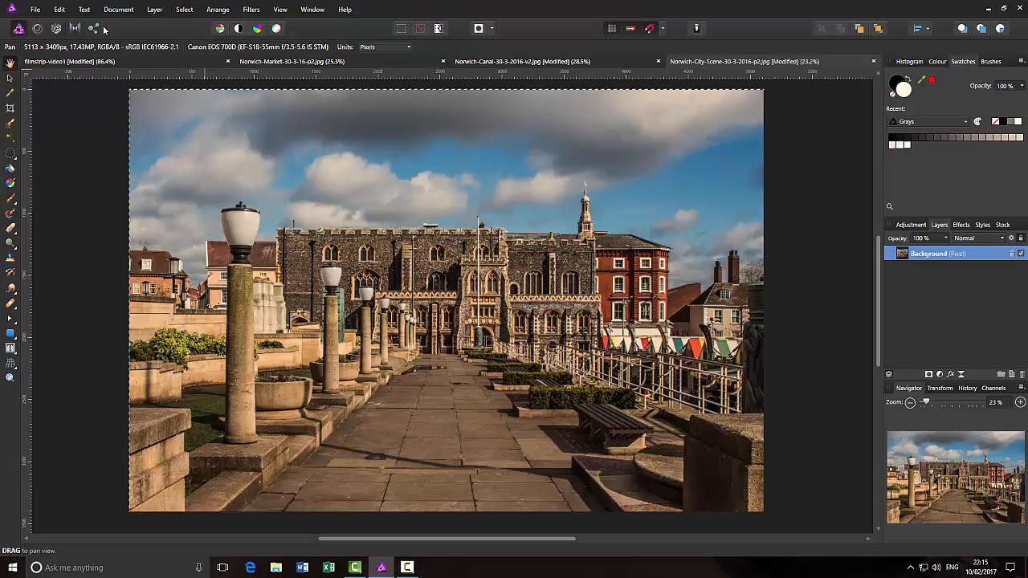
pyautogui.click(59, 9)
pyautogui.click(66, 56)
# Paste the copied city scene photo into the filmstrip-video1 document, directly above the red gradient layer.
pyautogui.click(125, 62)
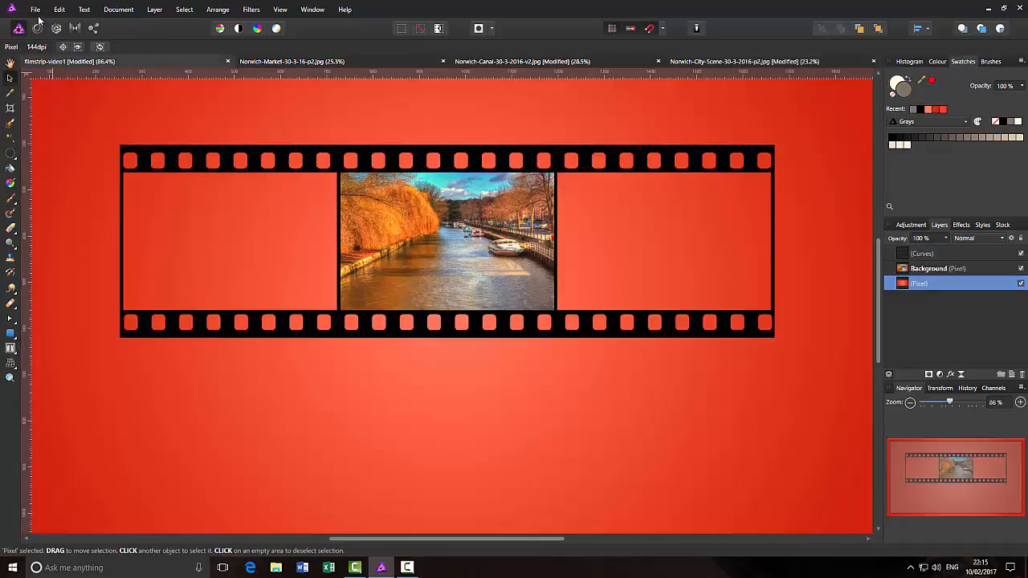
pyautogui.click(59, 11)
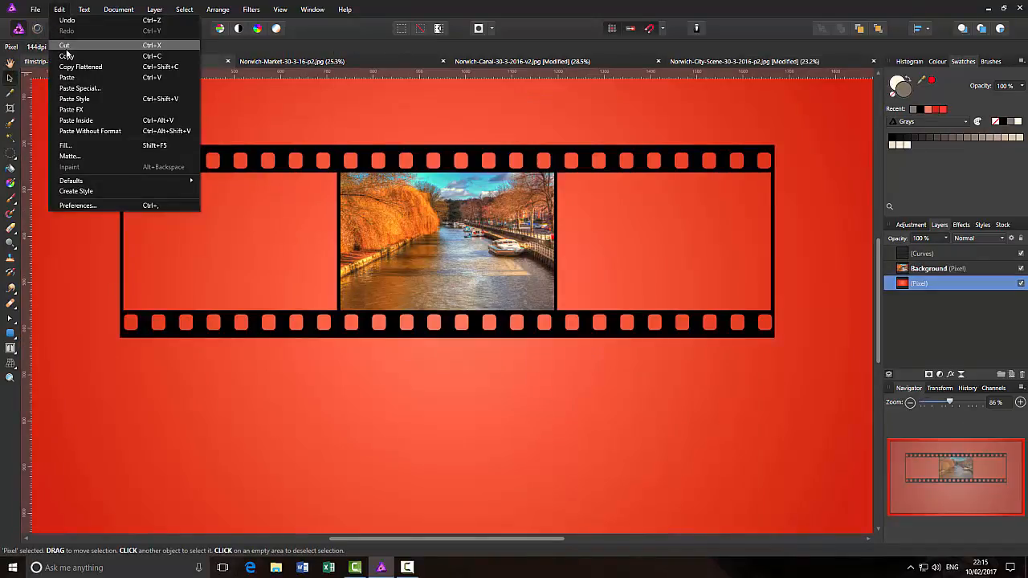
pyautogui.click(68, 78)
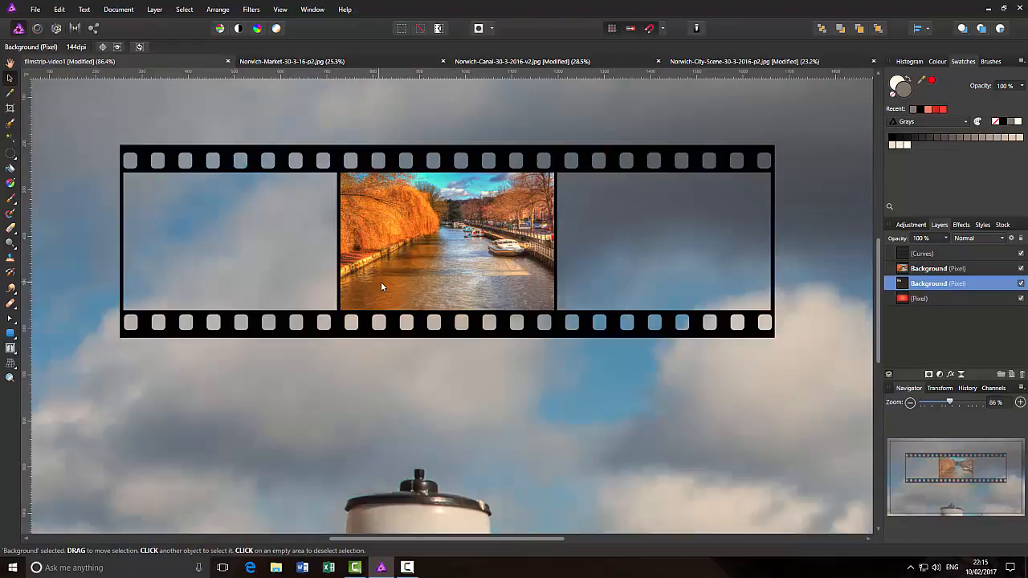
# Scale the oversized city scene photo down to about a third wider than one film frame.
pyautogui.moveTo(949, 404); pyautogui.dragTo(924, 403)
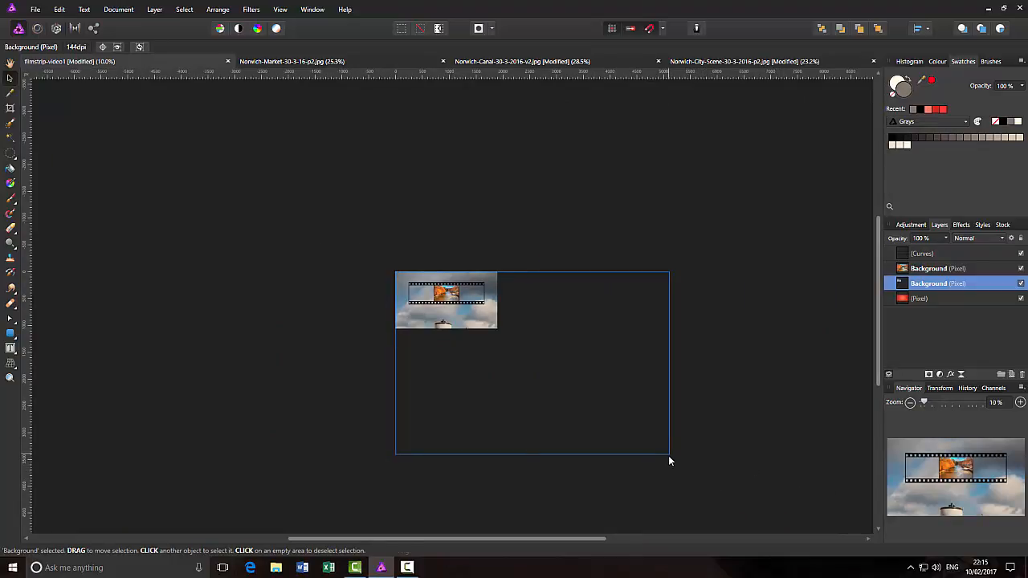
pyautogui.moveTo(659, 450); pyautogui.dragTo(451, 307)
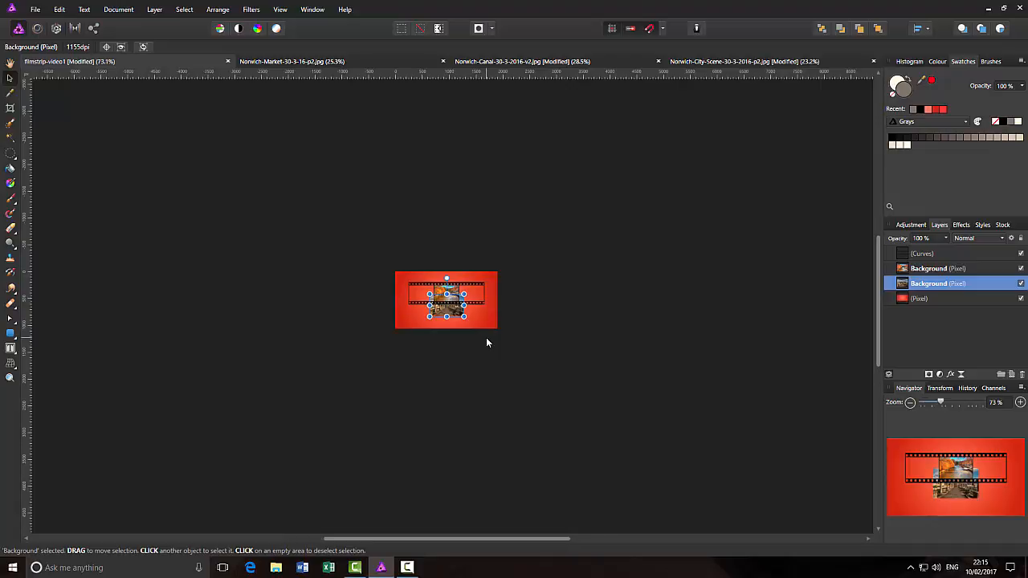
pyautogui.hotkey('ctrl', '0')
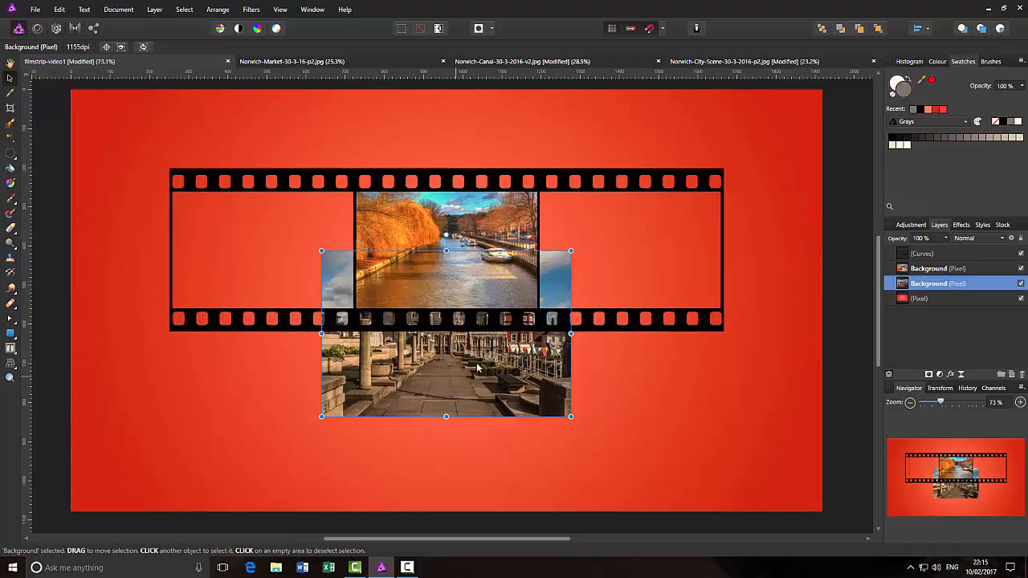
# Move the city scene photo over the left frame and resize it to slightly larger than that frame.
pyautogui.moveTo(464, 368); pyautogui.dragTo(328, 318)
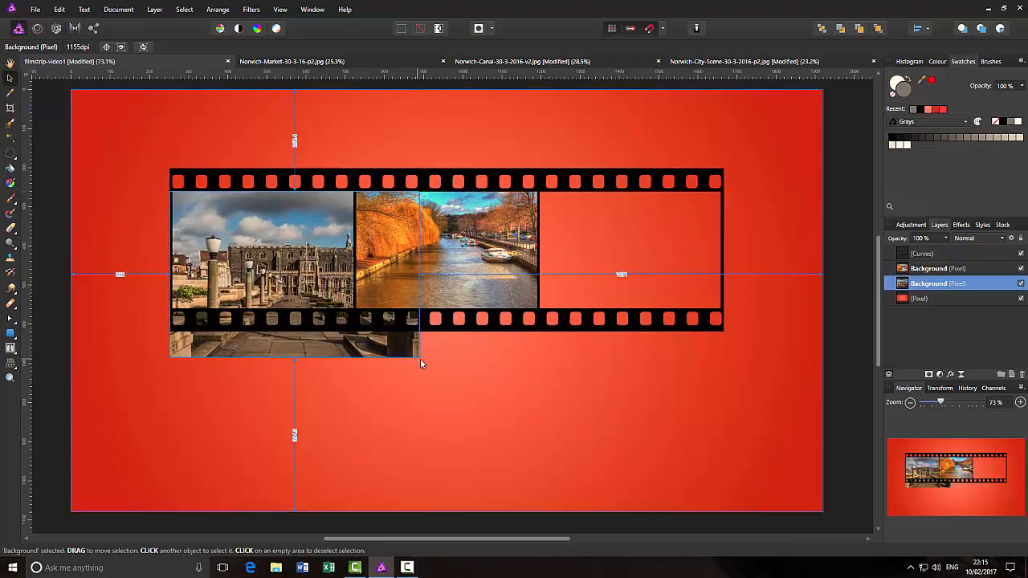
pyautogui.moveTo(419, 357); pyautogui.dragTo(367, 323)
pyautogui.moveTo(308, 296); pyautogui.dragTo(257, 262)
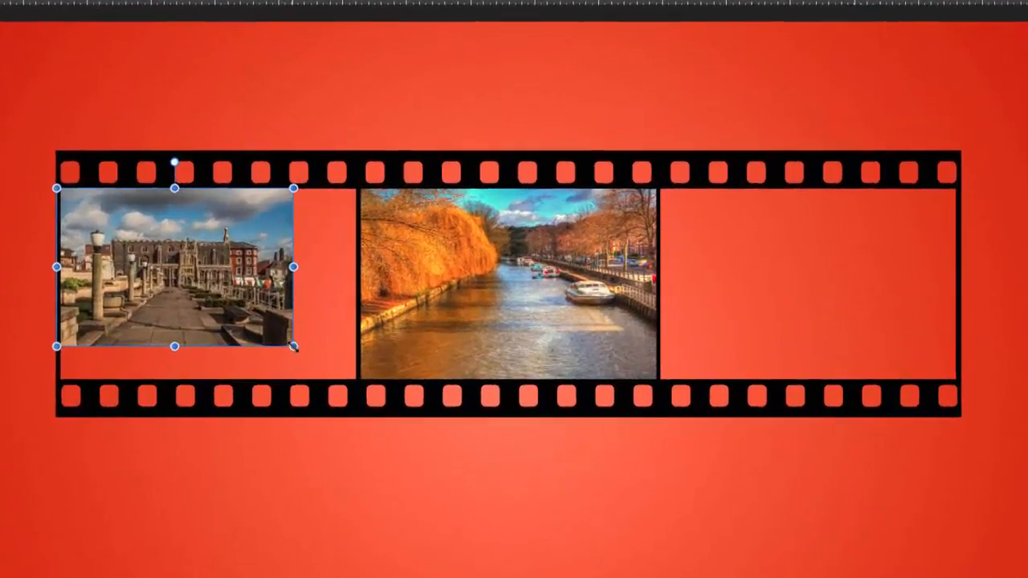
pyautogui.moveTo(293, 346); pyautogui.dragTo(330, 371)
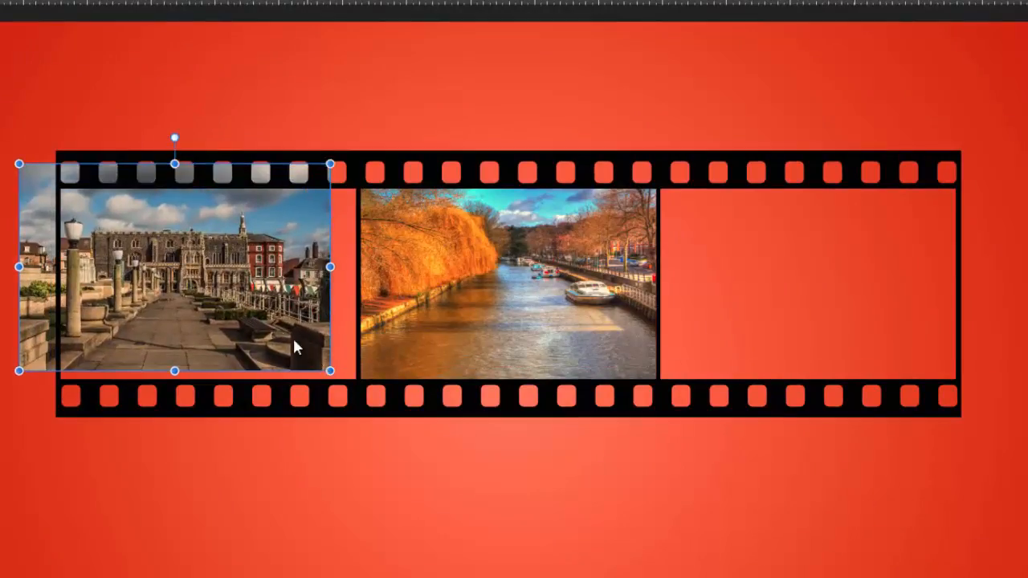
pyautogui.moveTo(271, 327); pyautogui.dragTo(288, 345)
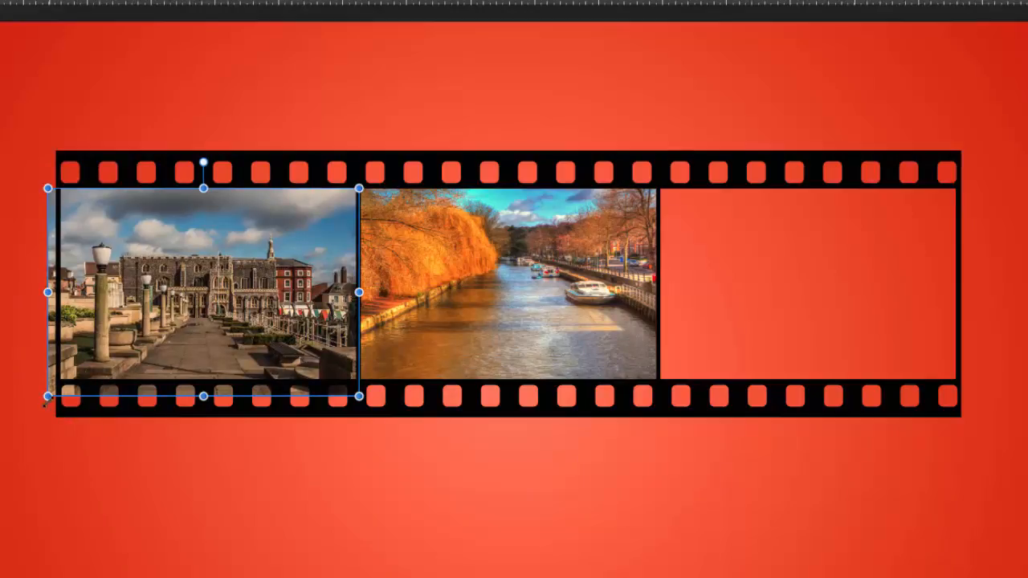
# Adjust the city scene photo's size and position so it fills the left frame with its edges under the black borders.
pyautogui.moveTo(46, 397); pyautogui.dragTo(56, 390)
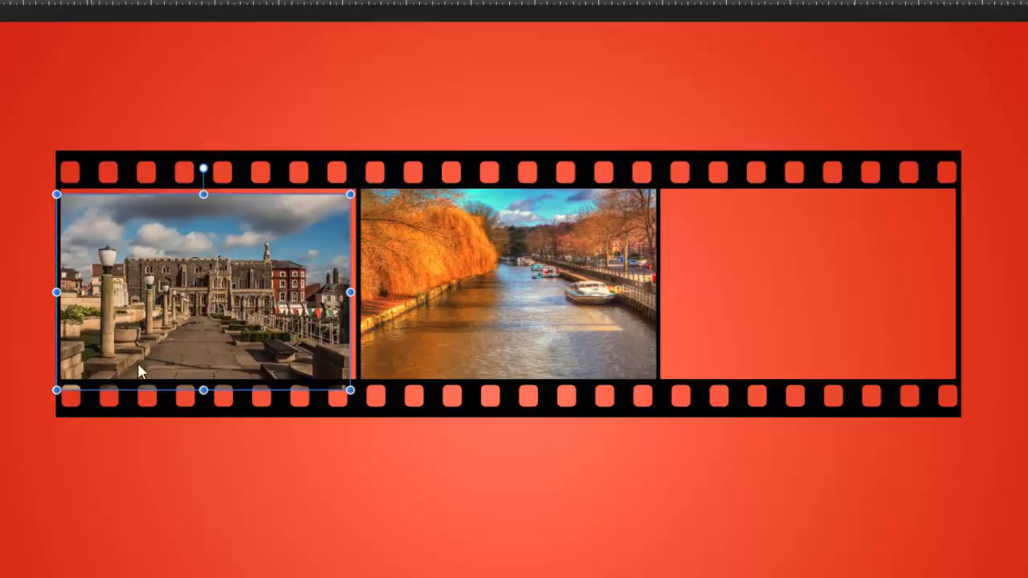
pyautogui.moveTo(198, 350); pyautogui.dragTo(197, 342)
pyautogui.moveTo(350, 284); pyautogui.dragTo(359, 284)
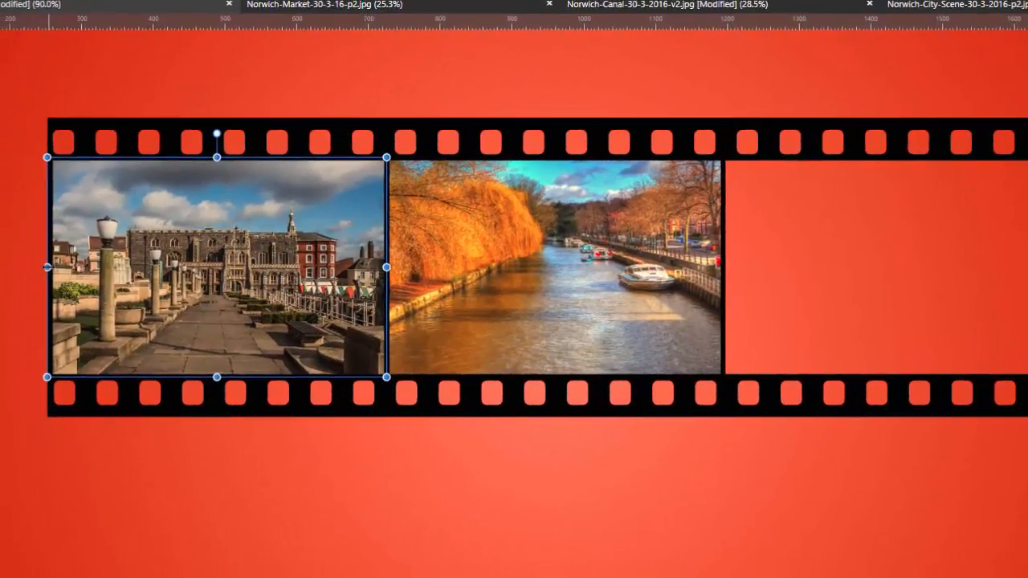
pyautogui.moveTo(49, 267); pyautogui.dragTo(48, 266)
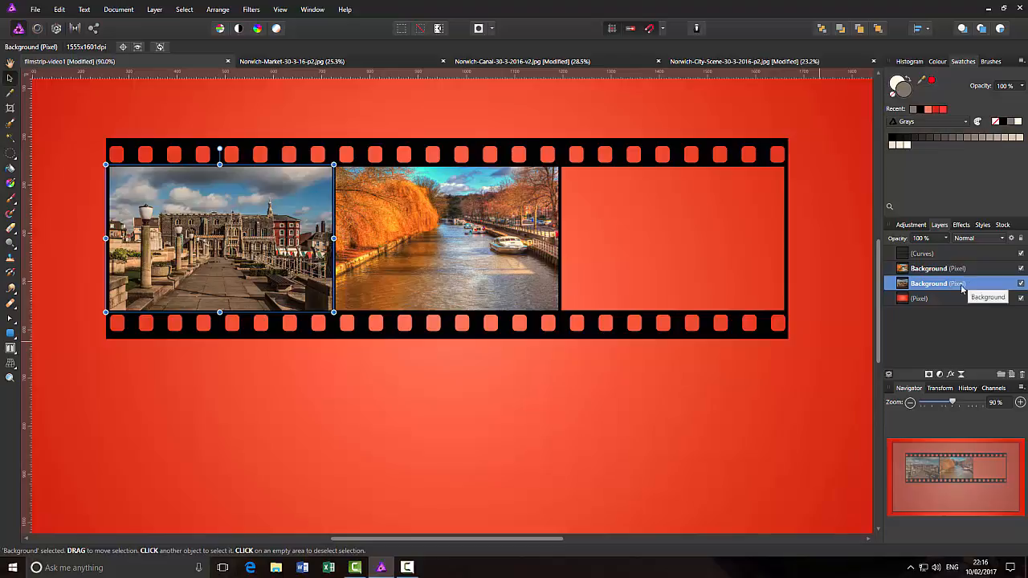
# Make the red gradient pixel layer at the base of the layer stack active.
pyautogui.click(601, 471)
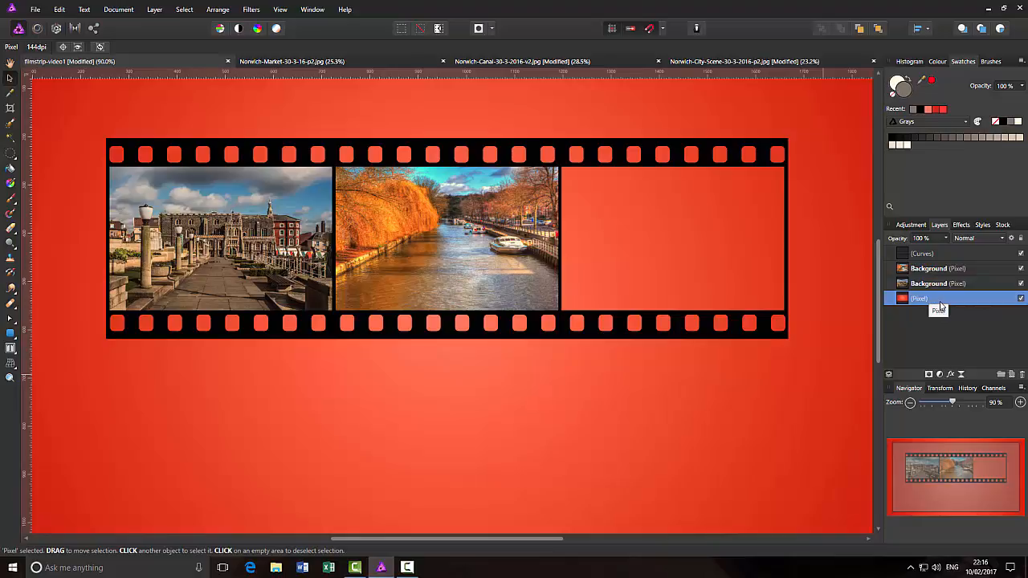
pyautogui.click(965, 255)
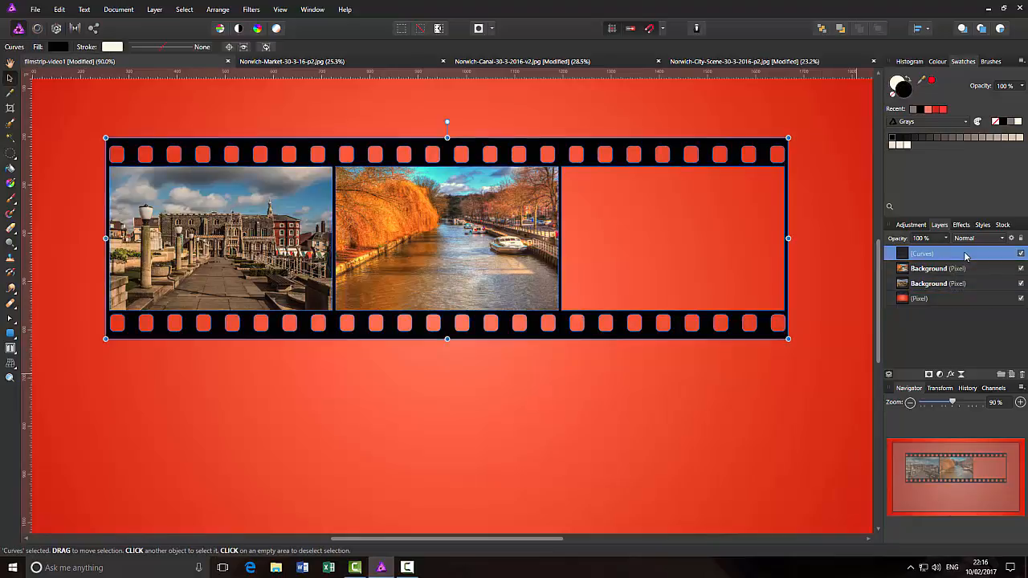
pyautogui.click(949, 299)
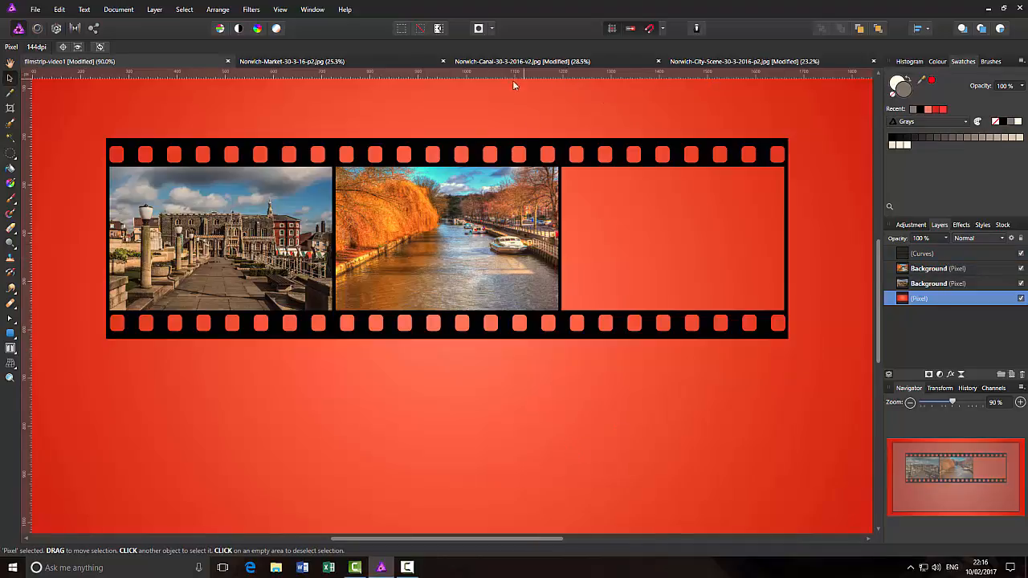
# Select the entire Norwich-Market-30-3-16-p2.jpg photo and copy it.
pyautogui.click(341, 61)
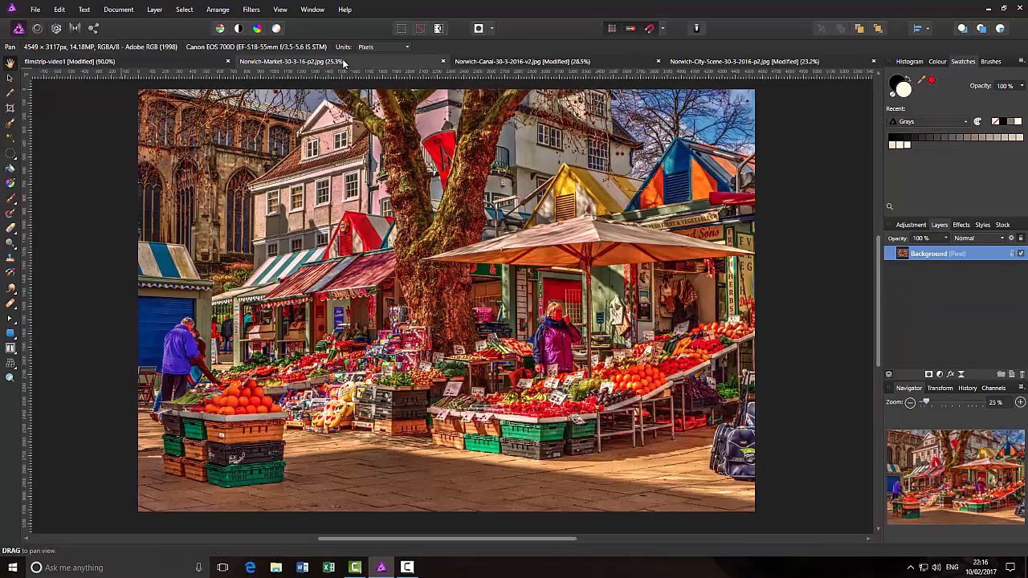
pyautogui.click(185, 10)
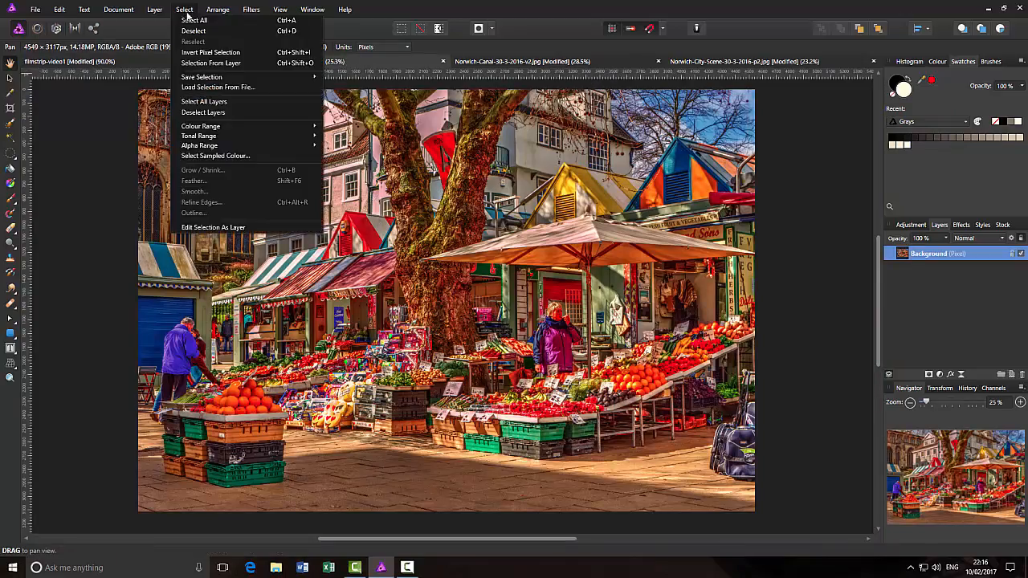
pyautogui.click(195, 22)
pyautogui.click(60, 10)
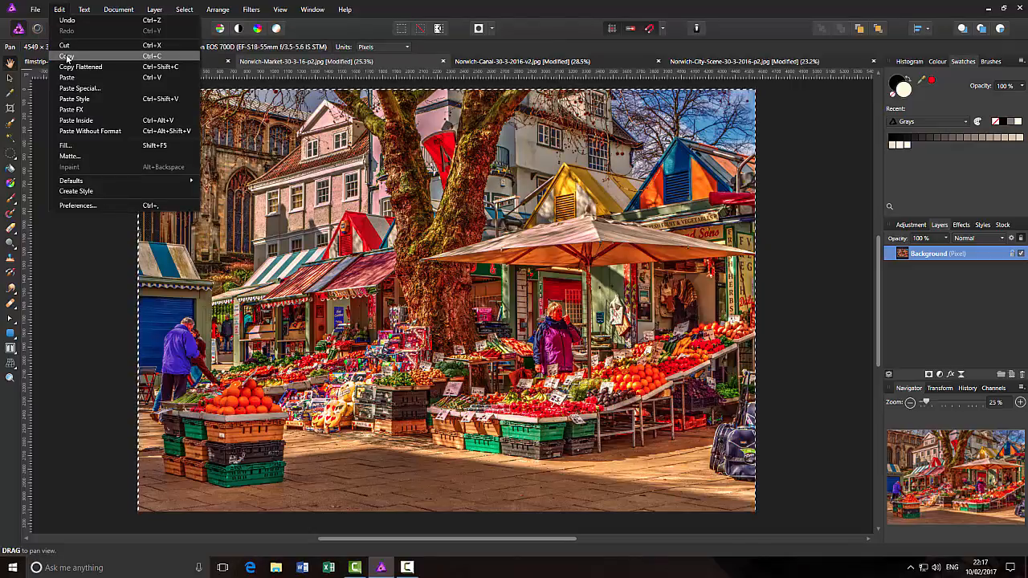
pyautogui.click(66, 58)
# Paste the copied market photo into the filmstrip-video1 document, directly above the red gradient layer.
pyautogui.click(155, 58)
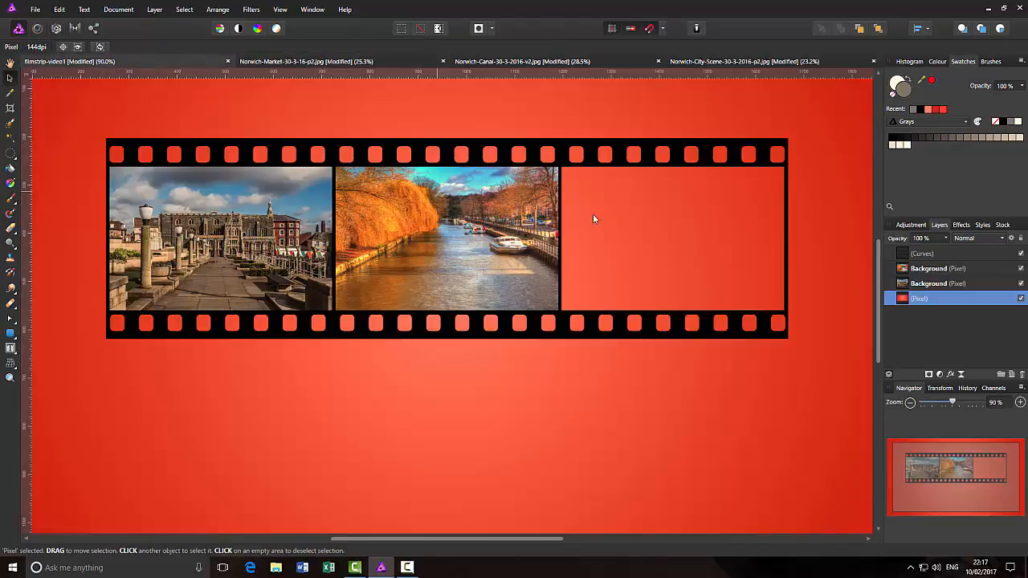
pyautogui.click(60, 10)
pyautogui.click(64, 77)
# Scale the market photo down to about the width of one frame and place it over the right frame.
pyautogui.moveTo(952, 402); pyautogui.dragTo(926, 403)
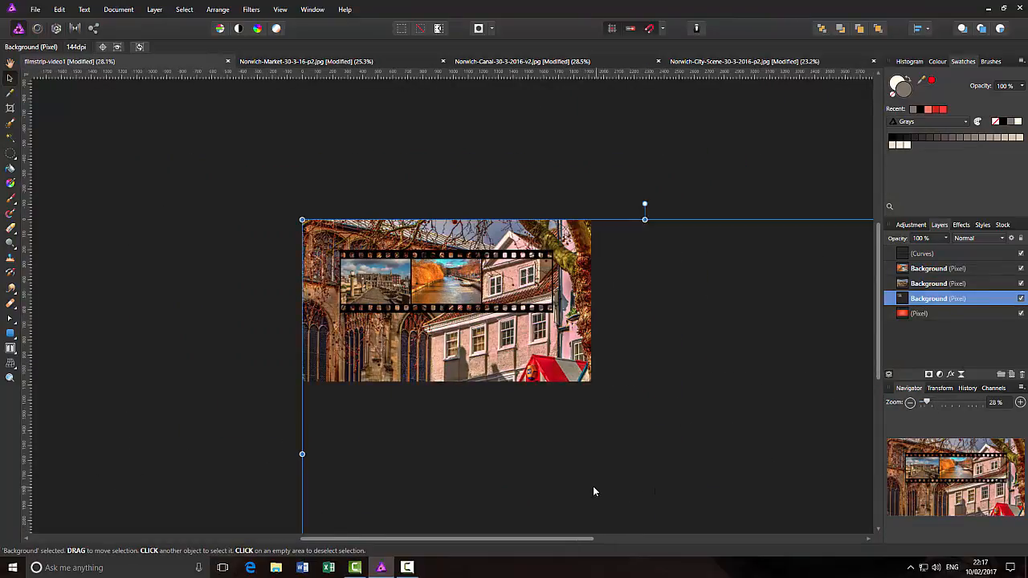
pyautogui.moveTo(309, 232); pyautogui.dragTo(525, 289)
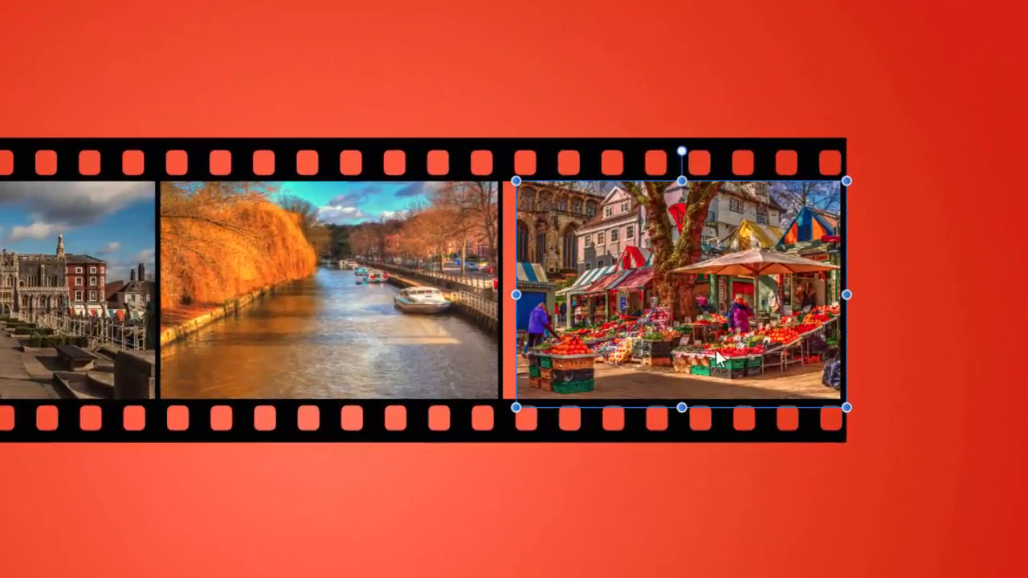
# Shift the market photo left and slightly up, and stretch its right side so that it completely fills the right frame.
pyautogui.moveTo(703, 325); pyautogui.dragTo(695, 325)
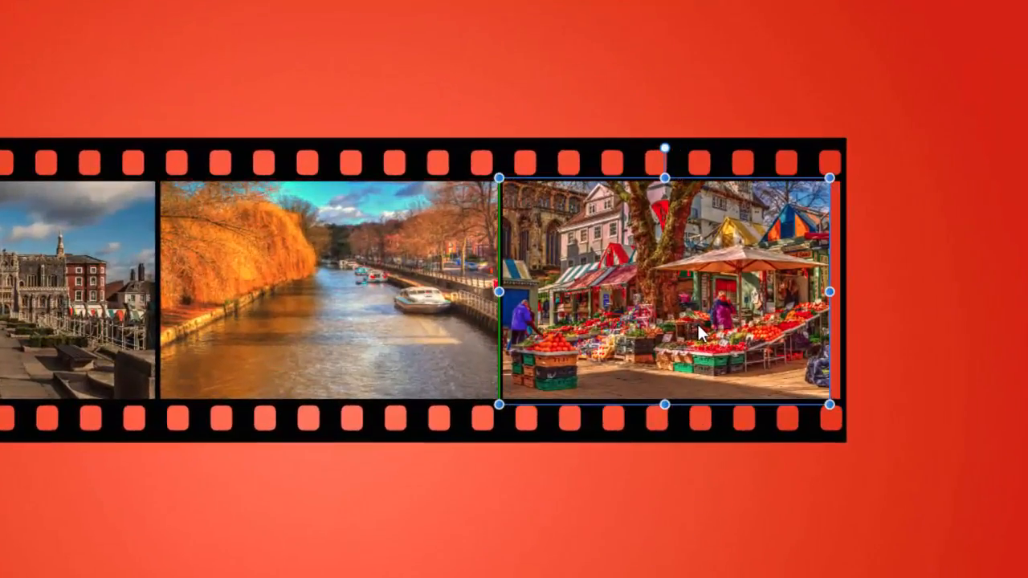
pyautogui.press('Escape')
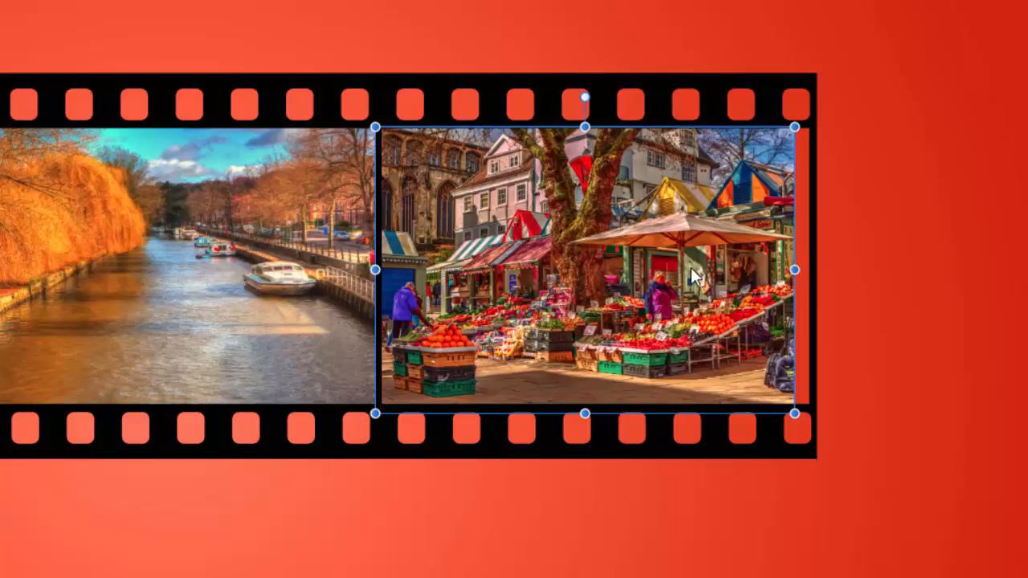
pyautogui.press('Up')
pyautogui.press('Up')
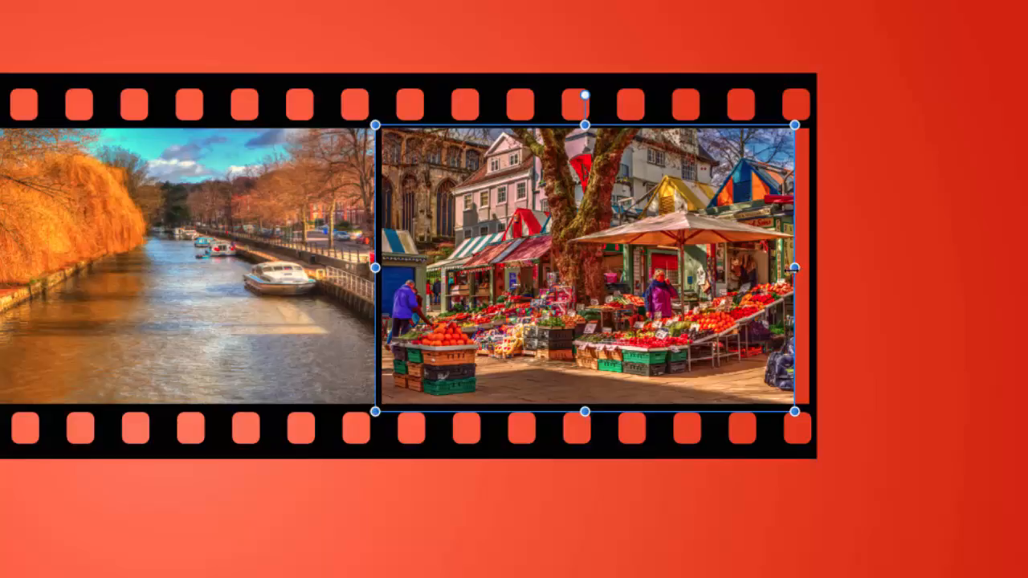
pyautogui.moveTo(795, 269); pyautogui.dragTo(815, 268)
pyautogui.click(570, 554)
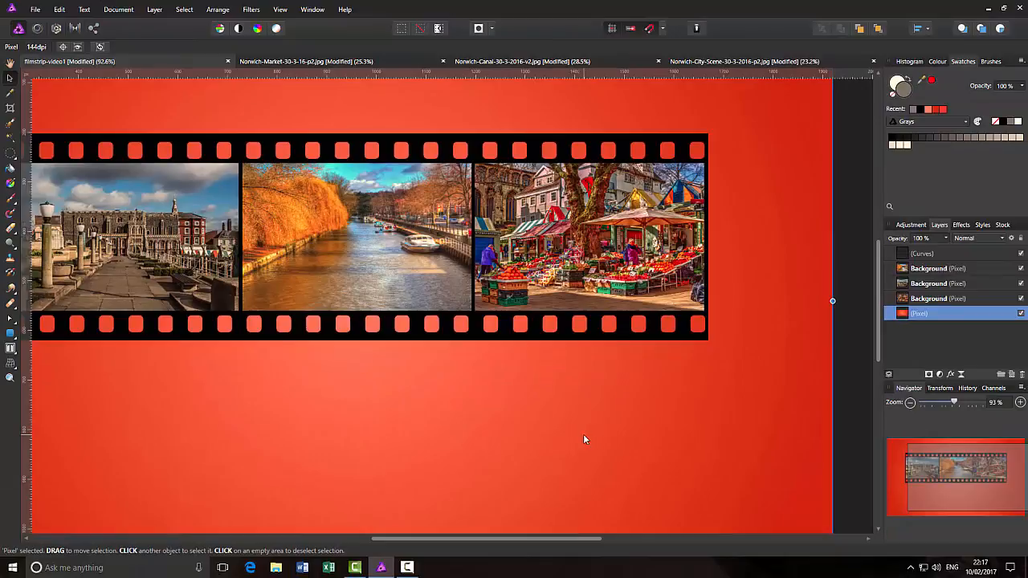
pyautogui.hotkey('ctrl', '0')
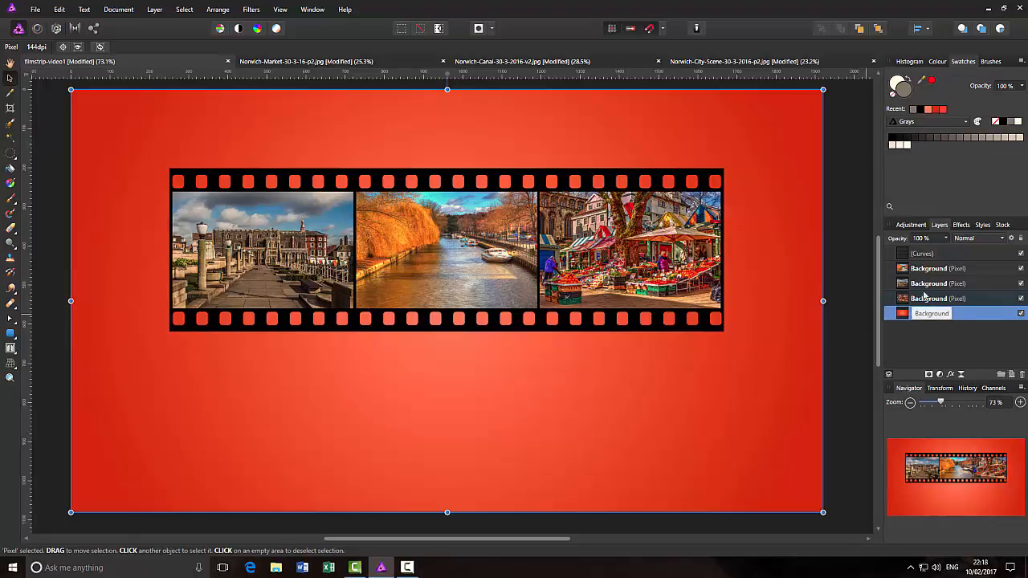
# Group the film strip curves layer with the three photo layers, leaving the red gradient layer out of the group.
pyautogui.click(992, 254)
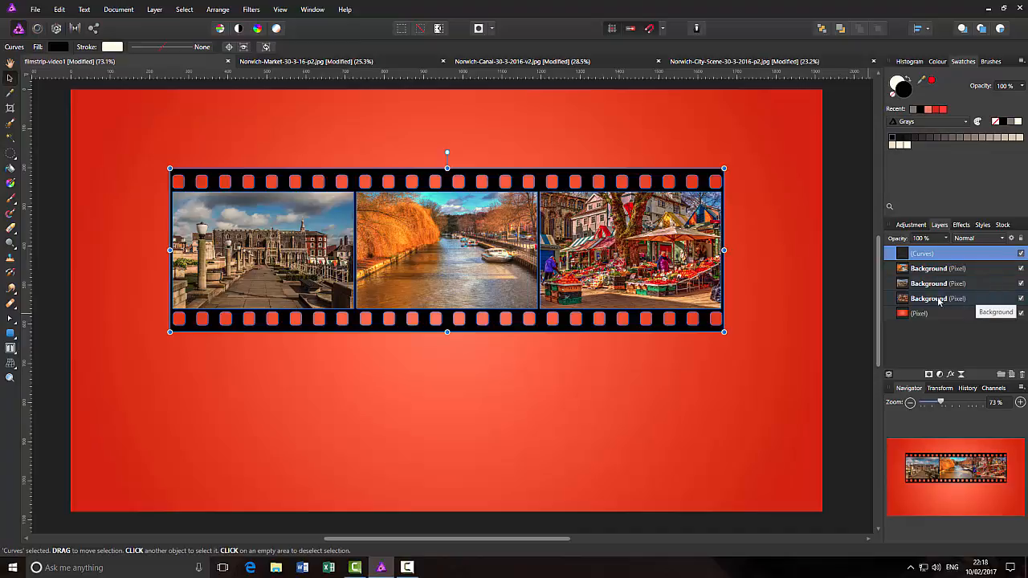
pyautogui.keyDown('shift'); pyautogui.click(987, 300); pyautogui.keyUp('shift')
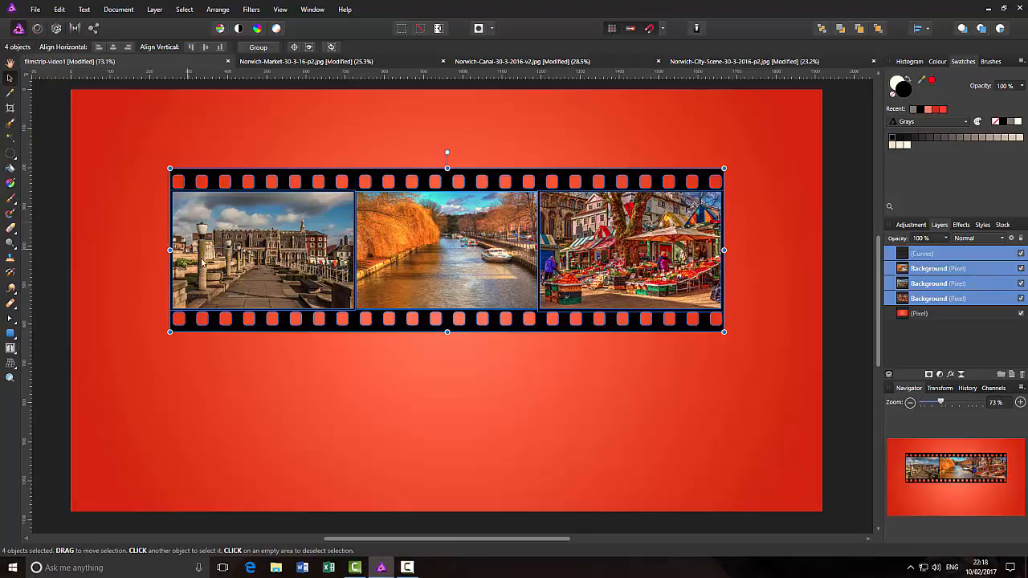
pyautogui.rightClick(961, 255)
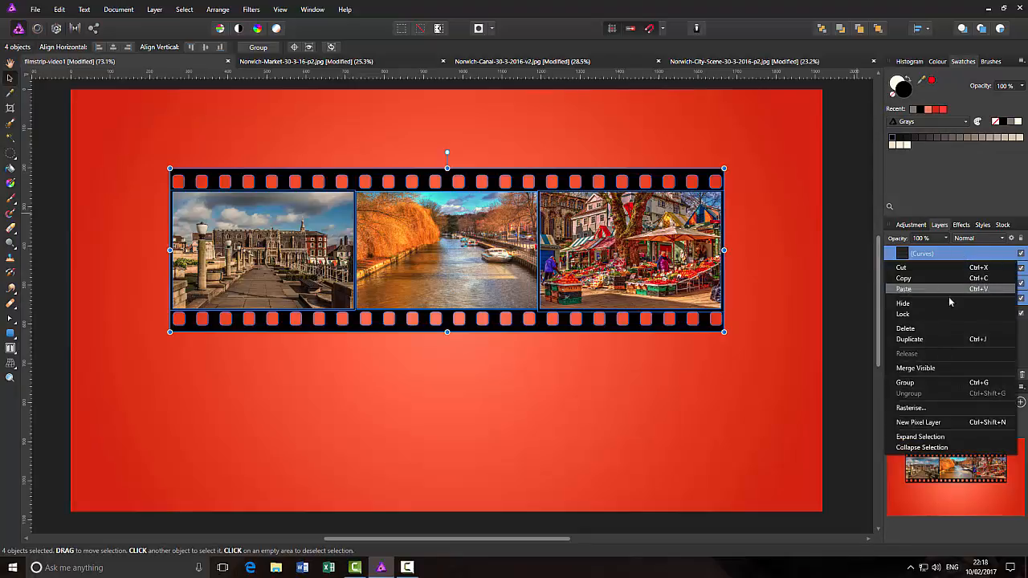
pyautogui.click(925, 383)
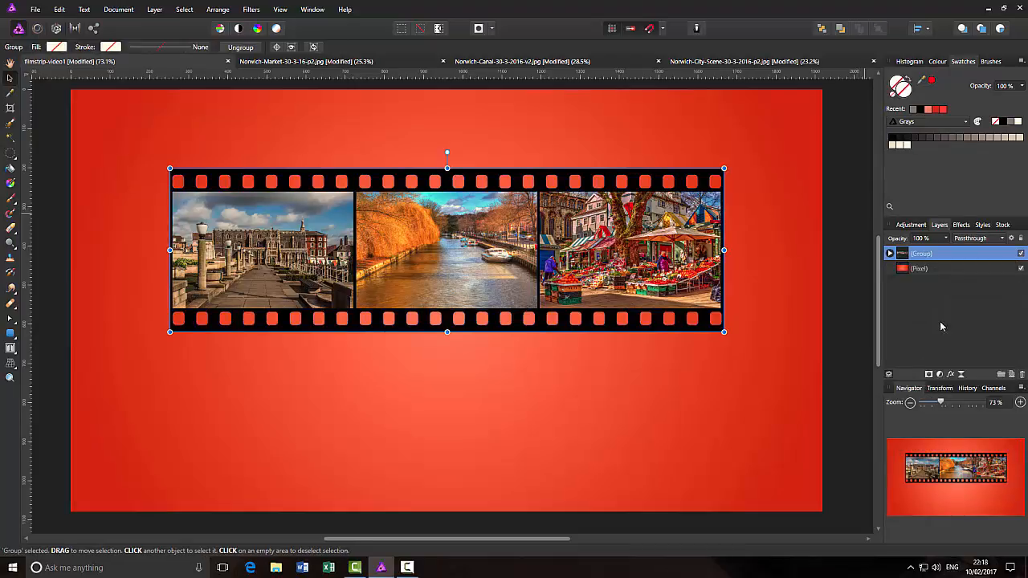